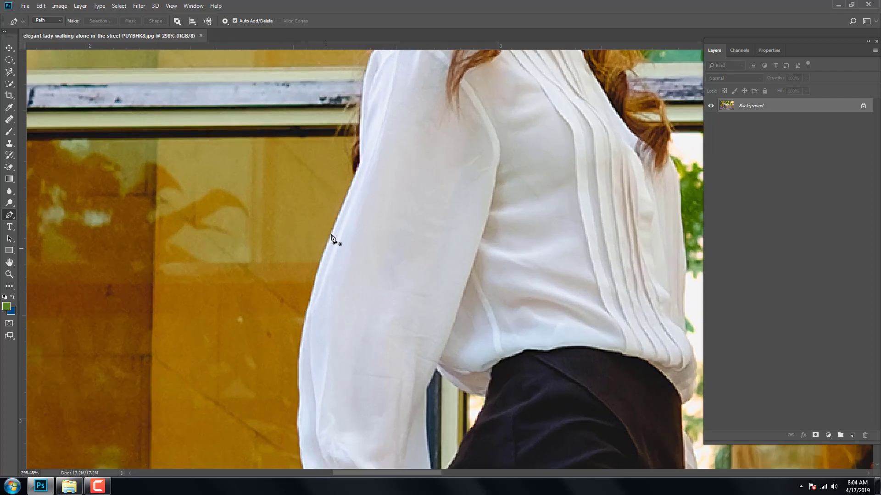
Start a Pen tool path on the woman's near sleeve and trace its outer edge up to the shoulder.
{"action": "left_click", "coordinate": [325, 248]}
{"action": "left_click_drag", "start_coordinate": [354, 184], "coordinate": [365, 288]}
{"action": "left_click", "coordinate": [365, 277]}
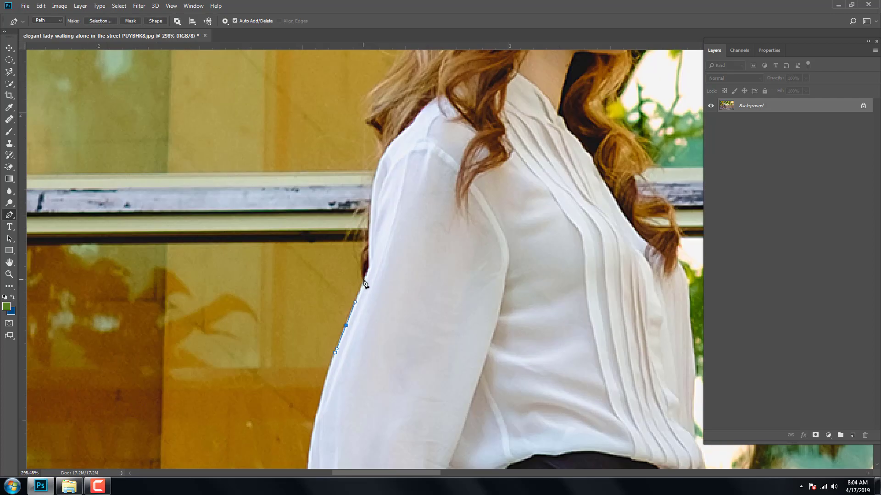
{"action": "left_click", "coordinate": [364, 254]}
{"action": "left_click_drag", "start_coordinate": [372, 259], "coordinate": [373, 249]}
{"action": "left_click_drag", "start_coordinate": [372, 250], "coordinate": [375, 279]}
{"action": "left_click_drag", "start_coordinate": [379, 230], "coordinate": [383, 209]}
{"action": "left_click_drag", "start_coordinate": [386, 205], "coordinate": [389, 230]}
{"action": "left_click_drag", "start_coordinate": [415, 179], "coordinate": [399, 233]}
Continue the Pen path along the outer edge of the woman's hair, from the shoulder around the head.
{"action": "left_click", "coordinate": [363, 280]}
{"action": "left_click_drag", "start_coordinate": [406, 151], "coordinate": [425, 222]}
{"action": "left_click_drag", "start_coordinate": [417, 223], "coordinate": [407, 264]}
{"action": "left_click_drag", "start_coordinate": [426, 232], "coordinate": [420, 250]}
{"action": "left_click_drag", "start_coordinate": [428, 210], "coordinate": [414, 241]}
{"action": "left_click_drag", "start_coordinate": [429, 205], "coordinate": [433, 200]}
{"action": "left_click_drag", "start_coordinate": [497, 173], "coordinate": [427, 164]}
{"action": "left_click", "coordinate": [452, 173]}
{"action": "left_click_drag", "start_coordinate": [490, 222], "coordinate": [442, 162]}
{"action": "left_click_drag", "start_coordinate": [452, 141], "coordinate": [465, 185]}
{"action": "left_click_drag", "start_coordinate": [465, 206], "coordinate": [456, 186]}
{"action": "left_click_drag", "start_coordinate": [455, 198], "coordinate": [457, 191]}
{"action": "left_click_drag", "start_coordinate": [458, 193], "coordinate": [454, 174]}
{"action": "left_click_drag", "start_coordinate": [439, 180], "coordinate": [432, 181]}
Trace the woman's facial profile with the Pen path, past the nose and lips to the chin.
{"action": "scroll", "coordinate": [432, 211], "scroll_direction": "up", "scroll_amount": 6}
{"action": "left_click", "coordinate": [440, 174]}
{"action": "left_click", "coordinate": [435, 178]}
{"action": "left_click_drag", "start_coordinate": [433, 199], "coordinate": [429, 179]}
{"action": "left_click_drag", "start_coordinate": [422, 167], "coordinate": [419, 170]}
{"action": "scroll", "coordinate": [421, 184], "scroll_direction": "down", "scroll_amount": 1}
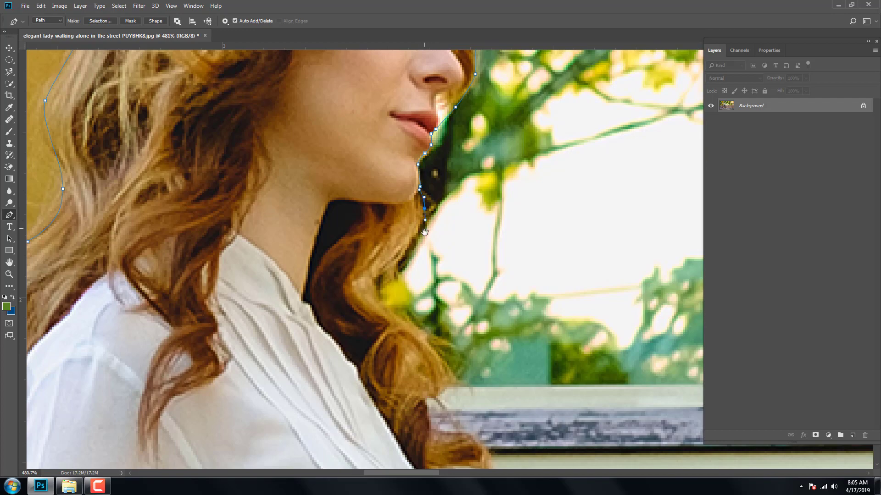
Continue the Pen path from the chin along the outer edge of the front hair curls toward their tips.
{"action": "left_click_drag", "start_coordinate": [425, 233], "coordinate": [421, 184]}
{"action": "left_click_drag", "start_coordinate": [394, 214], "coordinate": [387, 226]}
{"action": "left_click_drag", "start_coordinate": [390, 241], "coordinate": [407, 214]}
{"action": "left_click_drag", "start_coordinate": [413, 248], "coordinate": [404, 182]}
{"action": "left_click_drag", "start_coordinate": [420, 188], "coordinate": [428, 200]}
{"action": "left_click_drag", "start_coordinate": [430, 243], "coordinate": [425, 201]}
{"action": "left_click_drag", "start_coordinate": [426, 186], "coordinate": [407, 196]}
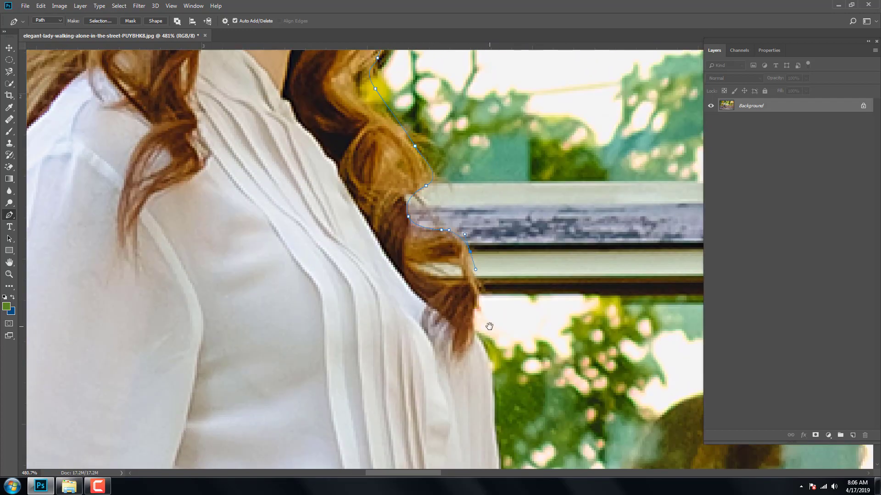
{"action": "left_click_drag", "start_coordinate": [489, 326], "coordinate": [471, 193]}
{"action": "left_click_drag", "start_coordinate": [460, 177], "coordinate": [464, 204]}
Extend the Pen path from the hair tips down the front edge of the white blouse toward the waist.
{"action": "left_click_drag", "start_coordinate": [486, 257], "coordinate": [477, 228]}
{"action": "left_click_drag", "start_coordinate": [469, 224], "coordinate": [472, 238]}
{"action": "left_click_drag", "start_coordinate": [486, 275], "coordinate": [481, 212]}
{"action": "left_click_drag", "start_coordinate": [469, 218], "coordinate": [476, 259]}
{"action": "left_click_drag", "start_coordinate": [505, 301], "coordinate": [506, 201]}
{"action": "left_click_drag", "start_coordinate": [479, 245], "coordinate": [479, 258]}
{"action": "left_click_drag", "start_coordinate": [503, 299], "coordinate": [498, 249]}
{"action": "left_click_drag", "start_coordinate": [493, 244], "coordinate": [492, 250]}
{"action": "left_click_drag", "start_coordinate": [497, 312], "coordinate": [505, 238]}
{"action": "left_click_drag", "start_coordinate": [499, 212], "coordinate": [498, 214]}
{"action": "left_click_drag", "start_coordinate": [480, 236], "coordinate": [477, 238]}
Trace the front edge of the dark skirt with the Pen path down toward the hem.
{"action": "left_click_drag", "start_coordinate": [485, 308], "coordinate": [462, 200]}
{"action": "left_click_drag", "start_coordinate": [477, 233], "coordinate": [468, 191]}
{"action": "left_click_drag", "start_coordinate": [472, 216], "coordinate": [475, 223]}
{"action": "left_click_drag", "start_coordinate": [496, 251], "coordinate": [483, 209]}
{"action": "left_click", "coordinate": [500, 240]}
{"action": "left_click", "coordinate": [490, 256]}
{"action": "left_click_drag", "start_coordinate": [517, 298], "coordinate": [505, 244]}
{"action": "left_click_drag", "start_coordinate": [528, 289], "coordinate": [515, 218]}
{"action": "left_click_drag", "start_coordinate": [546, 256], "coordinate": [540, 202]}
{"action": "left_click_drag", "start_coordinate": [534, 206], "coordinate": [543, 193]}
{"action": "left_click_drag", "start_coordinate": [543, 201], "coordinate": [548, 196]}
{"action": "left_click_drag", "start_coordinate": [545, 212], "coordinate": [493, 250]}
{"action": "left_click_drag", "start_coordinate": [487, 250], "coordinate": [478, 251]}
{"action": "left_click", "coordinate": [468, 247]}
Continue the Pen path from the skirt hem down around the knee of the front leg.
{"action": "left_click_drag", "start_coordinate": [488, 308], "coordinate": [478, 243]}
{"action": "left_click_drag", "start_coordinate": [479, 249], "coordinate": [487, 270]}
{"action": "left_click_drag", "start_coordinate": [510, 333], "coordinate": [499, 216]}
{"action": "left_click_drag", "start_coordinate": [507, 246], "coordinate": [511, 259]}
{"action": "left_click_drag", "start_coordinate": [512, 267], "coordinate": [513, 232]}
{"action": "left_click_drag", "start_coordinate": [512, 318], "coordinate": [509, 139]}
{"action": "mouse_move", "coordinate": [507, 169]}
{"action": "left_mouse_down"}
{"action": "mouse_move", "coordinate": [508, 143]}
{"action": "mouse_move", "coordinate": [513, 186]}
{"action": "left_mouse_up"}
{"action": "left_click_drag", "start_coordinate": [530, 238], "coordinate": [506, 216]}
Trace the shin of the front leg with the Pen path down to the ankle.
{"action": "left_click_drag", "start_coordinate": [538, 255], "coordinate": [531, 204]}
{"action": "left_click_drag", "start_coordinate": [515, 242], "coordinate": [522, 273]}
{"action": "left_click_drag", "start_coordinate": [548, 317], "coordinate": [470, 200]}
{"action": "left_click_drag", "start_coordinate": [497, 238], "coordinate": [481, 169]}
{"action": "left_click_drag", "start_coordinate": [480, 222], "coordinate": [486, 239]}
{"action": "left_click_drag", "start_coordinate": [521, 273], "coordinate": [493, 194]}
{"action": "left_click_drag", "start_coordinate": [469, 193], "coordinate": [476, 211]}
{"action": "left_click_drag", "start_coordinate": [527, 274], "coordinate": [461, 187]}
{"action": "left_click_drag", "start_coordinate": [443, 203], "coordinate": [454, 236]}
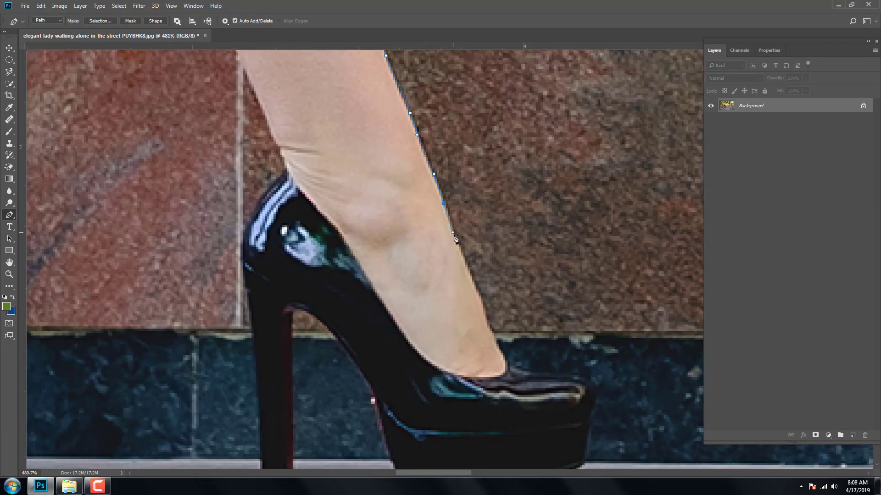
Trace the front foot with the Pen path, around the shoe's toe and along its platform sole.
{"action": "left_click_drag", "start_coordinate": [484, 290], "coordinate": [459, 238]}
{"action": "left_click_drag", "start_coordinate": [451, 246], "coordinate": [459, 264]}
{"action": "left_click_drag", "start_coordinate": [471, 294], "coordinate": [474, 301]}
{"action": "left_click_drag", "start_coordinate": [484, 317], "coordinate": [465, 268]}
{"action": "left_click_drag", "start_coordinate": [543, 294], "coordinate": [544, 310]}
{"action": "left_click_drag", "start_coordinate": [541, 365], "coordinate": [536, 304]}
{"action": "left_click_drag", "start_coordinate": [458, 325], "coordinate": [445, 329]}
{"action": "left_click_drag", "start_coordinate": [364, 329], "coordinate": [357, 327]}
Outline the arch and high heel of the front shoe with the Pen path, up to the shoe's back.
{"action": "left_click_drag", "start_coordinate": [340, 292], "coordinate": [324, 235]}
{"action": "left_click_drag", "start_coordinate": [321, 202], "coordinate": [336, 243]}
{"action": "left_click_drag", "start_coordinate": [315, 226], "coordinate": [304, 221]}
{"action": "left_click", "coordinate": [291, 217]}
{"action": "left_click", "coordinate": [293, 397]}
{"action": "left_click_drag", "start_coordinate": [249, 204], "coordinate": [242, 179]}
{"action": "left_click_drag", "start_coordinate": [245, 144], "coordinate": [250, 127]}
Trace the back edge of the front leg with the Pen path from the shoe up to the skirt hem.
{"action": "left_click_drag", "start_coordinate": [282, 85], "coordinate": [300, 196]}
{"action": "left_click", "coordinate": [302, 193]}
{"action": "left_click_drag", "start_coordinate": [304, 192], "coordinate": [342, 253]}
{"action": "left_click_drag", "start_coordinate": [342, 250], "coordinate": [377, 308]}
{"action": "left_click_drag", "start_coordinate": [351, 254], "coordinate": [406, 346]}
{"action": "left_click_drag", "start_coordinate": [358, 246], "coordinate": [397, 320]}
{"action": "left_click_drag", "start_coordinate": [359, 260], "coordinate": [362, 311]}
{"action": "scroll", "coordinate": [359, 346], "scroll_direction": "down", "scroll_amount": 2}
{"action": "left_click_drag", "start_coordinate": [354, 231], "coordinate": [368, 266]}
{"action": "left_click", "coordinate": [365, 197]}
Follow the curved skirt hem between the two legs with the Pen path to the rear leg.
{"action": "mouse_move", "coordinate": [303, 231]}
{"action": "left_mouse_down"}
{"action": "mouse_move", "coordinate": [281, 251]}
{"action": "mouse_move", "coordinate": [303, 234]}
{"action": "left_mouse_up"}
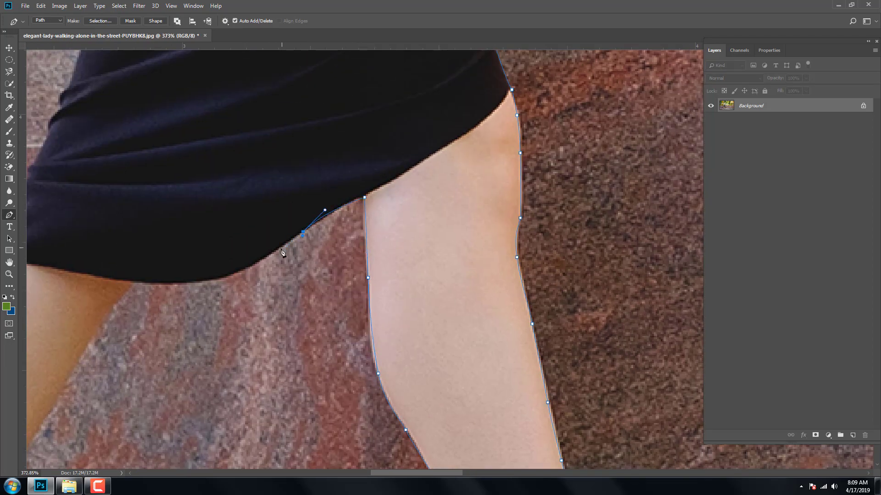
{"action": "left_click", "coordinate": [280, 247]}
{"action": "left_click_drag", "start_coordinate": [254, 265], "coordinate": [246, 270]}
{"action": "left_click_drag", "start_coordinate": [295, 267], "coordinate": [415, 295]}
{"action": "left_click_drag", "start_coordinate": [328, 309], "coordinate": [256, 311]}
{"action": "left_click_drag", "start_coordinate": [250, 313], "coordinate": [419, 184]}
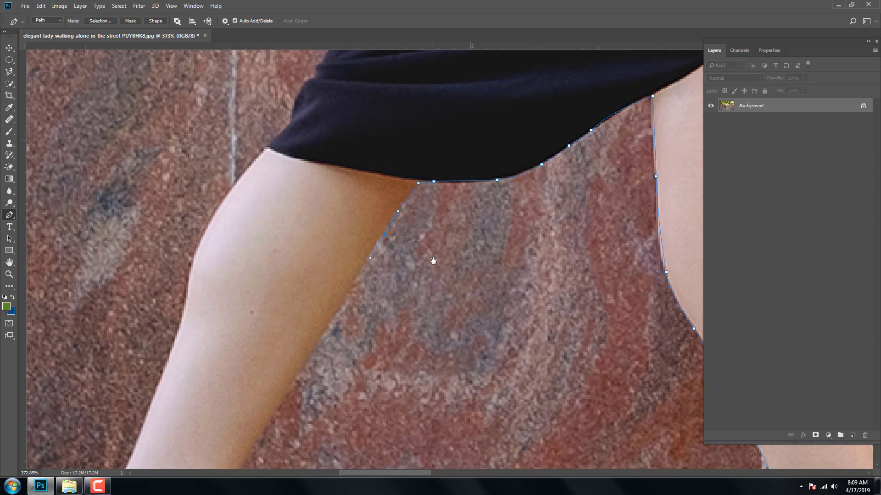
Trace the front edge of the rear leg with the Pen path from the skirt hem down to the shoe.
{"action": "left_click_drag", "start_coordinate": [433, 261], "coordinate": [545, 156]}
{"action": "left_click_drag", "start_coordinate": [470, 177], "coordinate": [539, 132]}
{"action": "left_click_drag", "start_coordinate": [483, 161], "coordinate": [468, 186]}
{"action": "left_click_drag", "start_coordinate": [447, 221], "coordinate": [429, 247]}
{"action": "left_click_drag", "start_coordinate": [411, 290], "coordinate": [411, 209]}
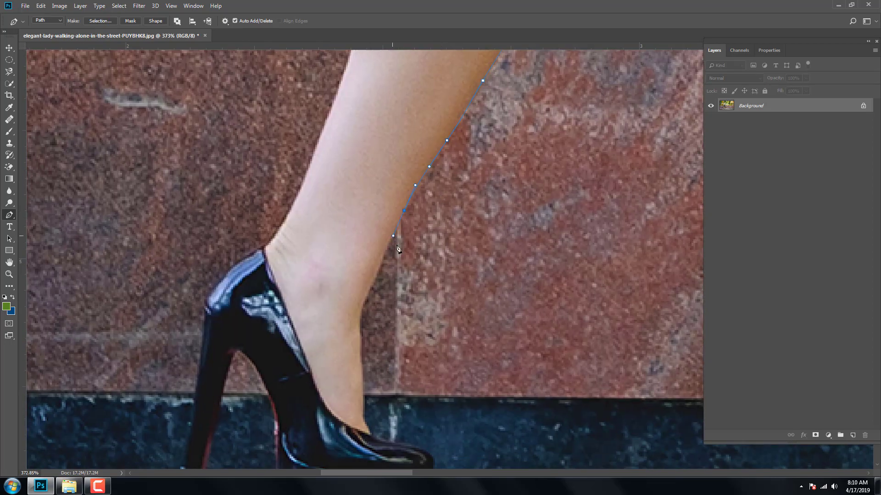
{"action": "left_click_drag", "start_coordinate": [398, 269], "coordinate": [393, 179]}
{"action": "left_click_drag", "start_coordinate": [368, 192], "coordinate": [362, 204]}
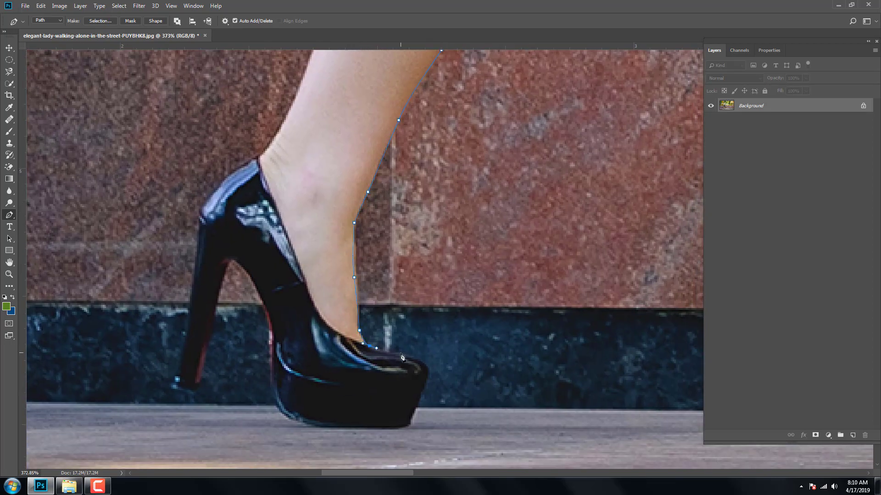
Outline the toe and platform sole of the rear shoe with the Pen path.
{"action": "left_click_drag", "start_coordinate": [406, 356], "coordinate": [419, 361]}
{"action": "left_click_drag", "start_coordinate": [422, 379], "coordinate": [416, 314]}
{"action": "left_click_drag", "start_coordinate": [422, 307], "coordinate": [423, 315]}
{"action": "left_click_drag", "start_coordinate": [404, 359], "coordinate": [417, 310]}
{"action": "left_click", "coordinate": [417, 309]}
{"action": "left_click_drag", "start_coordinate": [325, 314], "coordinate": [320, 313]}
Trace the arch and high heel of the rear shoe with the Pen path, up to the shoe's back.
{"action": "left_click_drag", "start_coordinate": [316, 265], "coordinate": [342, 282]}
{"action": "left_click_drag", "start_coordinate": [313, 305], "coordinate": [304, 250]}
{"action": "left_click_drag", "start_coordinate": [309, 216], "coordinate": [313, 251]}
{"action": "left_click_drag", "start_coordinate": [290, 220], "coordinate": [296, 262]}
{"action": "left_click_drag", "start_coordinate": [295, 262], "coordinate": [324, 213]}
{"action": "left_click_drag", "start_coordinate": [299, 326], "coordinate": [297, 328]}
{"action": "left_click_drag", "start_coordinate": [297, 328], "coordinate": [354, 322]}
{"action": "left_click_drag", "start_coordinate": [380, 146], "coordinate": [374, 251]}
{"action": "left_click_drag", "start_coordinate": [353, 261], "coordinate": [360, 248]}
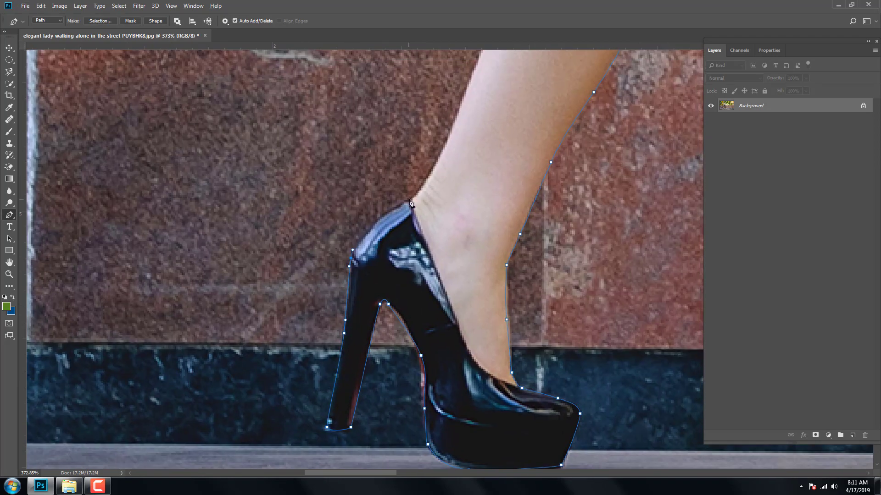
Trace the back edge of the rear leg with the Pen path from the shoe up to the skirt hem.
{"action": "left_click_drag", "start_coordinate": [408, 196], "coordinate": [432, 175]}
{"action": "left_click_drag", "start_coordinate": [438, 170], "coordinate": [443, 248]}
{"action": "left_click_drag", "start_coordinate": [444, 232], "coordinate": [477, 298]}
{"action": "left_click_drag", "start_coordinate": [490, 263], "coordinate": [501, 238]}
{"action": "left_click_drag", "start_coordinate": [520, 165], "coordinate": [524, 226]}
{"action": "left_click_drag", "start_coordinate": [550, 156], "coordinate": [543, 251]}
{"action": "left_click_drag", "start_coordinate": [542, 262], "coordinate": [548, 250]}
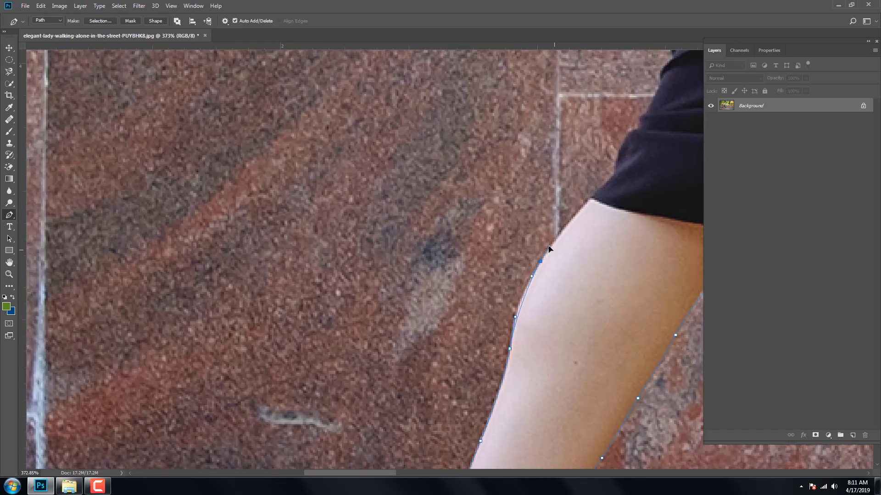
{"action": "left_click_drag", "start_coordinate": [593, 201], "coordinate": [556, 257]}
Continue the Pen path up the lower folds on the back edge of the skirt.
{"action": "left_click", "coordinate": [558, 255]}
{"action": "left_click_drag", "start_coordinate": [573, 220], "coordinate": [562, 259]}
{"action": "left_click_drag", "start_coordinate": [566, 266], "coordinate": [577, 244]}
{"action": "left_click", "coordinate": [552, 300]}
{"action": "left_click", "coordinate": [570, 252]}
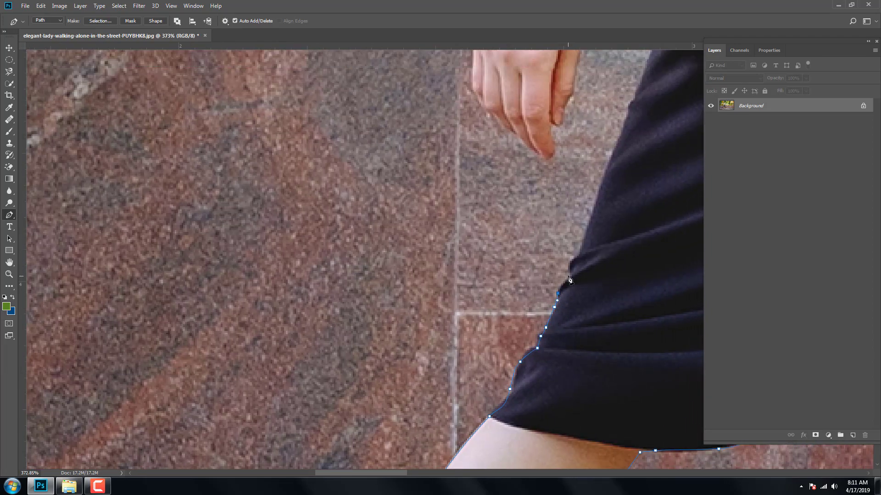
Continue the Pen path up the back edge of the skirt from the lower folds to the underside of the hip.
{"action": "left_click_drag", "start_coordinate": [596, 202], "coordinate": [601, 188]}
{"action": "left_click_drag", "start_coordinate": [640, 177], "coordinate": [613, 253]}
{"action": "left_click_drag", "start_coordinate": [584, 221], "coordinate": [590, 207]}
{"action": "left_click_drag", "start_coordinate": [607, 179], "coordinate": [591, 272]}
{"action": "left_click_drag", "start_coordinate": [607, 229], "coordinate": [590, 303]}
{"action": "left_click_drag", "start_coordinate": [586, 315], "coordinate": [590, 307]}
{"action": "left_click_drag", "start_coordinate": [578, 273], "coordinate": [583, 296]}
{"action": "left_click_drag", "start_coordinate": [579, 292], "coordinate": [570, 275]}
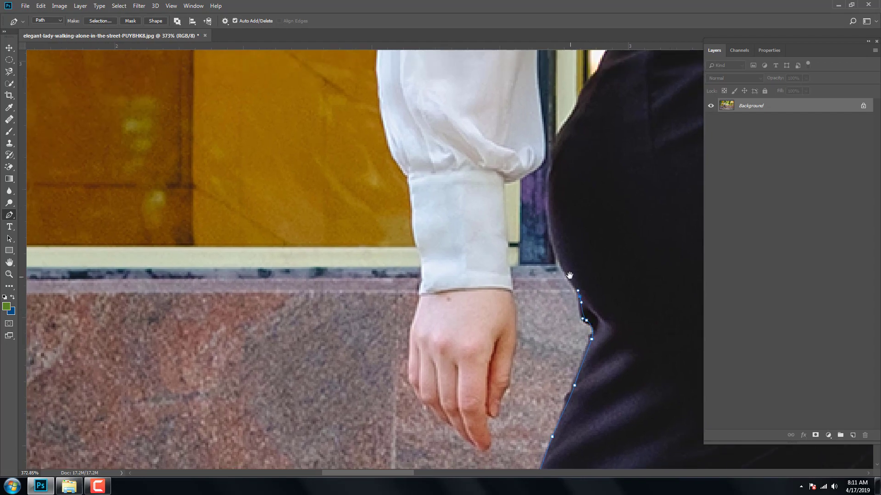
Trace the skirt's back over the hip to the waist and along the blouse hem to the inner edge of the sleeve.
{"action": "left_click_drag", "start_coordinate": [568, 192], "coordinate": [601, 319]}
{"action": "left_click_drag", "start_coordinate": [583, 309], "coordinate": [588, 283]}
{"action": "left_click_drag", "start_coordinate": [596, 252], "coordinate": [592, 302]}
{"action": "left_click_drag", "start_coordinate": [595, 296], "coordinate": [608, 279]}
{"action": "scroll", "coordinate": [623, 303], "scroll_direction": "up", "scroll_amount": 2}
{"action": "left_click_drag", "start_coordinate": [628, 249], "coordinate": [630, 289]}
{"action": "left_click_drag", "start_coordinate": [637, 271], "coordinate": [635, 298]}
{"action": "left_click_drag", "start_coordinate": [631, 298], "coordinate": [616, 279]}
{"action": "left_click_drag", "start_coordinate": [598, 268], "coordinate": [629, 299]}
{"action": "scroll", "coordinate": [629, 299], "scroll_direction": "up", "scroll_amount": 2}
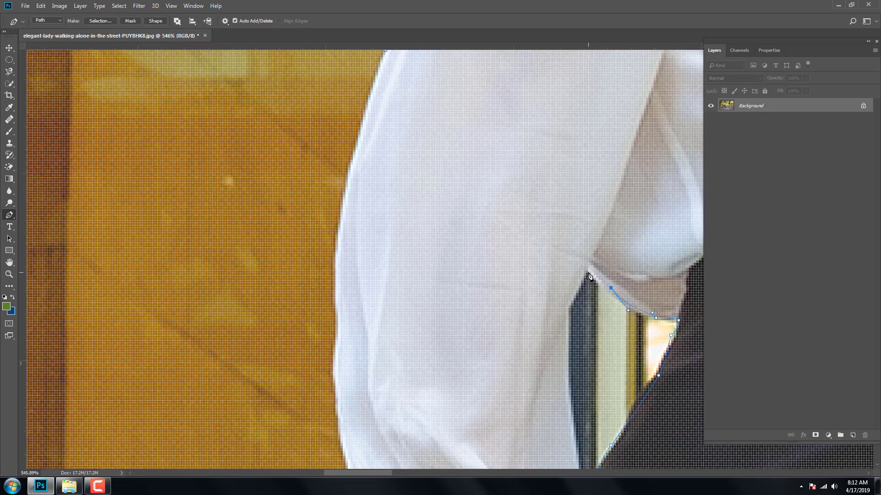
{"action": "left_click", "coordinate": [588, 273]}
Trace the inner edge of the rear arm's sleeve with the Pen path down toward the cuff.
{"action": "left_click_drag", "start_coordinate": [571, 305], "coordinate": [570, 316]}
{"action": "scroll", "coordinate": [573, 317], "scroll_direction": "down", "scroll_amount": 1}
{"action": "left_click_drag", "start_coordinate": [576, 304], "coordinate": [591, 357]}
{"action": "scroll", "coordinate": [592, 339], "scroll_direction": "up", "scroll_amount": 2}
{"action": "left_click_drag", "start_coordinate": [588, 319], "coordinate": [553, 334]}
{"action": "left_click_drag", "start_coordinate": [550, 367], "coordinate": [558, 256]}
{"action": "left_click_drag", "start_coordinate": [556, 255], "coordinate": [559, 269]}
{"action": "left_click_drag", "start_coordinate": [568, 375], "coordinate": [544, 200]}
{"action": "left_click_drag", "start_coordinate": [544, 200], "coordinate": [549, 221]}
Continue the Pen path around the cuff and hand of the rear arm.
{"action": "scroll", "coordinate": [555, 314], "scroll_direction": "up", "scroll_amount": 2}
{"action": "left_click_drag", "start_coordinate": [555, 283], "coordinate": [537, 357]}
{"action": "scroll", "coordinate": [528, 392], "scroll_direction": "up", "scroll_amount": 3}
{"action": "left_click", "coordinate": [549, 338]}
{"action": "left_click_drag", "start_coordinate": [531, 377], "coordinate": [510, 391]}
{"action": "left_click_drag", "start_coordinate": [513, 415], "coordinate": [500, 322]}
{"action": "left_click", "coordinate": [516, 310]}
{"action": "left_click_drag", "start_coordinate": [489, 313], "coordinate": [483, 309]}
{"action": "scroll", "coordinate": [466, 293], "scroll_direction": "up", "scroll_amount": 5}
{"action": "left_click_drag", "start_coordinate": [470, 292], "coordinate": [569, 313]}
{"action": "scroll", "coordinate": [530, 275], "scroll_direction": "down", "scroll_amount": 2}
Trace the outer edge of the cuff and lower sleeve with the Pen path.
{"action": "left_click_drag", "start_coordinate": [517, 263], "coordinate": [552, 384]}
{"action": "left_click_drag", "start_coordinate": [546, 354], "coordinate": [549, 330]}
{"action": "left_click", "coordinate": [551, 242]}
{"action": "left_click_drag", "start_coordinate": [557, 221], "coordinate": [592, 403]}
{"action": "left_click_drag", "start_coordinate": [564, 243], "coordinate": [554, 229]}
{"action": "left_click_drag", "start_coordinate": [564, 224], "coordinate": [599, 372]}
{"action": "left_click_drag", "start_coordinate": [554, 312], "coordinate": [548, 274]}
{"action": "left_click_drag", "start_coordinate": [539, 229], "coordinate": [538, 207]}
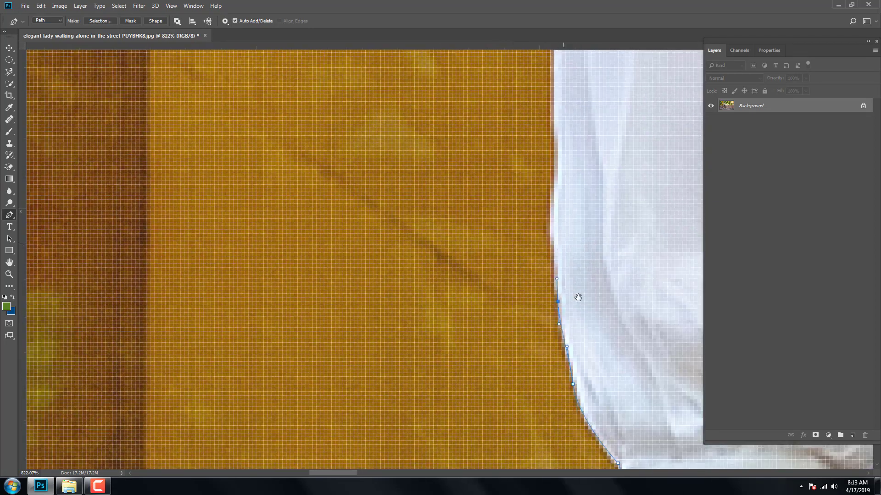
Trace the outer edge of the sleeve up toward the shoulder and close the Pen path around the woman.
{"action": "left_click_drag", "start_coordinate": [578, 297], "coordinate": [598, 467]}
{"action": "left_click_drag", "start_coordinate": [579, 340], "coordinate": [579, 288]}
{"action": "left_click_drag", "start_coordinate": [592, 238], "coordinate": [580, 400]}
{"action": "left_click_drag", "start_coordinate": [580, 300], "coordinate": [586, 270]}
{"action": "left_click_drag", "start_coordinate": [614, 292], "coordinate": [537, 432]}
{"action": "left_click_drag", "start_coordinate": [527, 349], "coordinate": [528, 333]}
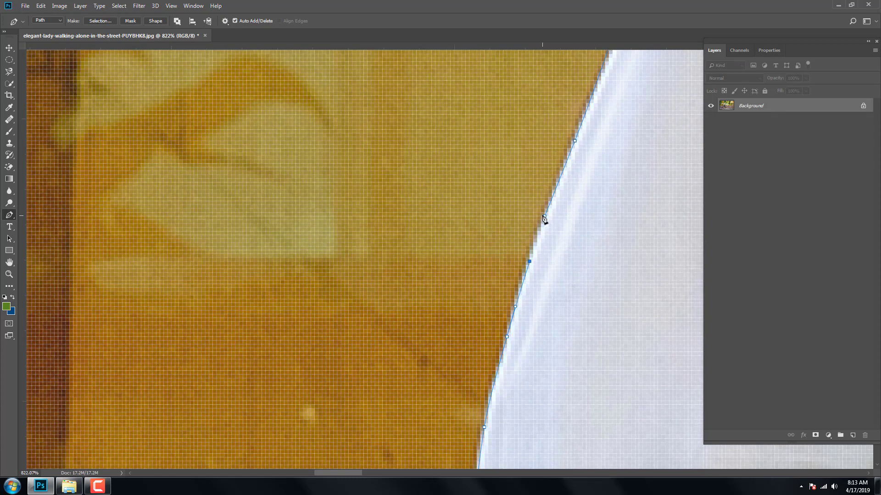
Convert the closed path around the woman into a new anti-aliased selection.
{"action": "scroll", "coordinate": [545, 244], "scroll_direction": "down", "scroll_amount": 8}
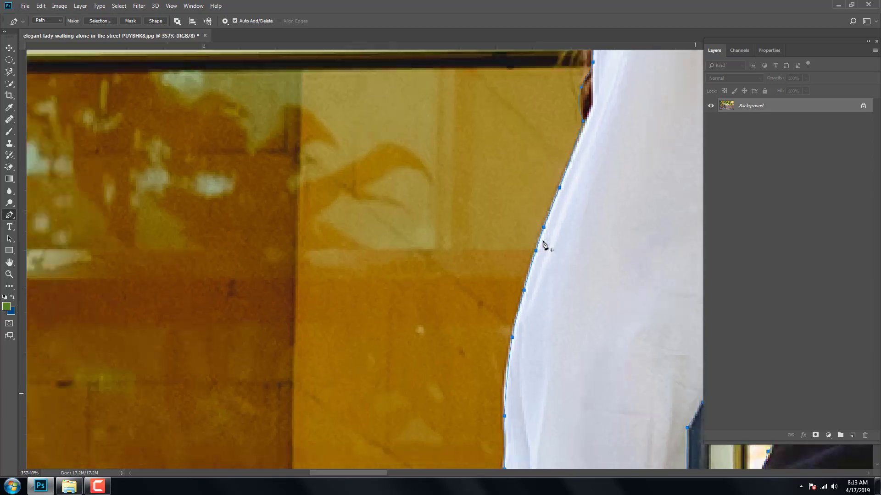
{"action": "scroll", "coordinate": [564, 306], "scroll_direction": "down", "scroll_amount": 4}
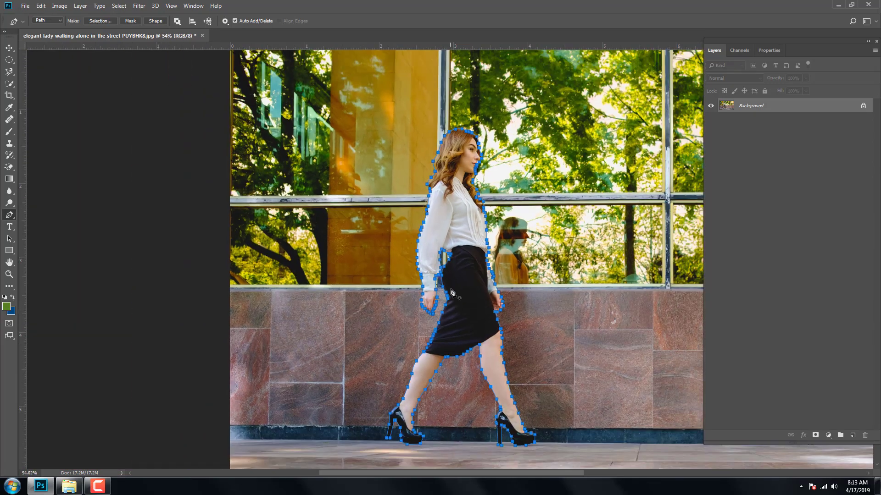
{"action": "right_click", "coordinate": [465, 243]}
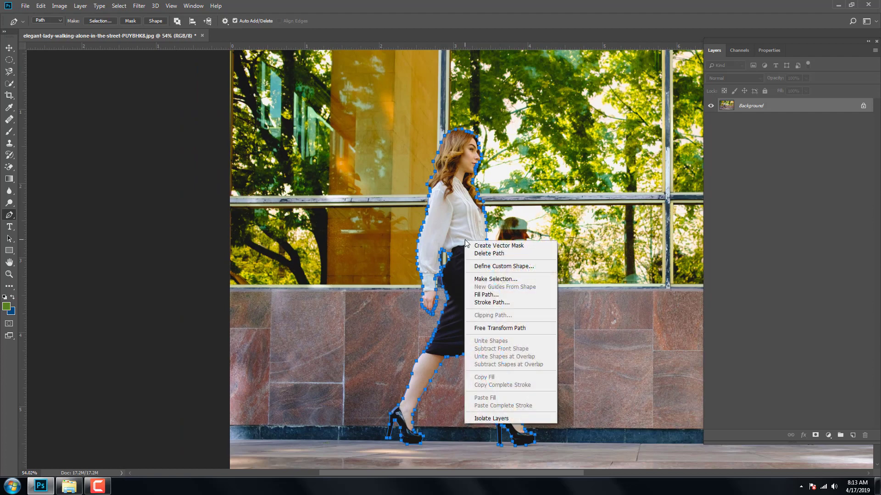
{"action": "left_click", "coordinate": [491, 279]}
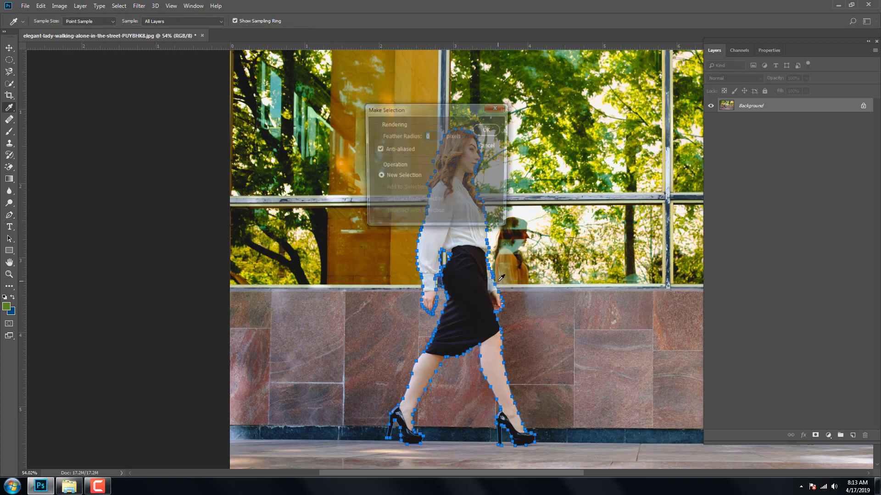
{"action": "left_click", "coordinate": [488, 130]}
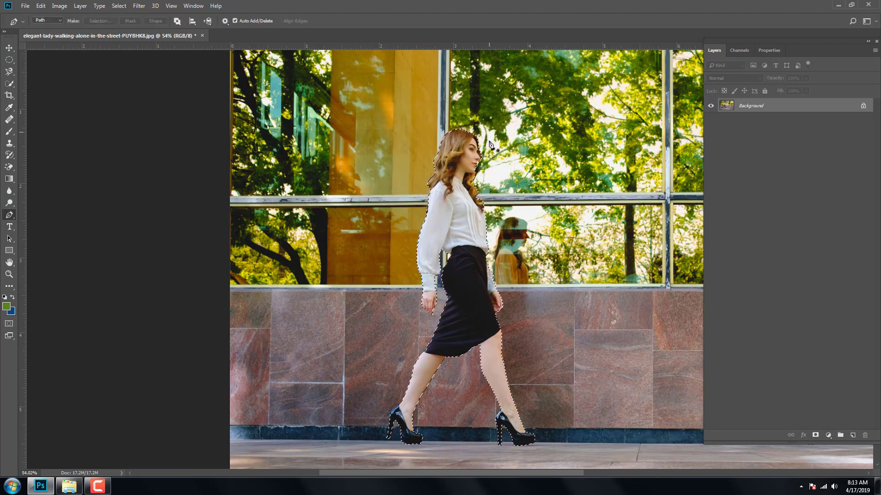
Duplicate the Background layer and copy the selected woman from the duplicate onto a new layer.
{"action": "right_click", "coordinate": [765, 108]}
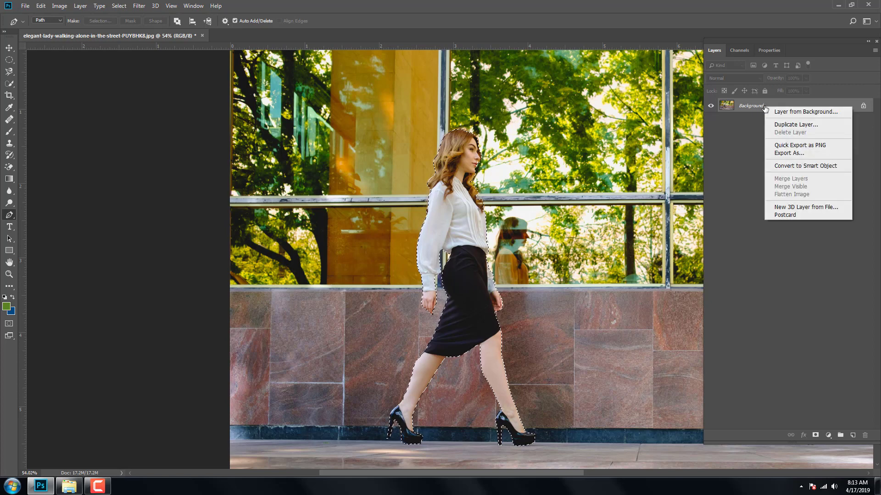
{"action": "left_click", "coordinate": [782, 125]}
{"action": "left_click", "coordinate": [514, 137]}
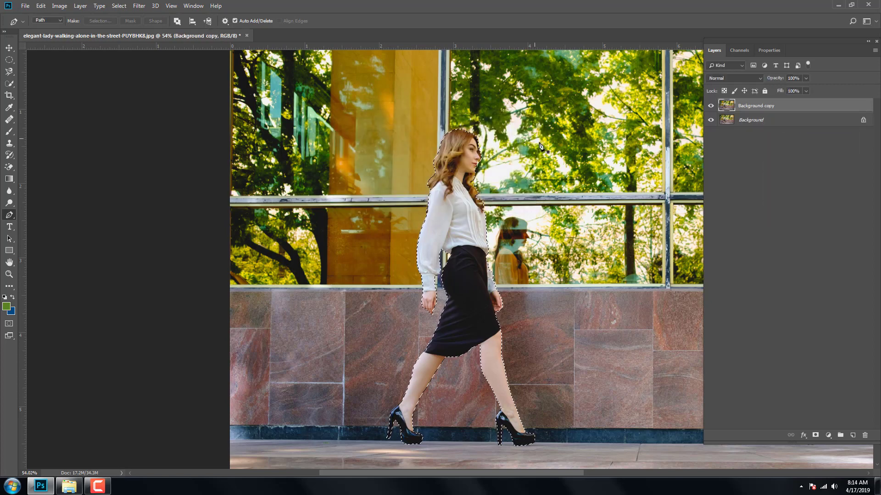
{"action": "key", "text": "ctrl+0"}
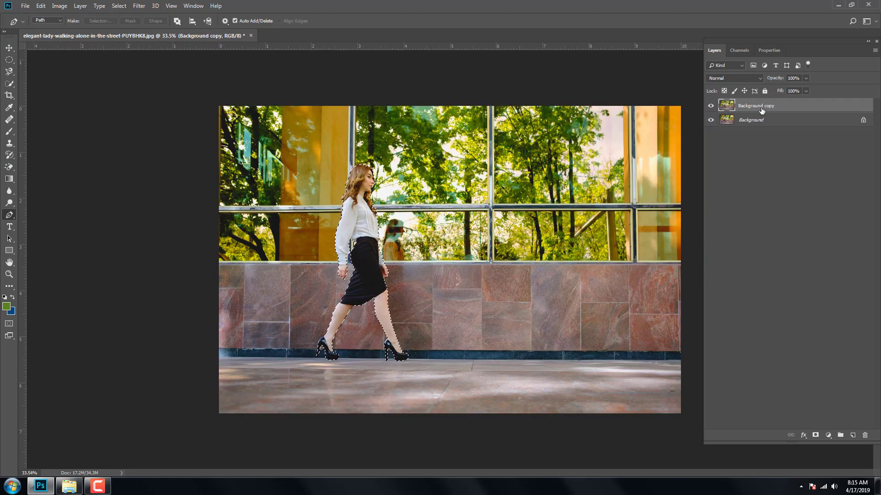
{"action": "key", "text": "ctrl+j"}
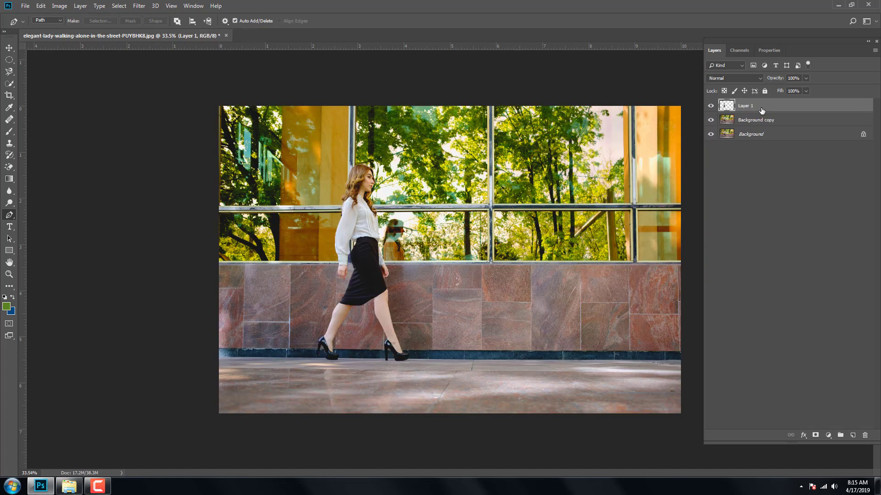
Show only the Background copy layer and expand the selection slightly beyond the woman's outline.
{"action": "left_click", "coordinate": [711, 107], "text": "alt"}
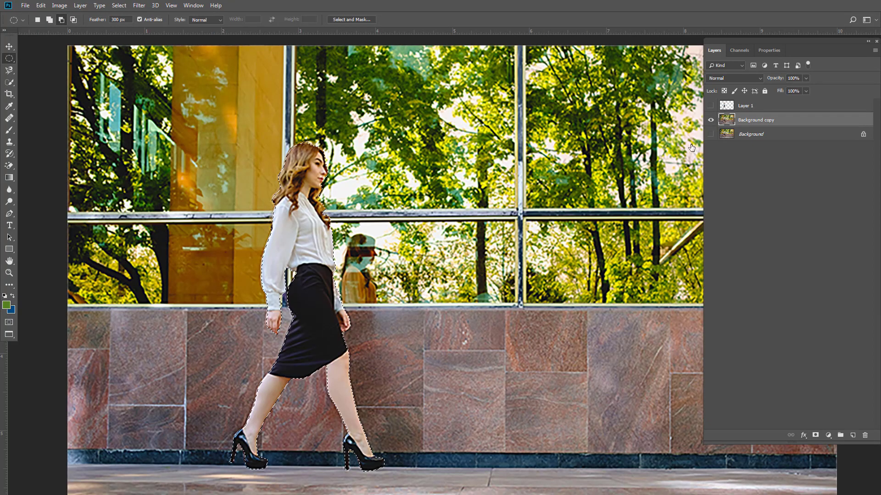
{"action": "left_click", "coordinate": [121, 5]}
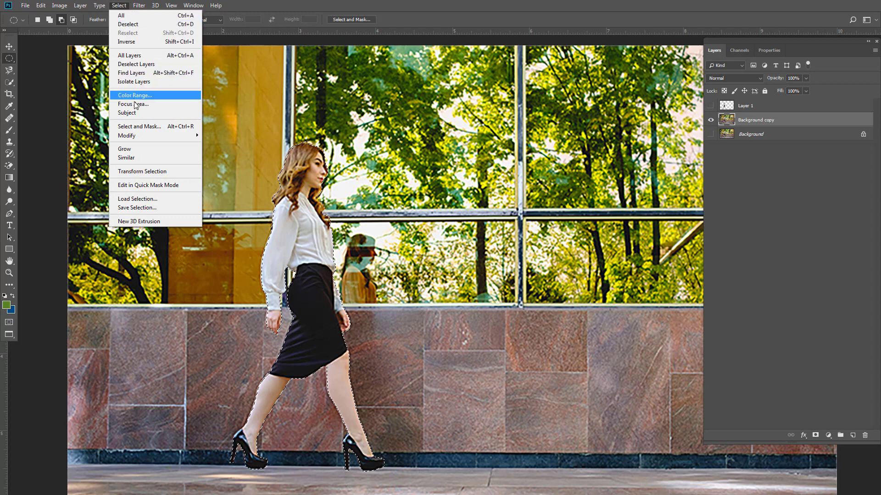
{"action": "mouse_move", "coordinate": [169, 136]}
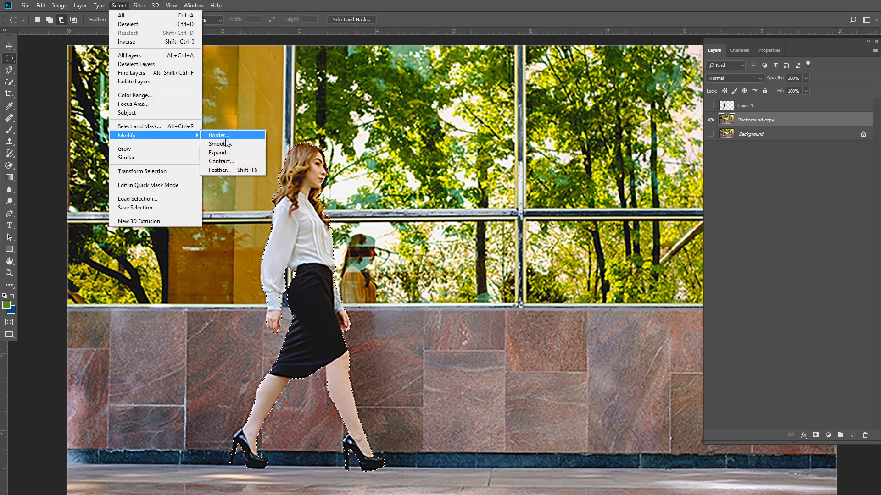
{"action": "left_click", "coordinate": [225, 155]}
{"action": "left_click", "coordinate": [476, 155]}
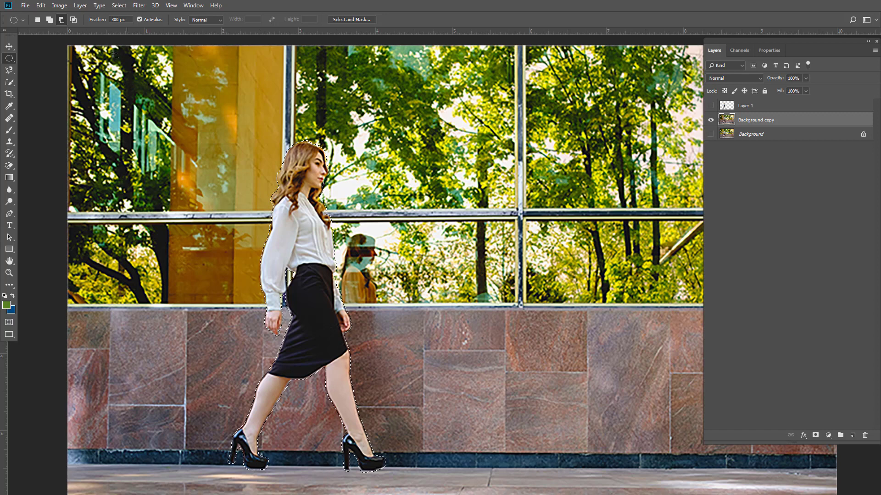
Fill the selection on the Background copy layer with Content-Aware contents to remove the woman.
{"action": "left_click", "coordinate": [41, 6]}
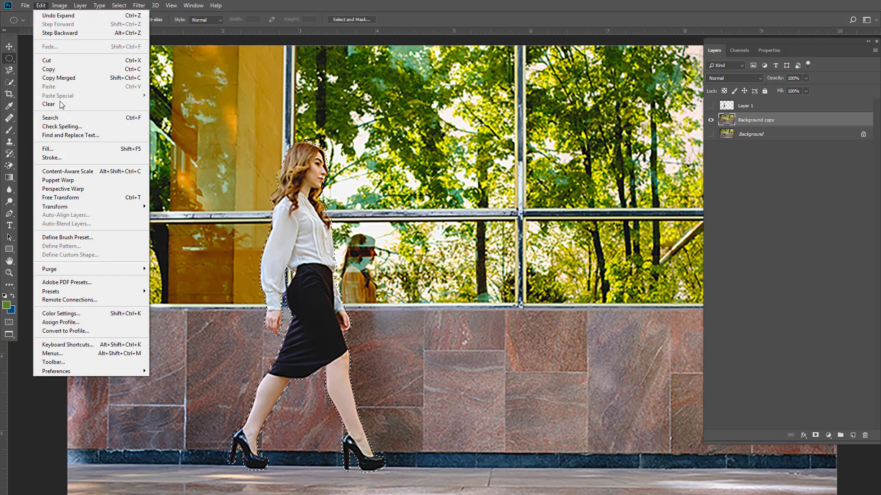
{"action": "left_click", "coordinate": [55, 150]}
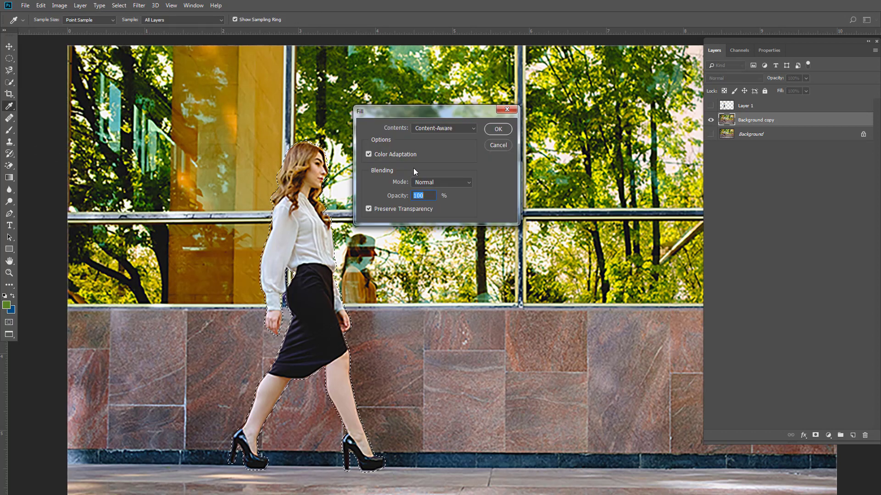
{"action": "left_click", "coordinate": [433, 131]}
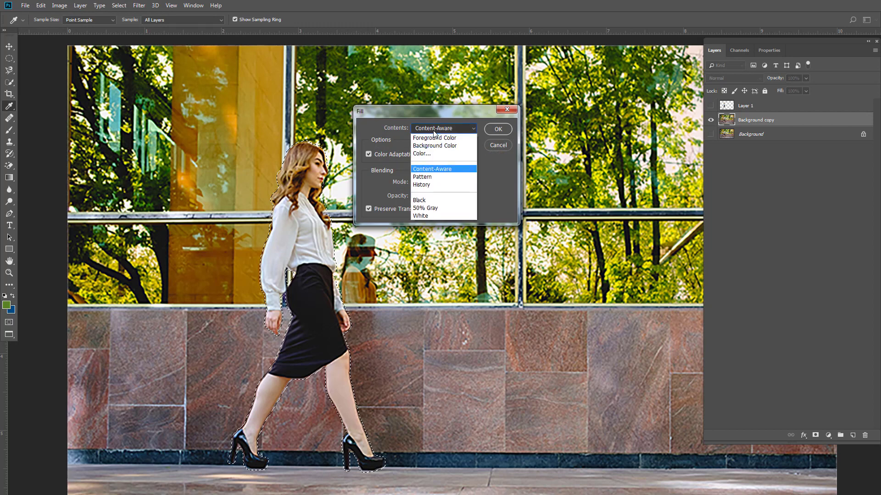
{"action": "left_click", "coordinate": [444, 170]}
{"action": "left_click", "coordinate": [498, 130]}
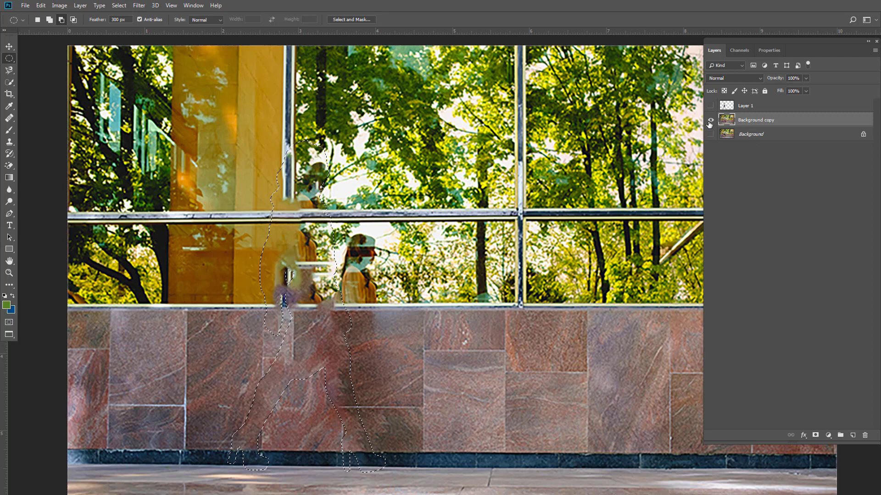
Show the cut-out woman's layer again and start a Tilt-Shift blur on the Background copy layer.
{"action": "left_click", "coordinate": [711, 107]}
{"action": "left_click", "coordinate": [732, 110]}
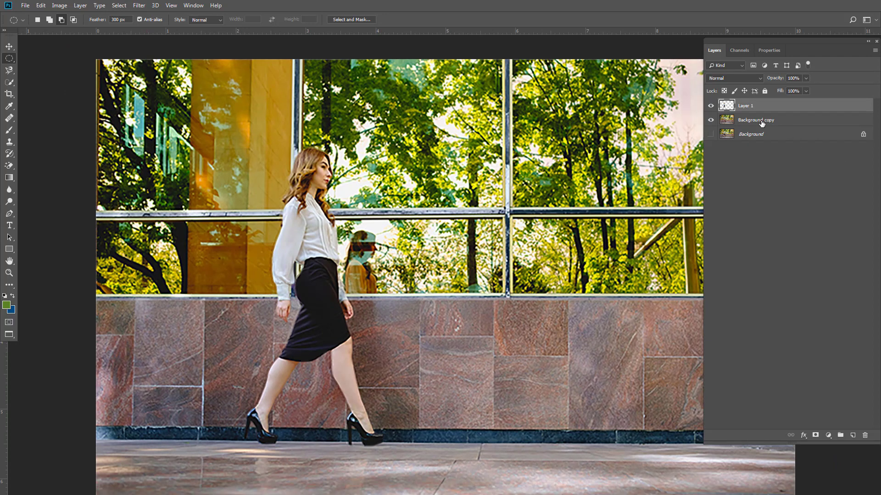
{"action": "left_click", "coordinate": [761, 123]}
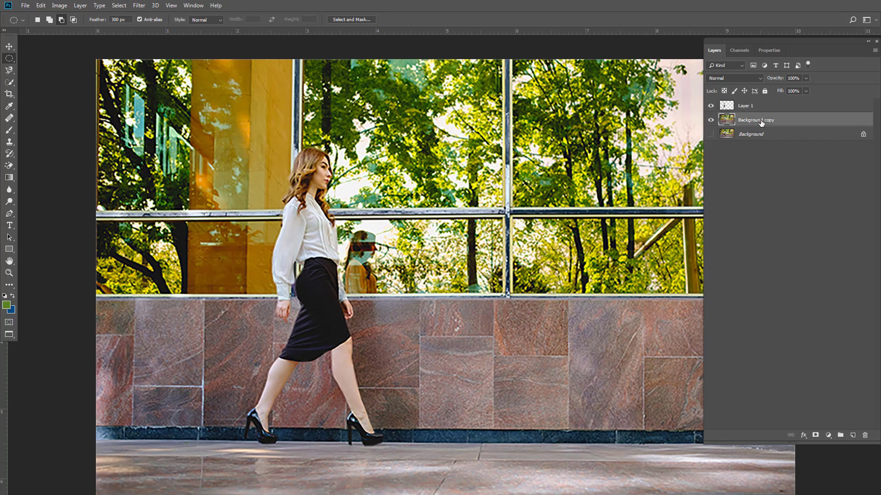
{"action": "left_click", "coordinate": [139, 6]}
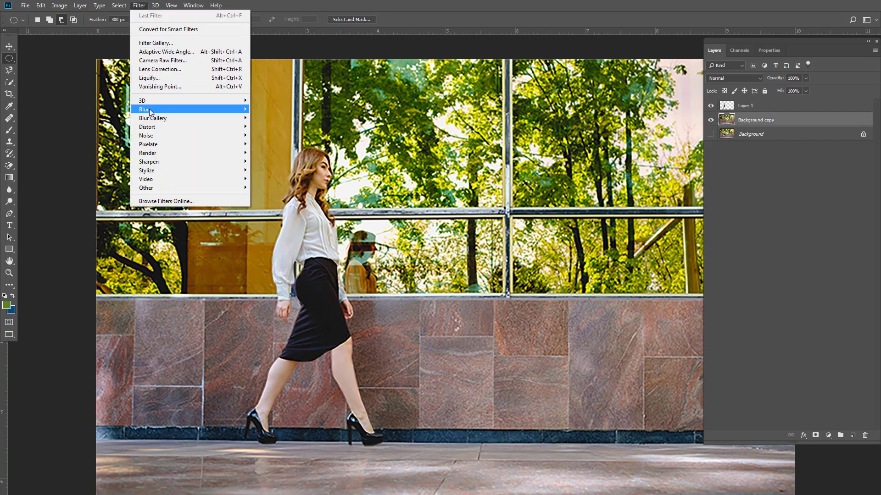
{"action": "mouse_move", "coordinate": [174, 120]}
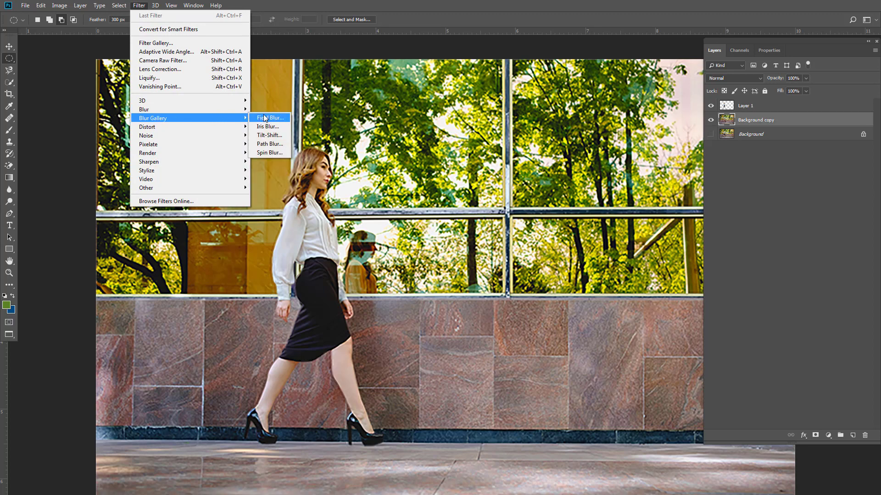
{"action": "left_click", "coordinate": [269, 135]}
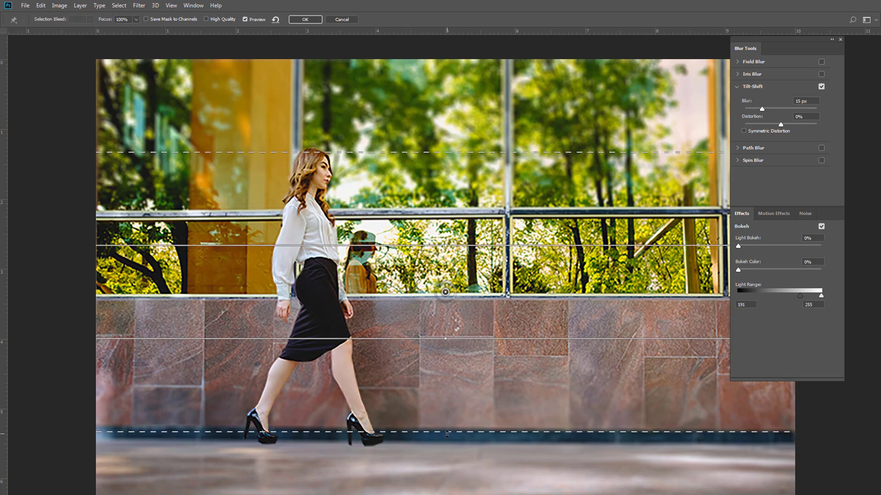
Widen the lower Tilt-Shift sharp zone to the pavement and move the blur centre down onto the stone wall.
{"action": "left_click_drag", "start_coordinate": [447, 432], "coordinate": [444, 485]}
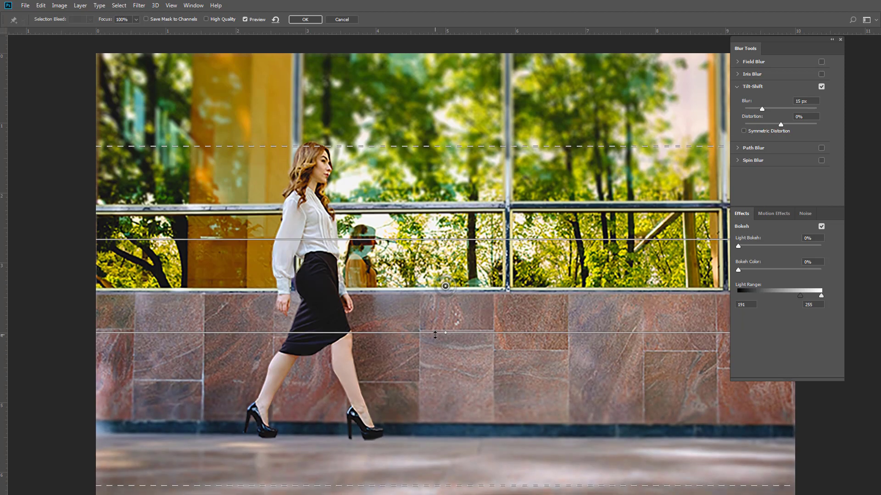
{"action": "left_click_drag", "start_coordinate": [435, 335], "coordinate": [432, 448]}
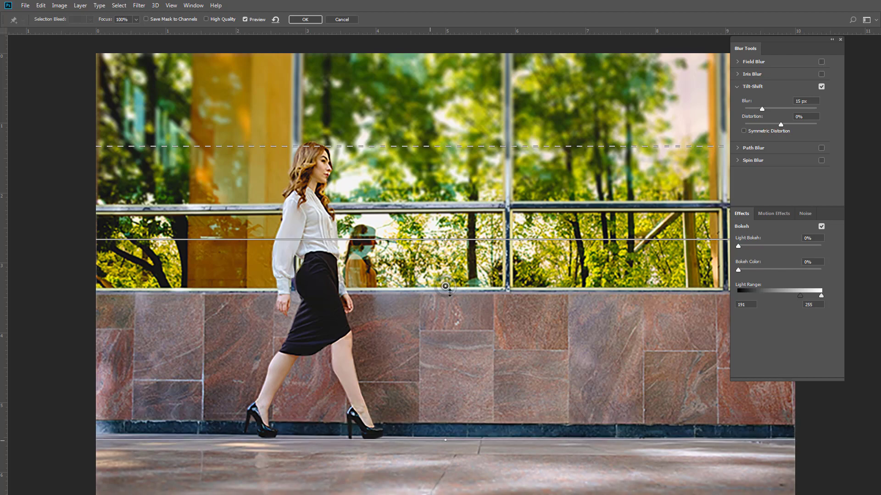
{"action": "left_click_drag", "start_coordinate": [445, 288], "coordinate": [440, 376]}
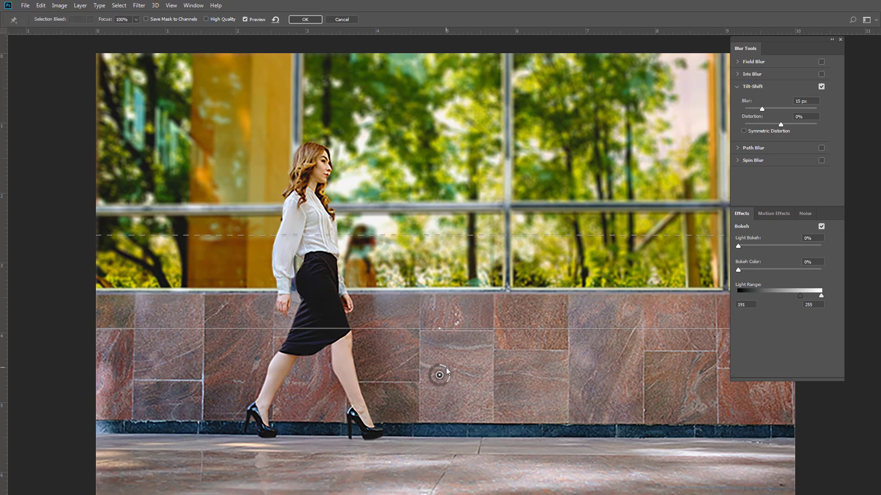
{"action": "left_click_drag", "start_coordinate": [439, 376], "coordinate": [438, 393]}
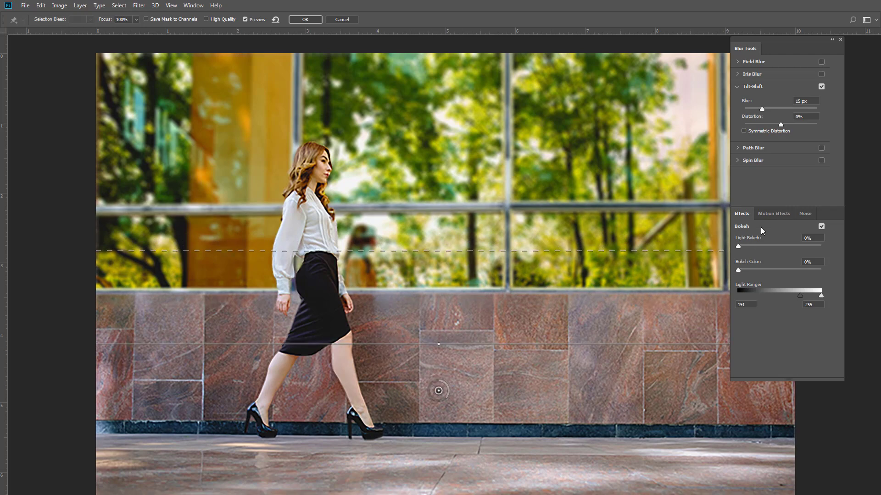
Set the Tilt-Shift blur to 19 px, Light Bokeh to 19% and Bokeh Color to 9%, and apply the filter.
{"action": "left_click", "coordinate": [768, 107]}
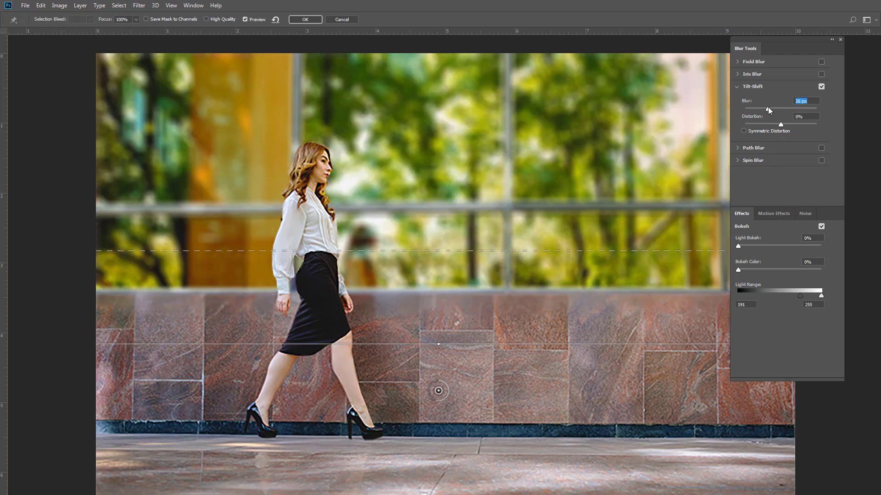
{"action": "left_click_drag", "start_coordinate": [768, 110], "coordinate": [765, 111]}
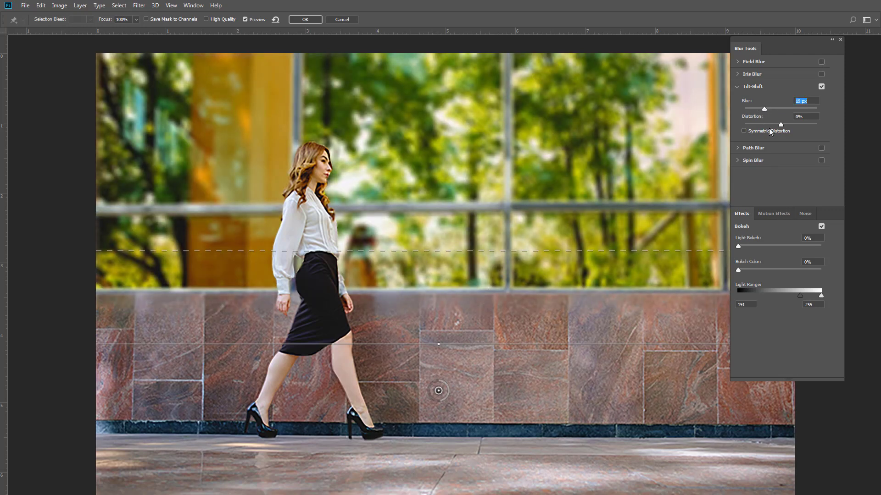
{"action": "left_click_drag", "start_coordinate": [744, 269], "coordinate": [745, 274]}
{"action": "left_click_drag", "start_coordinate": [738, 247], "coordinate": [751, 250]}
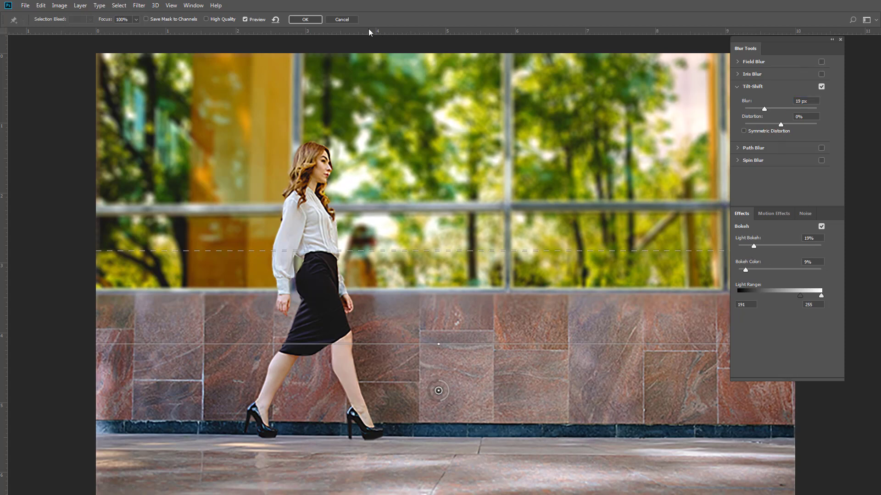
{"action": "left_click", "coordinate": [316, 21]}
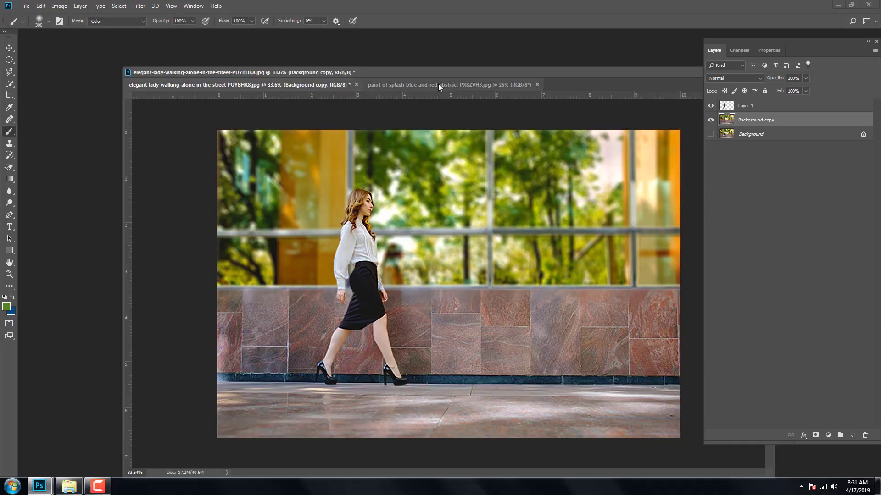
Bring the blue-and-red paint splash image into the street photo as a layer directly beneath the woman.
{"action": "left_click", "coordinate": [436, 83]}
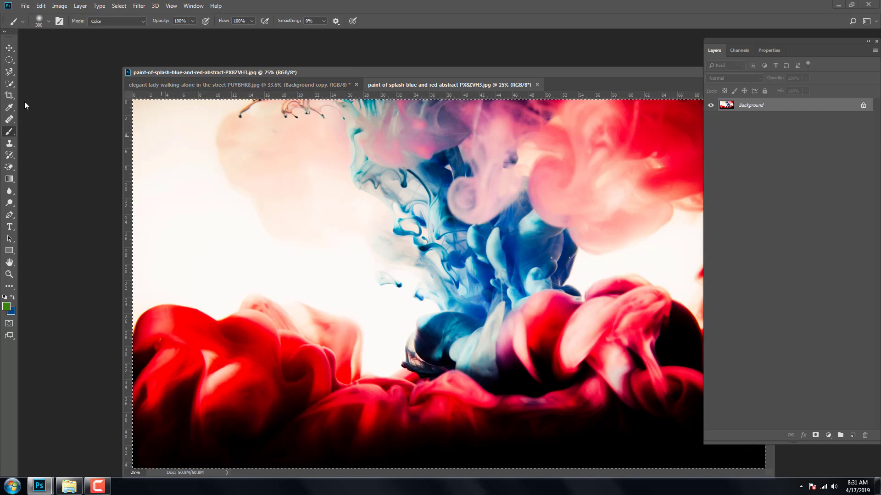
{"action": "left_click", "coordinate": [9, 48]}
{"action": "mouse_move", "coordinate": [467, 254]}
{"action": "left_mouse_down"}
{"action": "mouse_move", "coordinate": [390, 147]}
{"action": "mouse_move", "coordinate": [316, 85]}
{"action": "mouse_move", "coordinate": [315, 109]}
{"action": "left_mouse_up"}
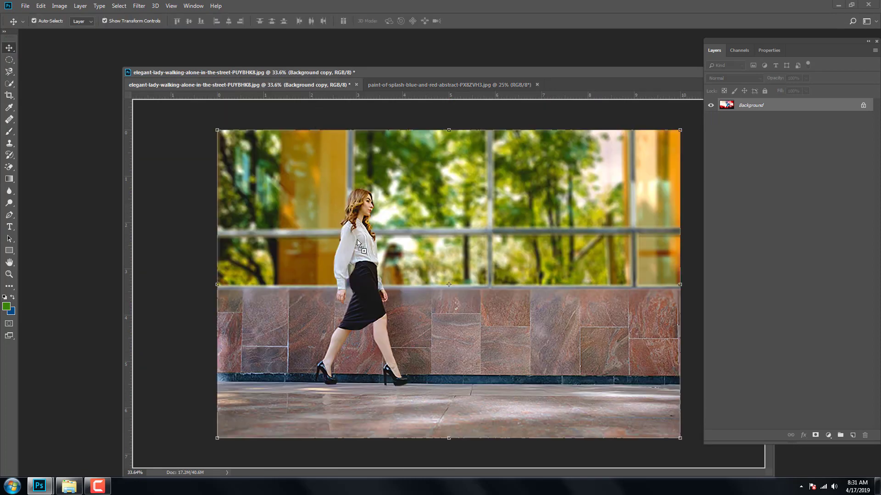
{"action": "left_click_drag", "start_coordinate": [357, 242], "coordinate": [389, 283]}
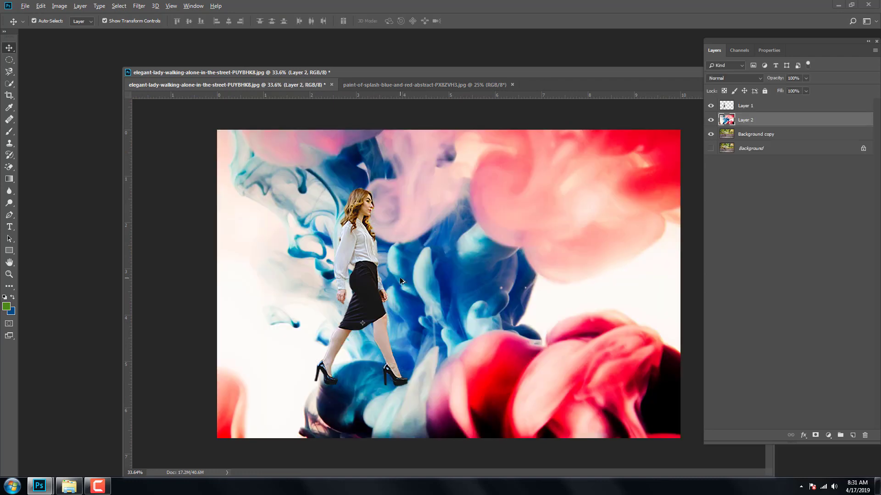
Scale the paint splash layer to about 75.6% and position it so it covers the whole photo.
{"action": "scroll", "coordinate": [400, 277], "scroll_direction": "down", "scroll_amount": 4}
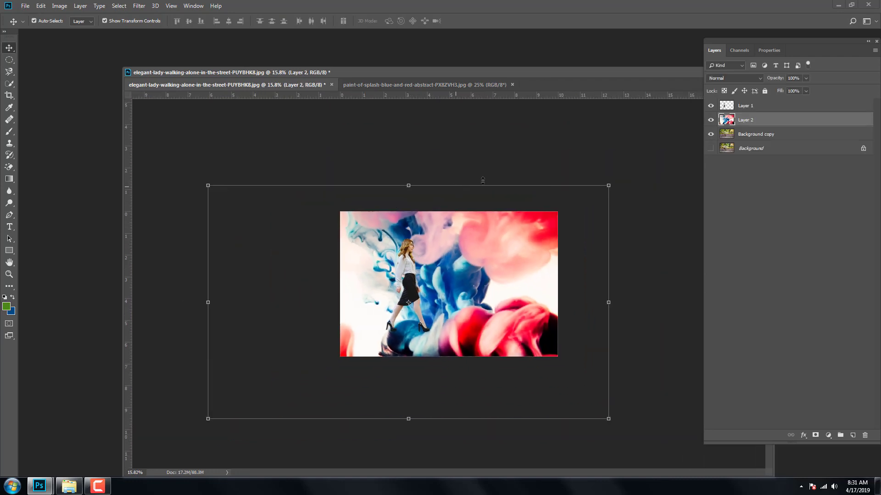
{"action": "left_click_drag", "start_coordinate": [205, 186], "coordinate": [234, 201]}
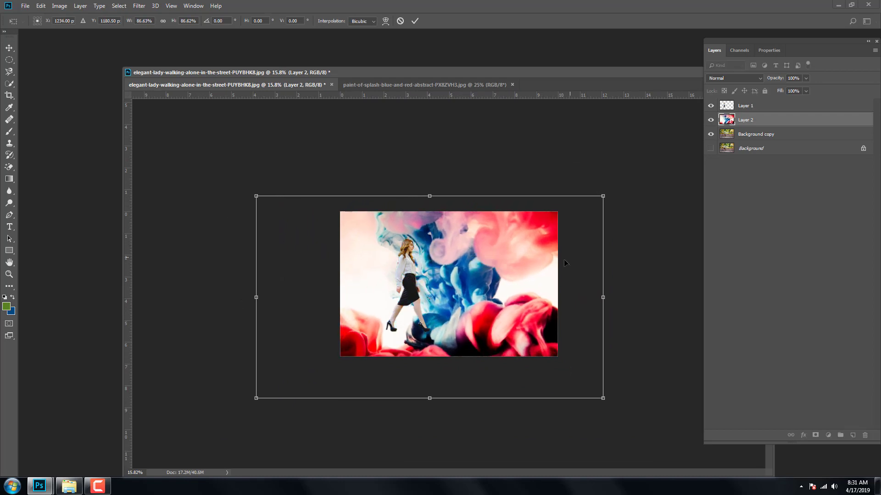
{"action": "scroll", "coordinate": [549, 261], "scroll_direction": "up", "scroll_amount": 2}
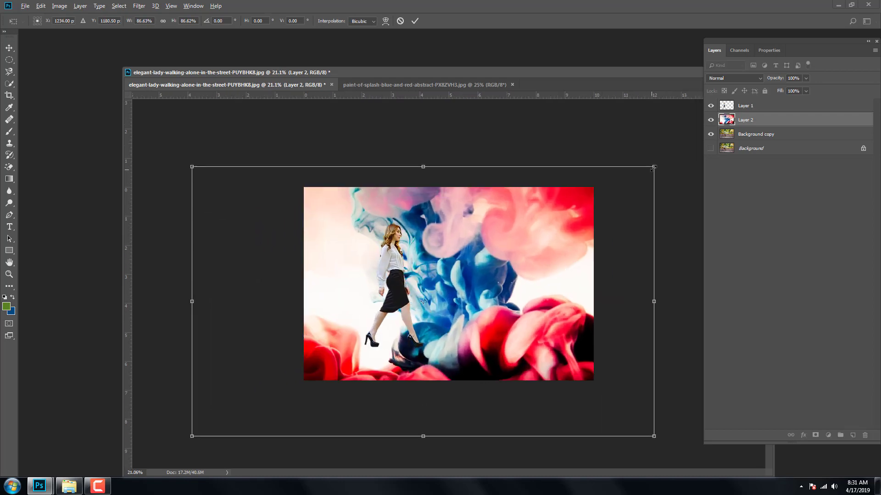
{"action": "left_click_drag", "start_coordinate": [652, 169], "coordinate": [625, 183]}
{"action": "left_click_drag", "start_coordinate": [501, 291], "coordinate": [539, 258]}
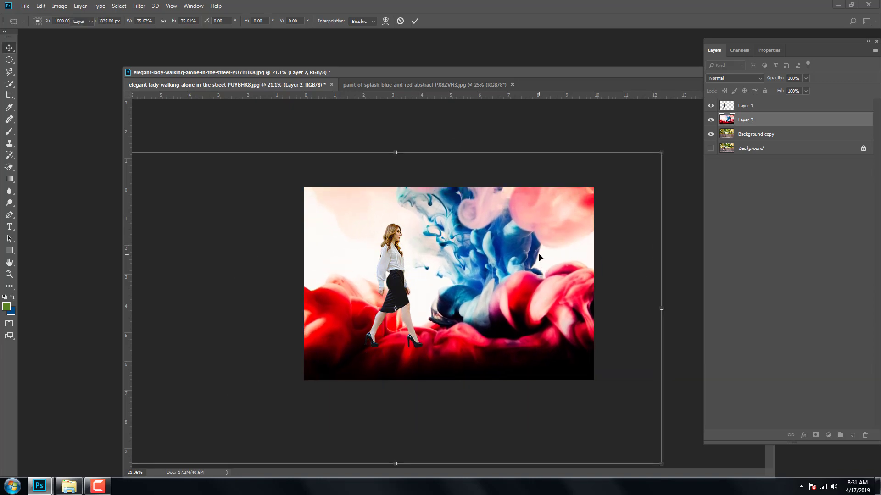
Maximize the photo's document window and set the paint splash layer's blend mode to Soft Light.
{"action": "left_click_drag", "start_coordinate": [622, 75], "coordinate": [559, 71]}
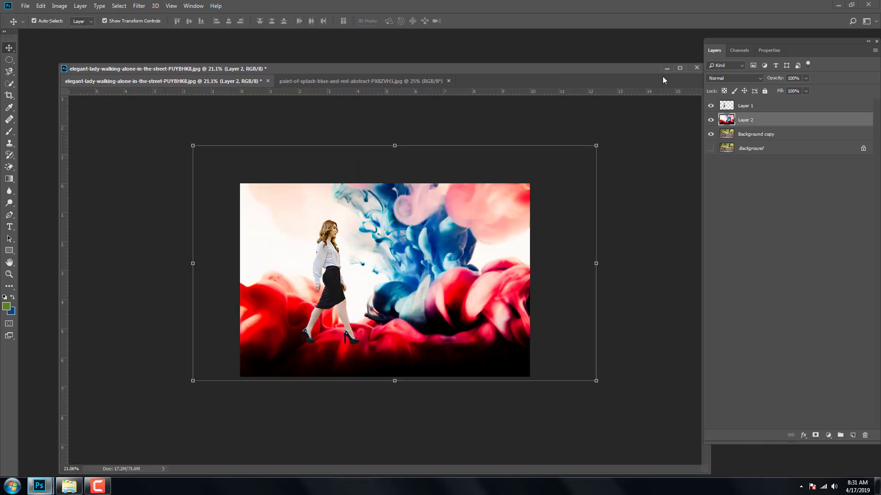
{"action": "left_click", "coordinate": [679, 68]}
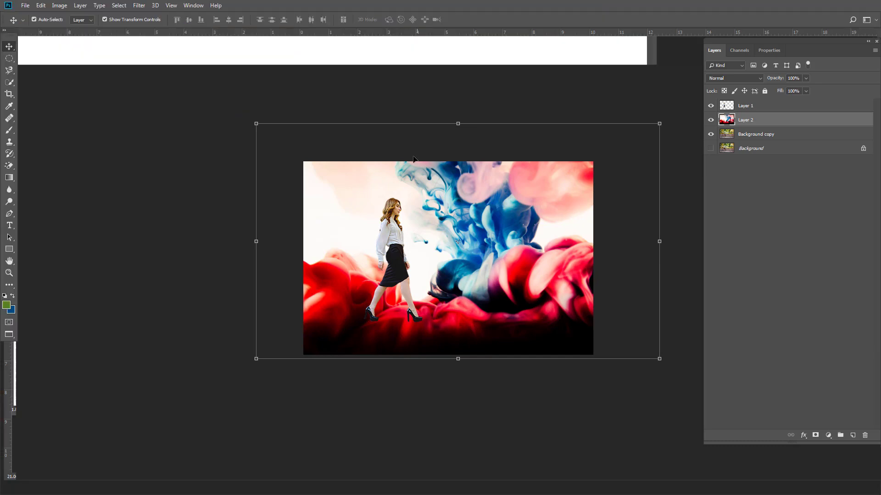
{"action": "scroll", "coordinate": [472, 374], "scroll_direction": "up", "scroll_amount": 2}
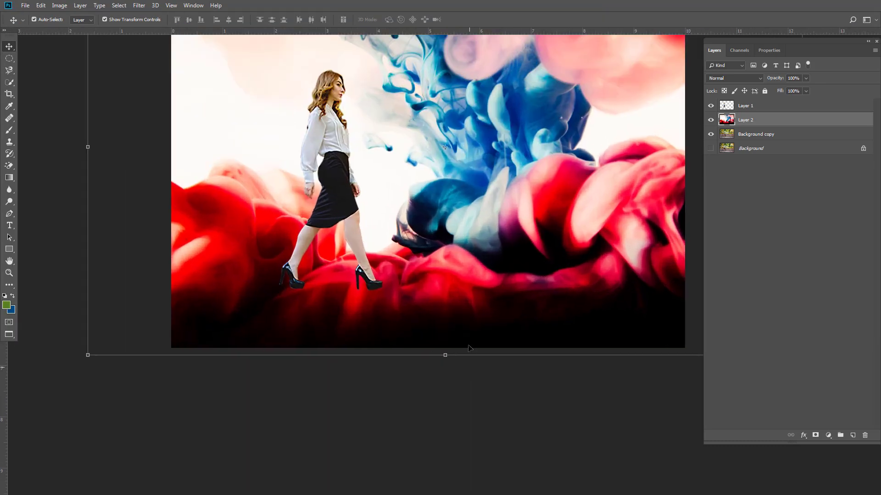
{"action": "mouse_move", "coordinate": [446, 213]}
{"action": "left_mouse_down"}
{"action": "mouse_move", "coordinate": [415, 279]}
{"action": "mouse_move", "coordinate": [443, 281]}
{"action": "mouse_move", "coordinate": [446, 273]}
{"action": "mouse_move", "coordinate": [429, 320]}
{"action": "left_mouse_up"}
{"action": "left_click", "coordinate": [732, 78]}
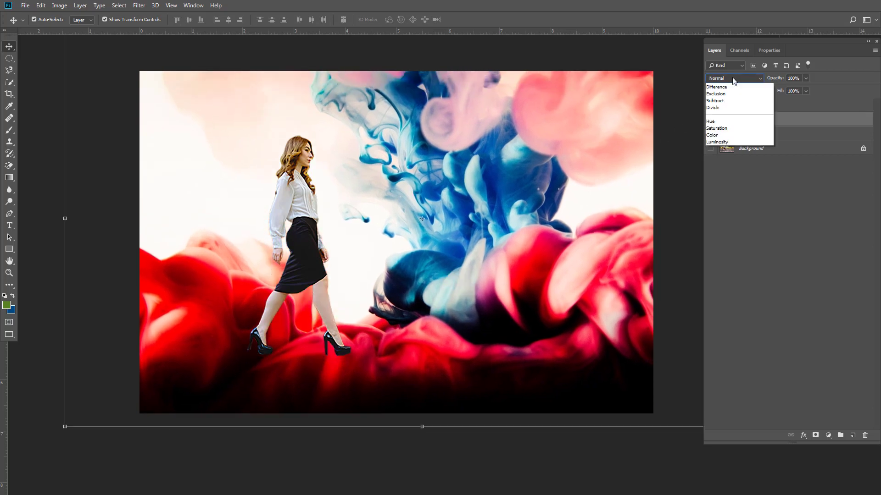
{"action": "left_click", "coordinate": [717, 196]}
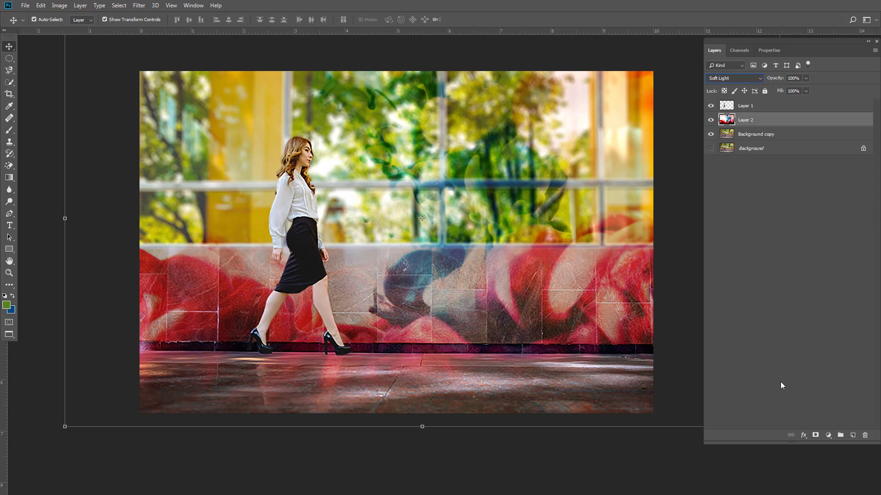
Add a mask to the splash layer and paint black with a 500 px brush to hide the splash over the windows.
{"action": "left_click", "coordinate": [815, 436]}
{"action": "left_click_drag", "start_coordinate": [371, 257], "coordinate": [372, 268]}
{"action": "scroll", "coordinate": [374, 245], "scroll_direction": "up", "scroll_amount": 1}
{"action": "scroll", "coordinate": [374, 245], "scroll_direction": "down", "scroll_amount": 1}
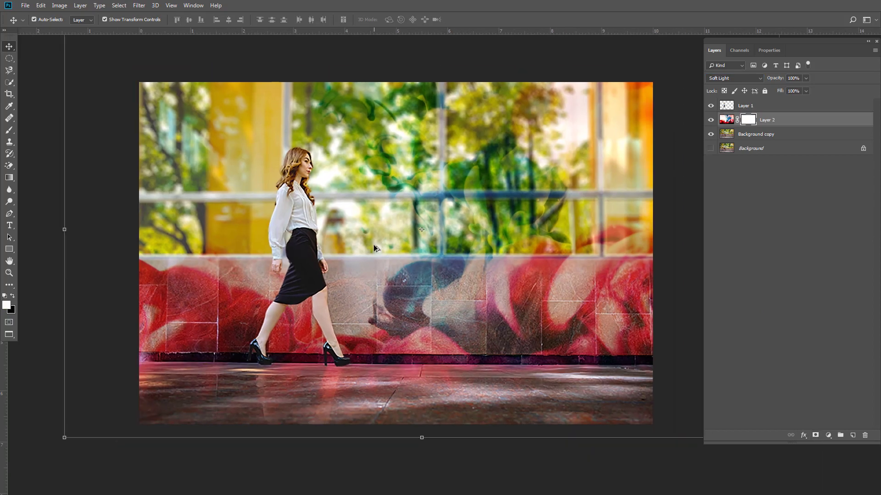
{"action": "left_click", "coordinate": [13, 129]}
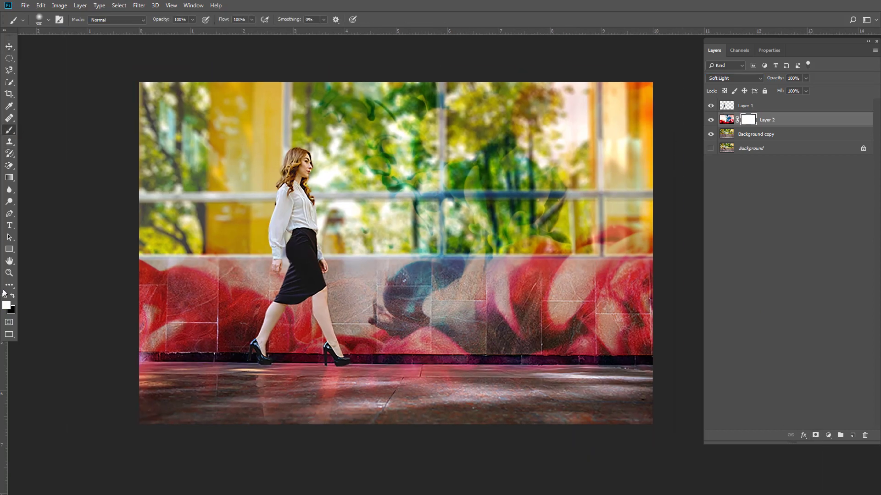
{"action": "left_click", "coordinate": [14, 296]}
{"action": "key", "text": "bracketright"}
{"action": "key", "text": "bracketright"}
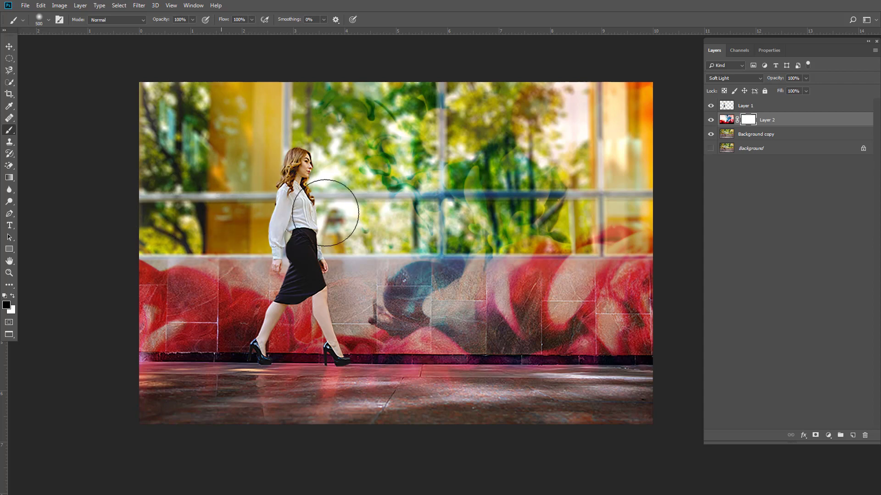
{"action": "mouse_move", "coordinate": [518, 113]}
{"action": "left_mouse_down"}
{"action": "mouse_move", "coordinate": [390, 105]}
{"action": "mouse_move", "coordinate": [677, 127]}
{"action": "mouse_move", "coordinate": [495, 149]}
{"action": "mouse_move", "coordinate": [591, 170]}
{"action": "mouse_move", "coordinate": [398, 173]}
{"action": "mouse_move", "coordinate": [584, 197]}
{"action": "mouse_move", "coordinate": [464, 199]}
{"action": "mouse_move", "coordinate": [616, 216]}
{"action": "mouse_move", "coordinate": [494, 210]}
{"action": "mouse_move", "coordinate": [654, 211]}
{"action": "mouse_move", "coordinate": [345, 221]}
{"action": "left_mouse_up"}
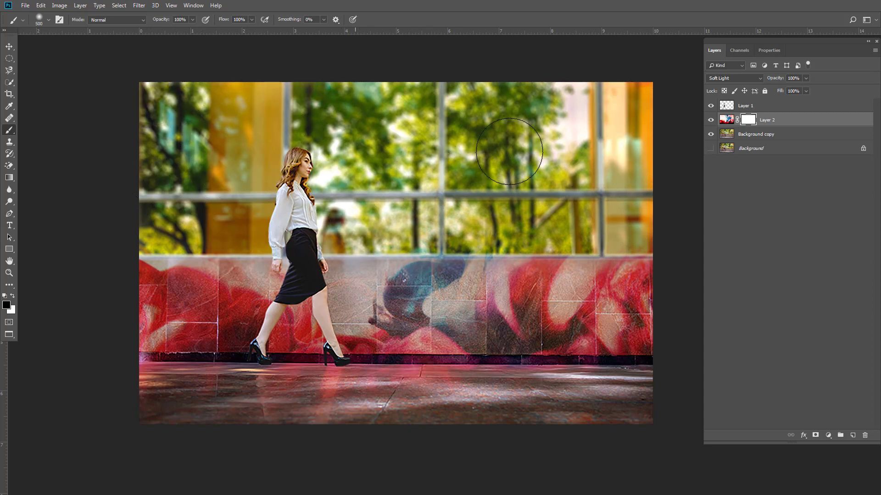
{"action": "scroll", "coordinate": [482, 207], "scroll_direction": "up", "scroll_amount": 1}
{"action": "left_click_drag", "start_coordinate": [433, 190], "coordinate": [499, 188]}
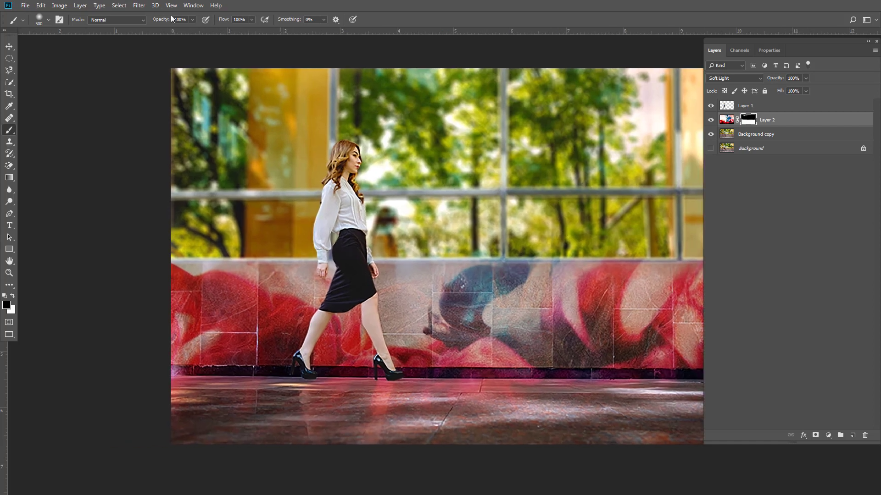
Set the mask brush to 15% opacity and 200 px for softening the splash's edge below the windows.
{"action": "left_click", "coordinate": [193, 20]}
{"action": "left_click_drag", "start_coordinate": [157, 34], "coordinate": [157, 33]}
{"action": "scroll", "coordinate": [390, 192], "scroll_direction": "up", "scroll_amount": 3}
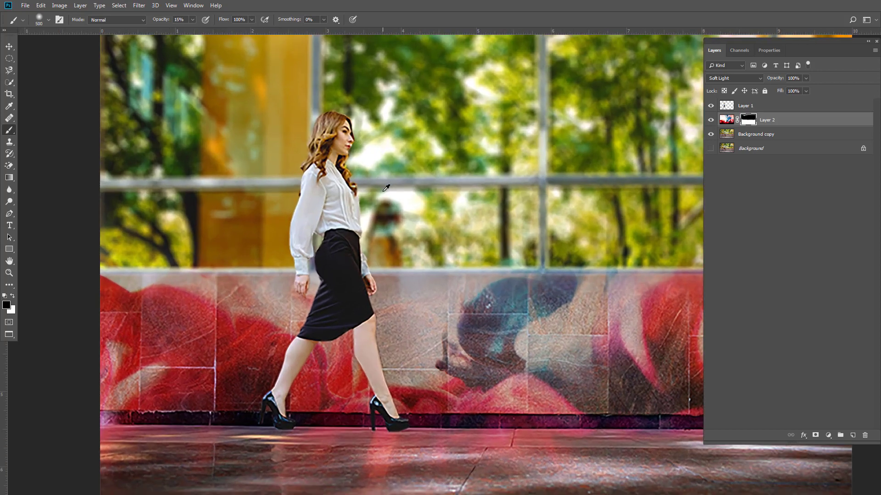
{"action": "key", "text": "bracketleft"}
{"action": "key", "text": "bracketleft"}
{"action": "key", "text": "bracketleft"}
{"action": "scroll", "coordinate": [619, 255], "scroll_direction": "right", "scroll_amount": 3}
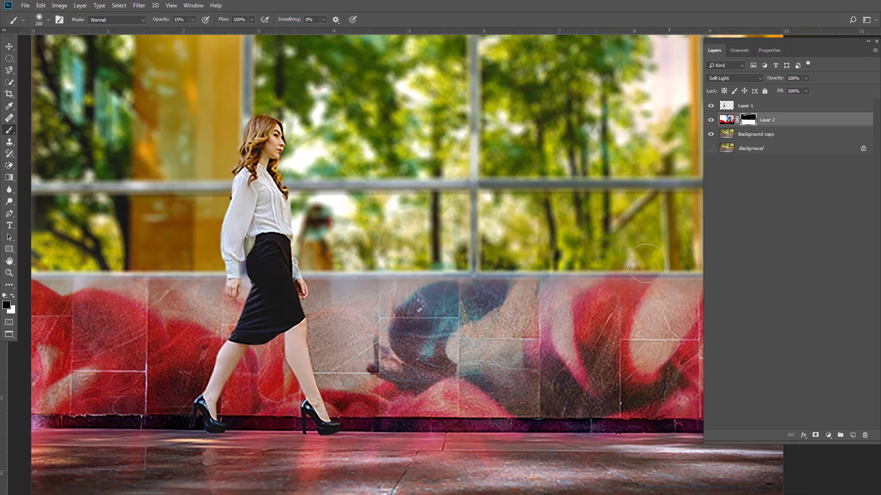
{"action": "scroll", "coordinate": [642, 266], "scroll_direction": "right", "scroll_amount": 3}
{"action": "scroll", "coordinate": [526, 267], "scroll_direction": "right", "scroll_amount": 3}
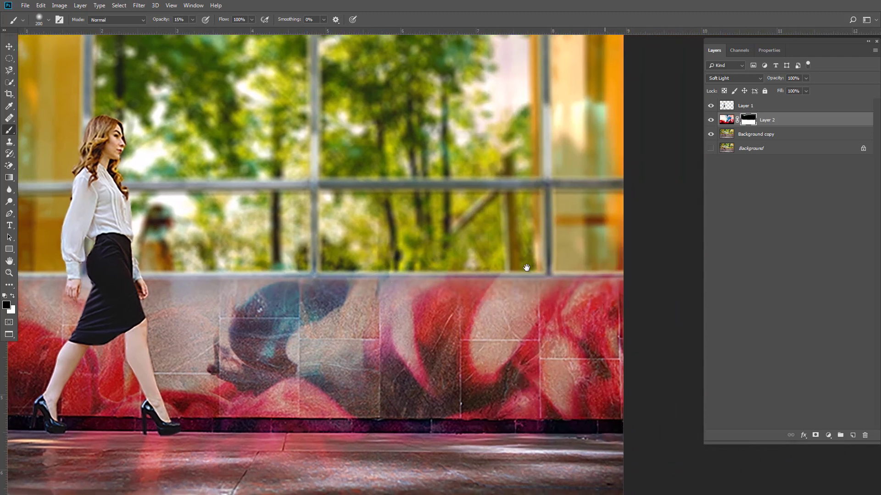
{"action": "scroll", "coordinate": [517, 261], "scroll_direction": "left", "scroll_amount": 2}
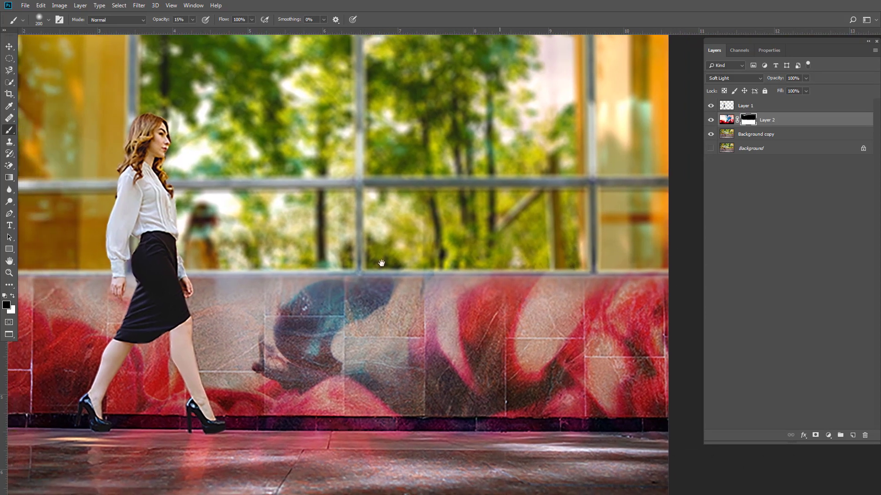
Reduce the mask brush to 80 px and fade the leftover splash colour along the wall's upper edge.
{"action": "key", "text": "bracketleft"}
{"action": "key", "text": "bracketleft"}
{"action": "key", "text": "bracketleft"}
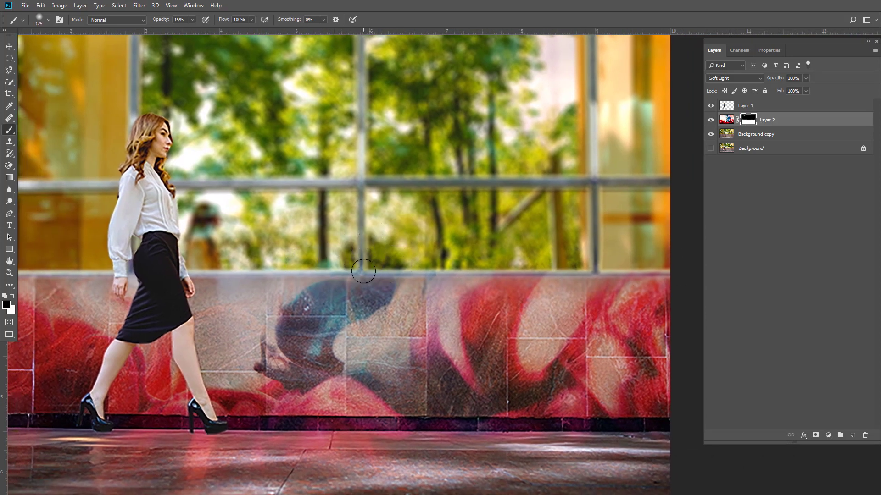
{"action": "key", "text": "bracketleft"}
{"action": "key", "text": "bracketleft"}
{"action": "key", "text": "bracketleft"}
{"action": "left_click_drag", "start_coordinate": [580, 258], "coordinate": [530, 259]}
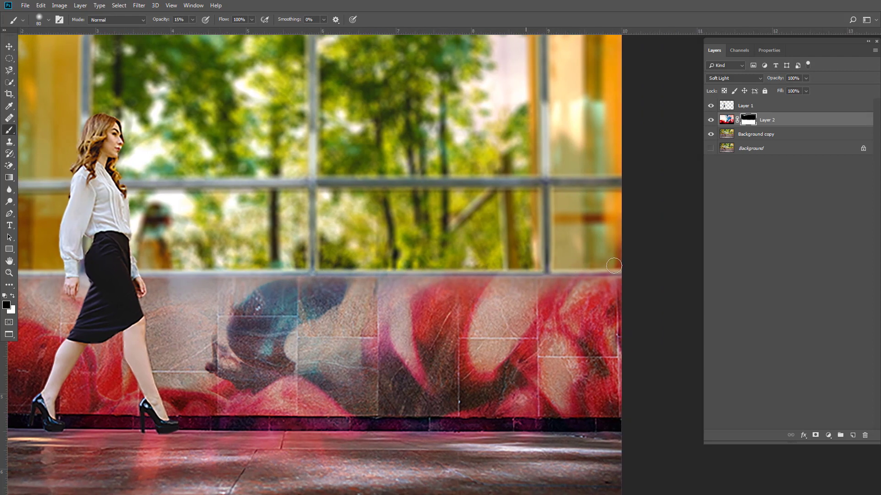
{"action": "left_click_drag", "start_coordinate": [456, 246], "coordinate": [510, 168]}
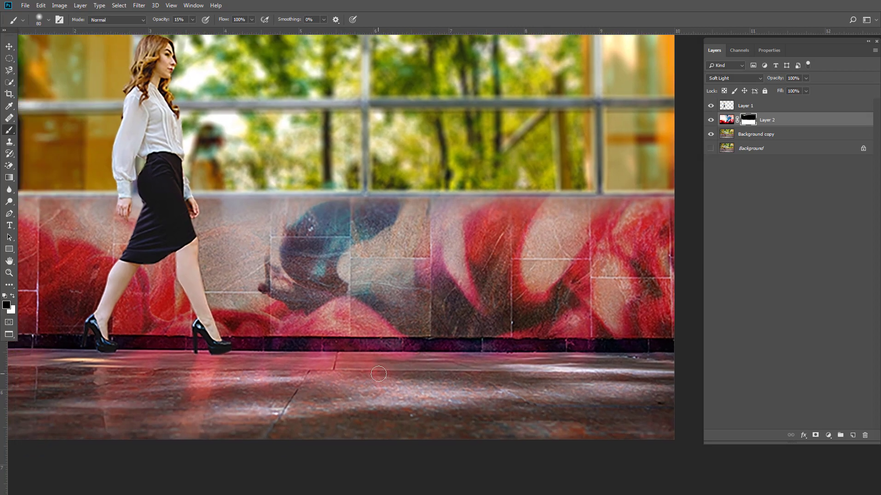
Enlarge the mask brush to 400 px and lightly fade the splash colour over the pavement.
{"action": "key", "text": "bracketright"}
{"action": "key", "text": "bracketright"}
{"action": "key", "text": "bracketright"}
{"action": "key", "text": "bracketright"}
{"action": "key", "text": "bracketright"}
{"action": "key", "text": "bracketright"}
{"action": "key", "text": "bracketright"}
{"action": "key", "text": "bracketright"}
{"action": "key", "text": "bracketright"}
{"action": "left_click_drag", "start_coordinate": [487, 396], "coordinate": [521, 301]}
{"action": "mouse_move", "coordinate": [223, 352]}
{"action": "left_mouse_down"}
{"action": "mouse_move", "coordinate": [395, 335]}
{"action": "mouse_move", "coordinate": [301, 324]}
{"action": "left_mouse_up"}
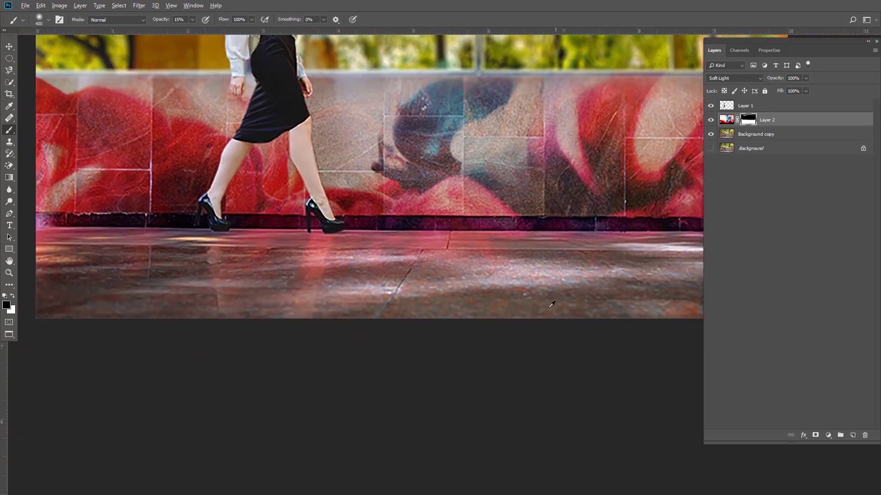
{"action": "scroll", "coordinate": [547, 308], "scroll_direction": "down", "scroll_amount": 7}
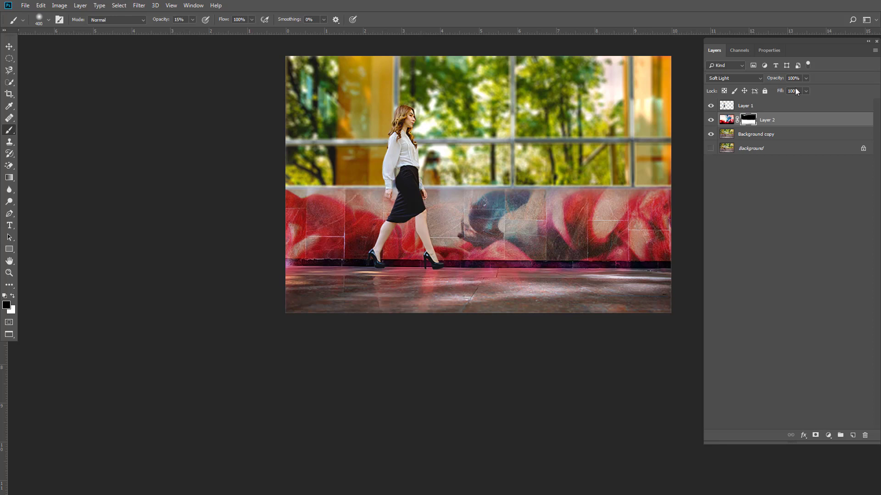
Apply a slight Gaussian Blur to the paint splash image itself rather than its mask.
{"action": "left_click", "coordinate": [726, 120]}
{"action": "left_click", "coordinate": [139, 5]}
{"action": "mouse_move", "coordinate": [143, 110]}
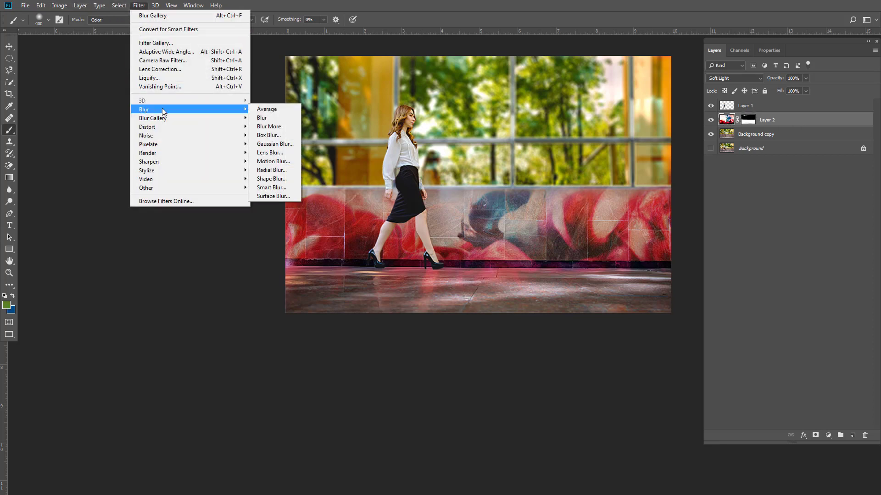
{"action": "left_click", "coordinate": [271, 144]}
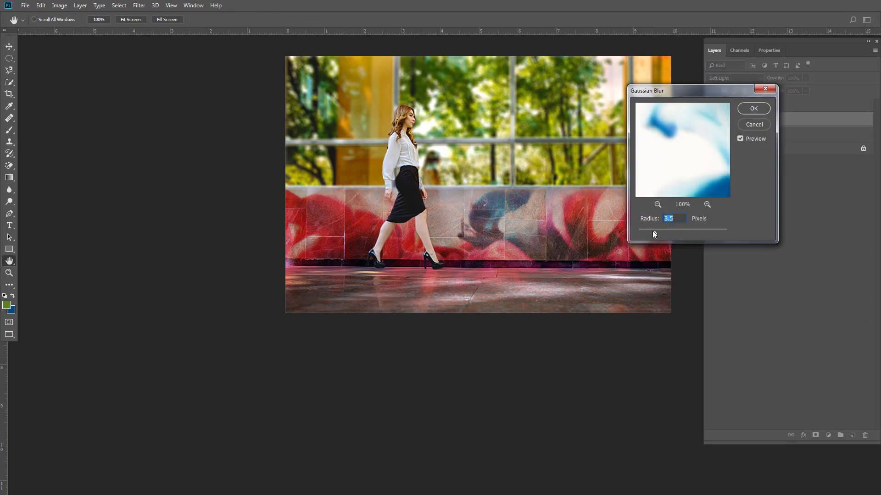
{"action": "left_click_drag", "start_coordinate": [658, 235], "coordinate": [653, 235]}
{"action": "left_click", "coordinate": [747, 111]}
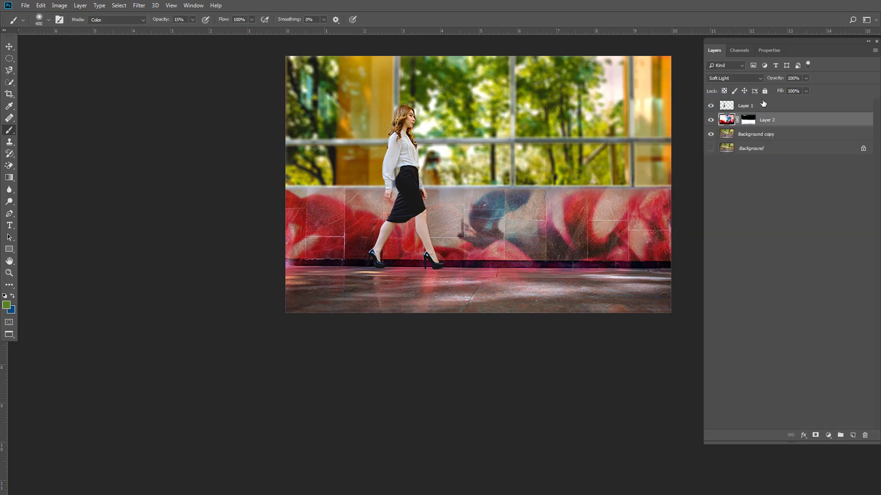
Lower the paint splash layer's opacity to 54%.
{"action": "left_click", "coordinate": [806, 78]}
{"action": "left_click", "coordinate": [789, 88]}
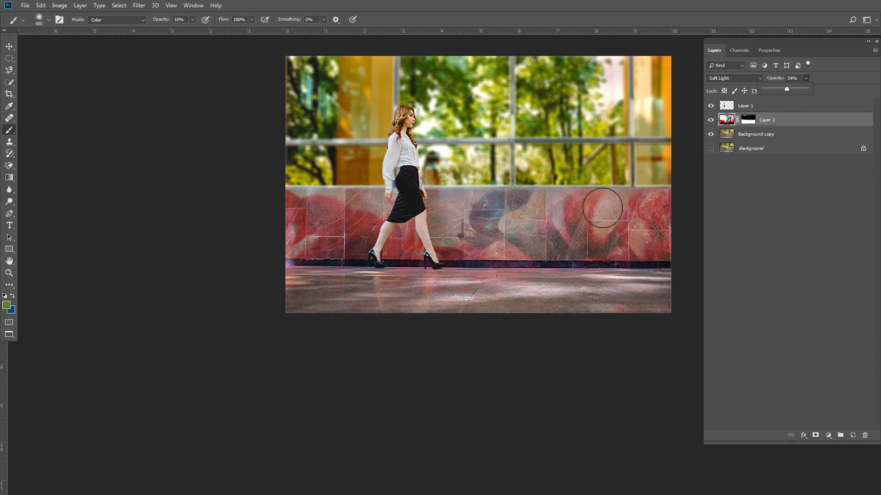
{"action": "key", "text": "space"}
{"action": "left_click_drag", "start_coordinate": [532, 173], "coordinate": [468, 195]}
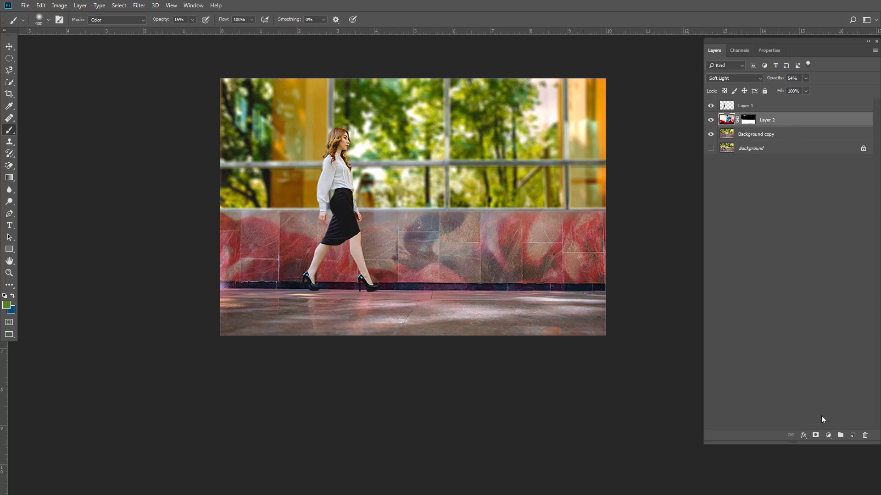
Add a Curves adjustment with the black point at input 27, white output at 231, and a midtone point at input 126, output 125.
{"action": "left_click", "coordinate": [828, 435]}
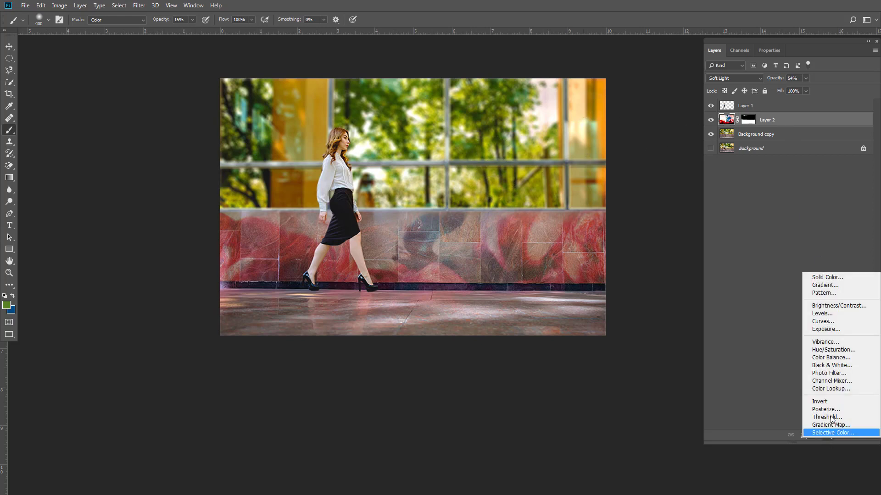
{"action": "left_click", "coordinate": [823, 322]}
{"action": "left_click_drag", "start_coordinate": [738, 224], "coordinate": [750, 226]}
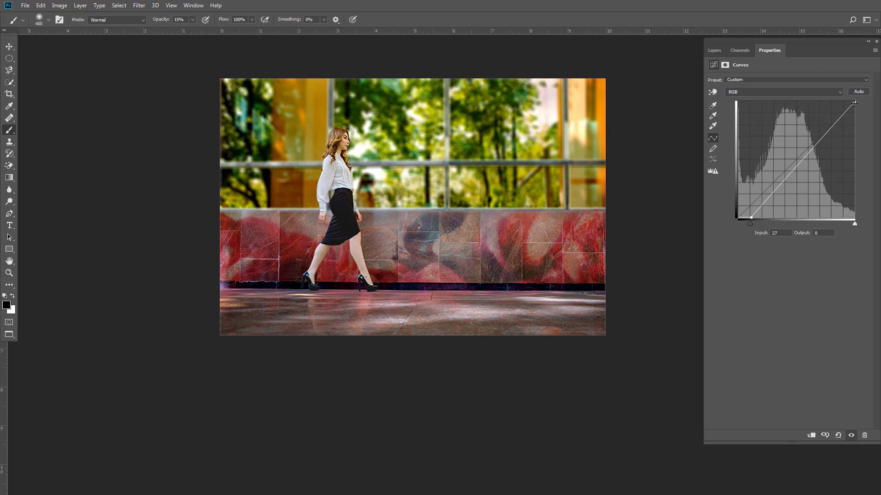
{"action": "left_click_drag", "start_coordinate": [854, 102], "coordinate": [854, 112]}
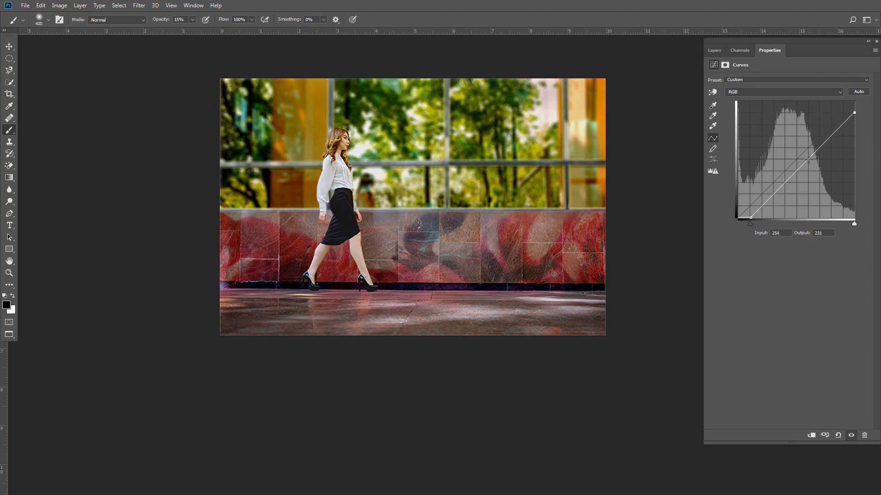
{"action": "left_click_drag", "start_coordinate": [809, 159], "coordinate": [796, 160]}
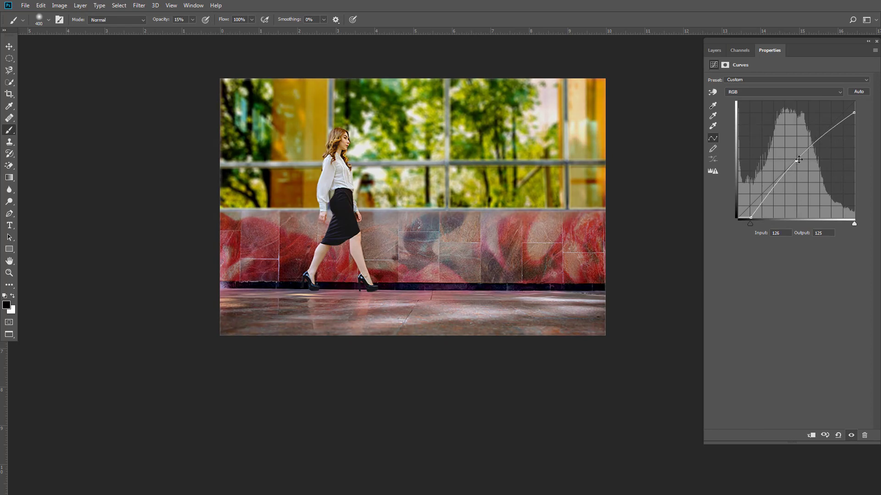
Add a midtone point at input 120, output 126 to the Curves adjustment's Red channel, and slightly lift the Blue channel's midtones.
{"action": "left_click", "coordinate": [760, 94]}
{"action": "left_click", "coordinate": [742, 105]}
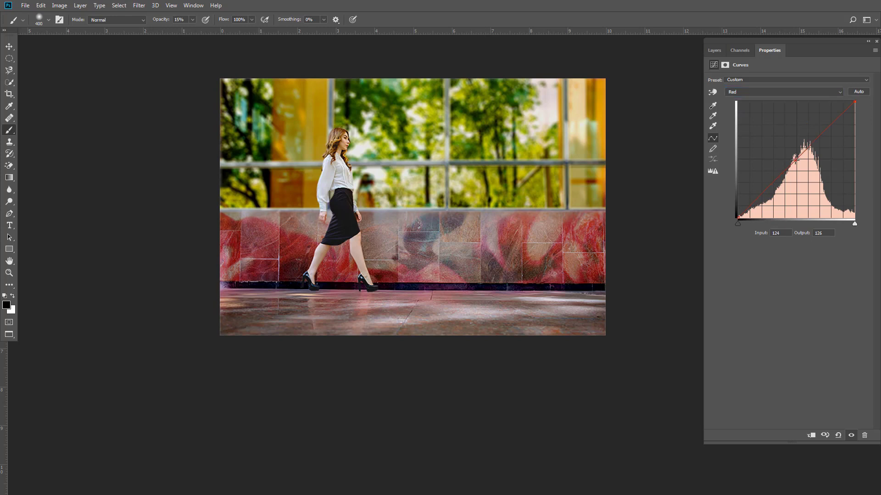
{"action": "left_click_drag", "start_coordinate": [795, 160], "coordinate": [794, 160]}
{"action": "left_click", "coordinate": [785, 91]}
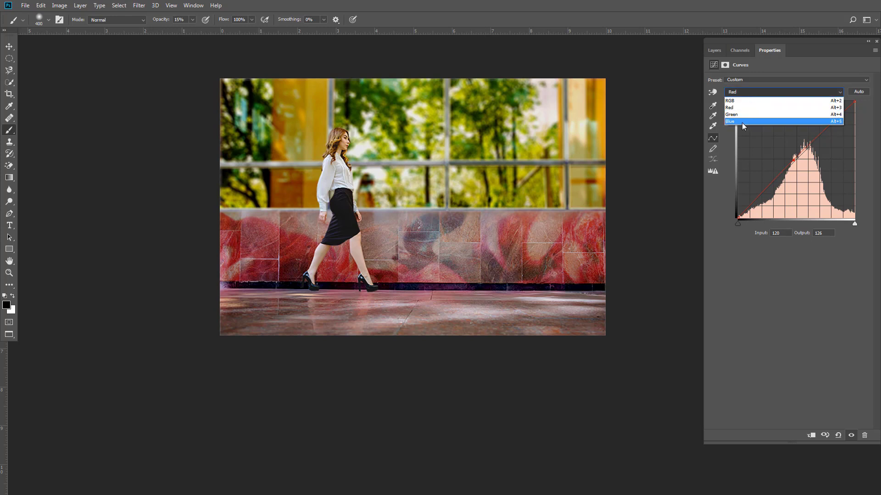
{"action": "left_click", "coordinate": [742, 123]}
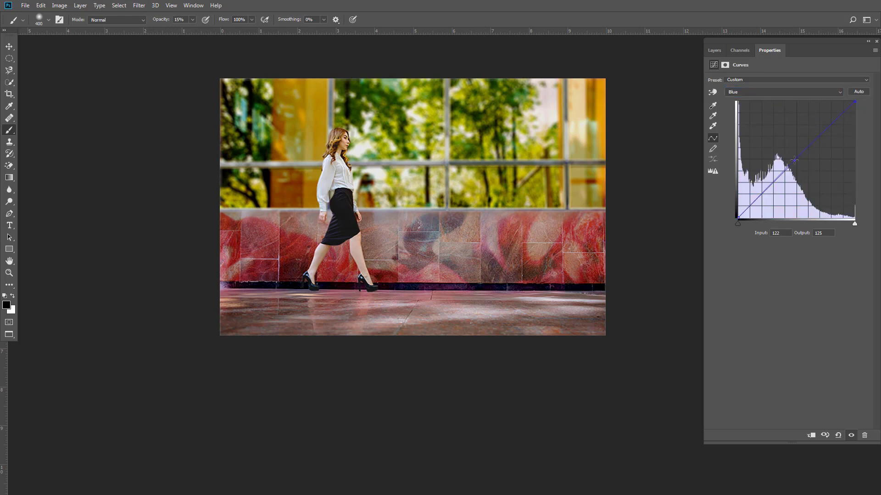
{"action": "left_click_drag", "start_coordinate": [794, 160], "coordinate": [792, 158]}
{"action": "left_click", "coordinate": [714, 50]}
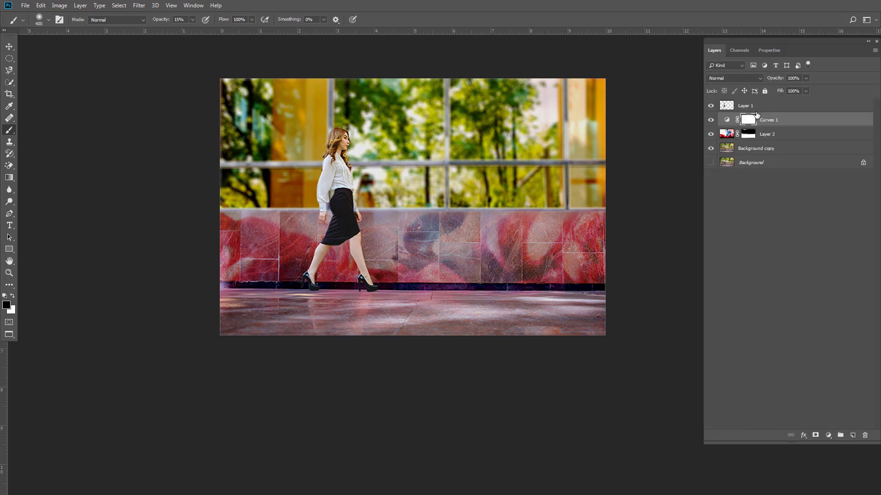
Compare the image with and without the Curves adjustment, and lower the adjustment layer's opacity to 62%.
{"action": "left_click", "coordinate": [711, 120]}
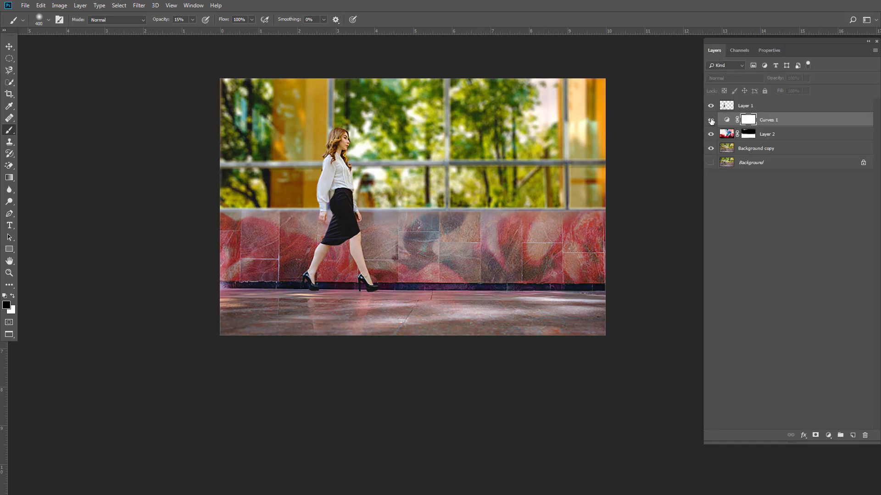
{"action": "left_click", "coordinate": [712, 120]}
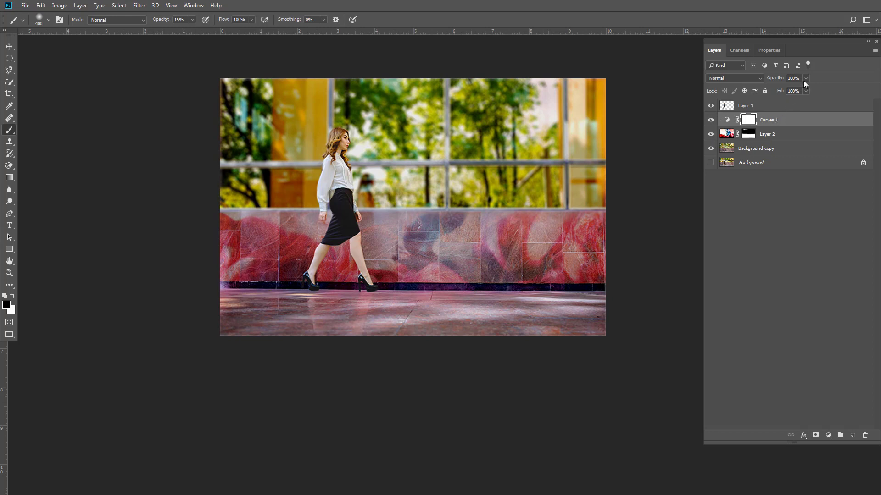
{"action": "left_click_drag", "start_coordinate": [790, 89], "coordinate": [789, 90]}
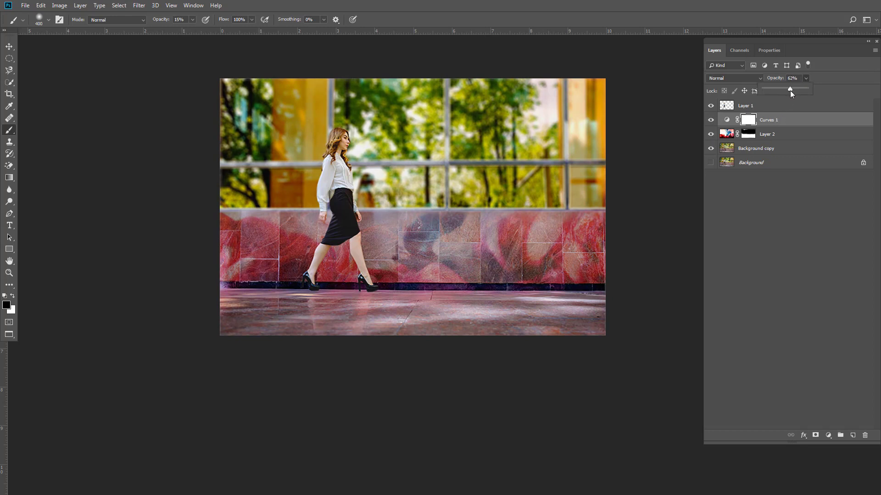
Duplicate the cut-out woman layer, Layer 1, keeping the default copy name.
{"action": "left_click", "coordinate": [753, 108]}
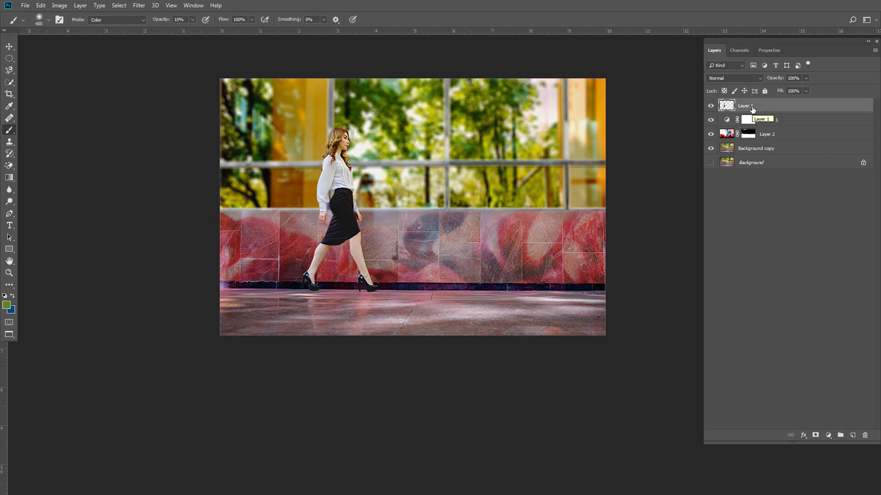
{"action": "right_click", "coordinate": [752, 108]}
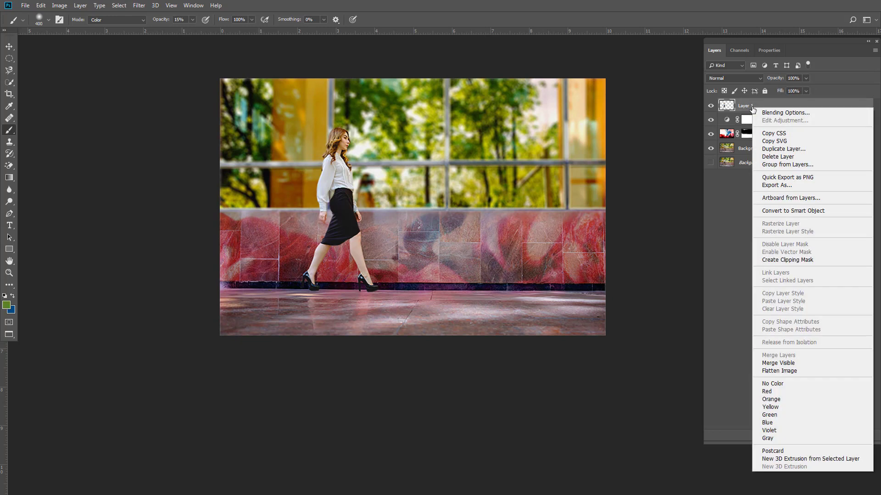
{"action": "left_click", "coordinate": [761, 150]}
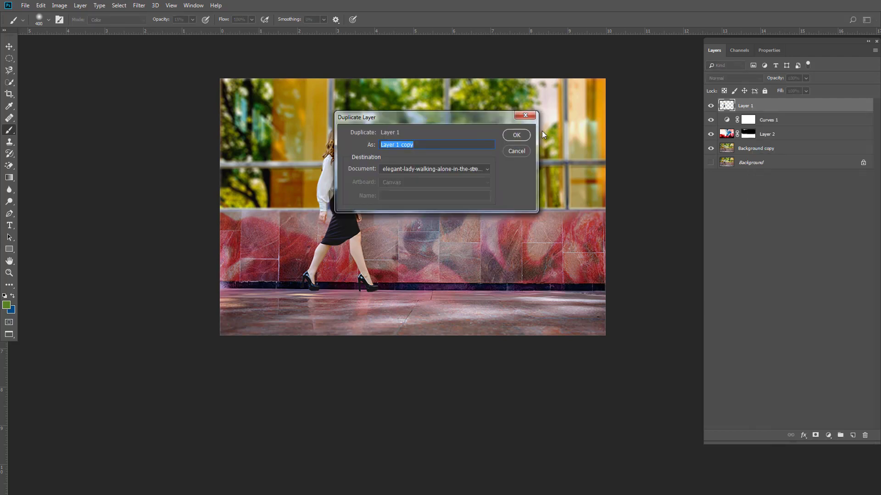
{"action": "left_click", "coordinate": [525, 138]}
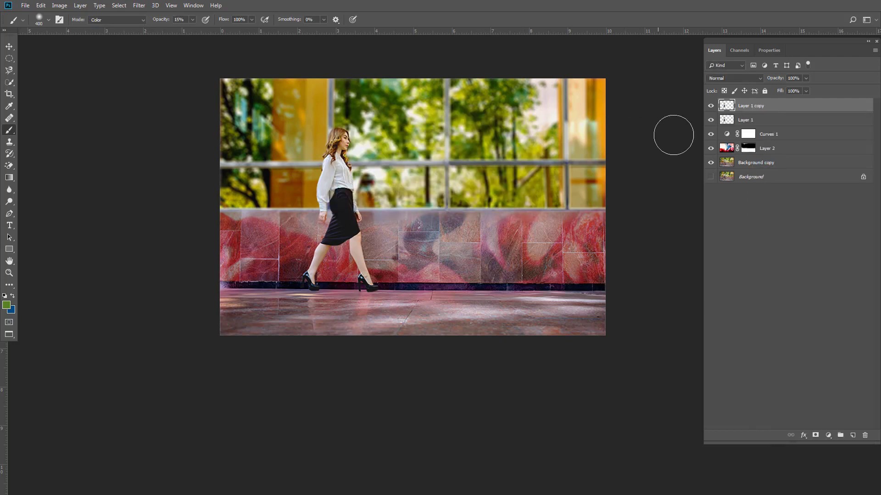
Hide the copy and apply a Gaussian Blur with a radius of 3.8 pixels to the original woman layer.
{"action": "left_click", "coordinate": [733, 122]}
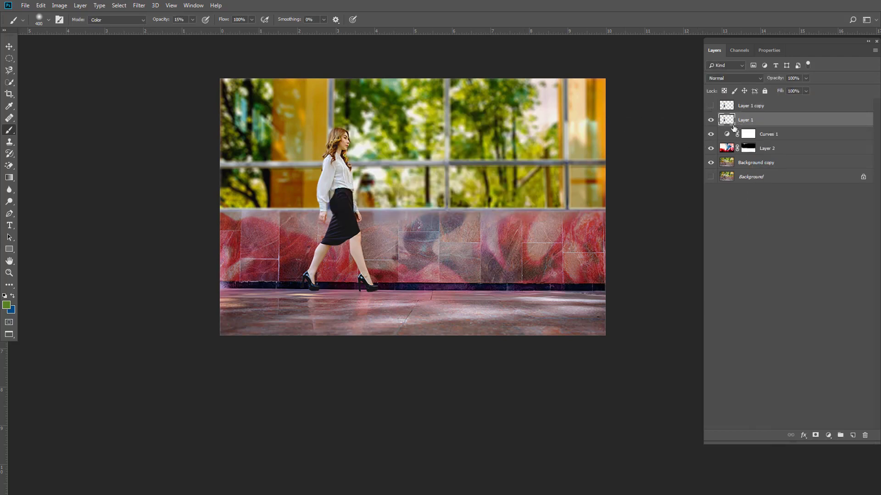
{"action": "left_click", "coordinate": [139, 5]}
{"action": "mouse_move", "coordinate": [146, 112]}
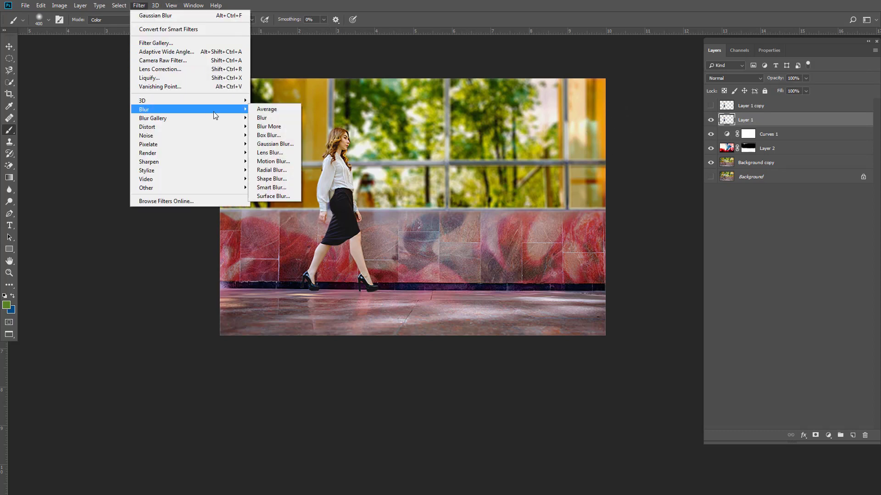
{"action": "left_click", "coordinate": [273, 144]}
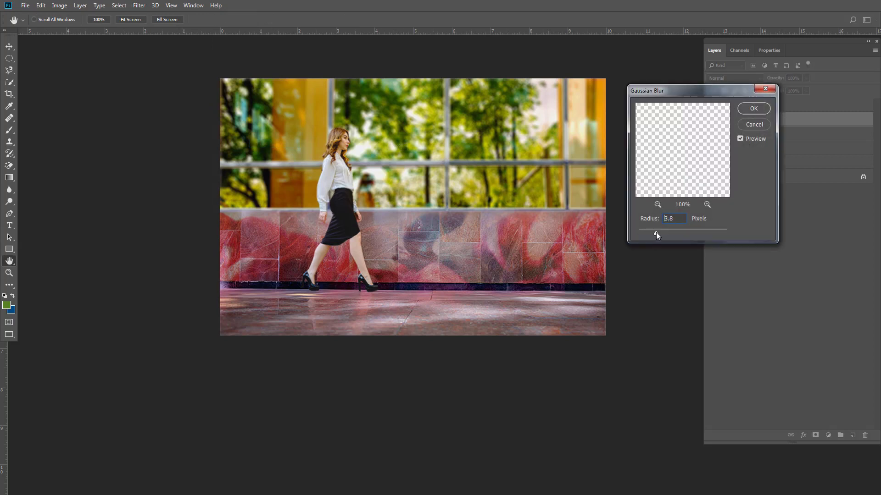
{"action": "left_click", "coordinate": [752, 111]}
{"action": "key", "text": "b"}
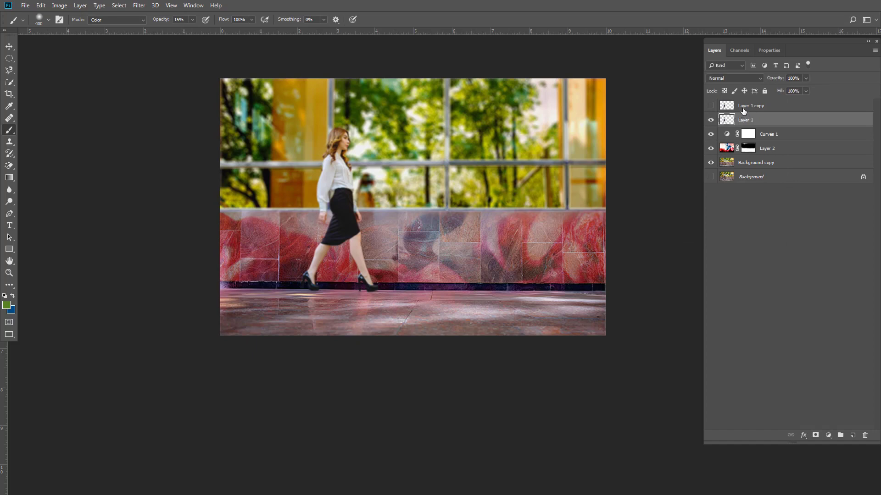
Show the sharp copy of the woman again and compare her edges up close with and without it.
{"action": "left_click", "coordinate": [744, 109]}
{"action": "left_click", "coordinate": [711, 106]}
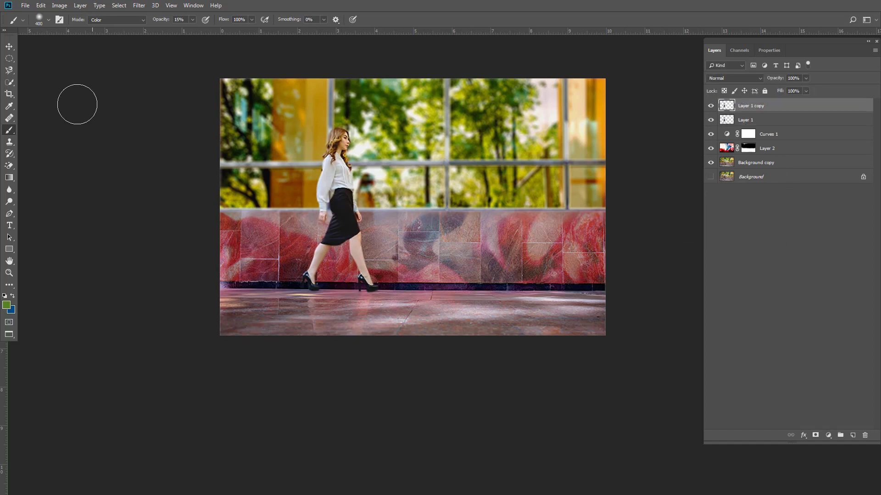
{"action": "left_click", "coordinate": [9, 47]}
{"action": "left_click", "coordinate": [306, 143]}
{"action": "scroll", "coordinate": [313, 141], "scroll_direction": "up", "scroll_amount": 4}
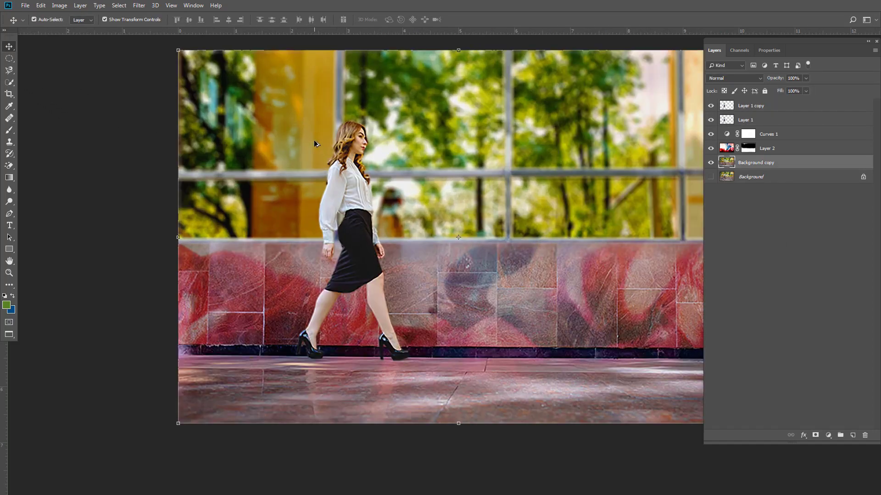
{"action": "scroll", "coordinate": [315, 144], "scroll_direction": "up", "scroll_amount": 3}
{"action": "left_click", "coordinate": [710, 107]}
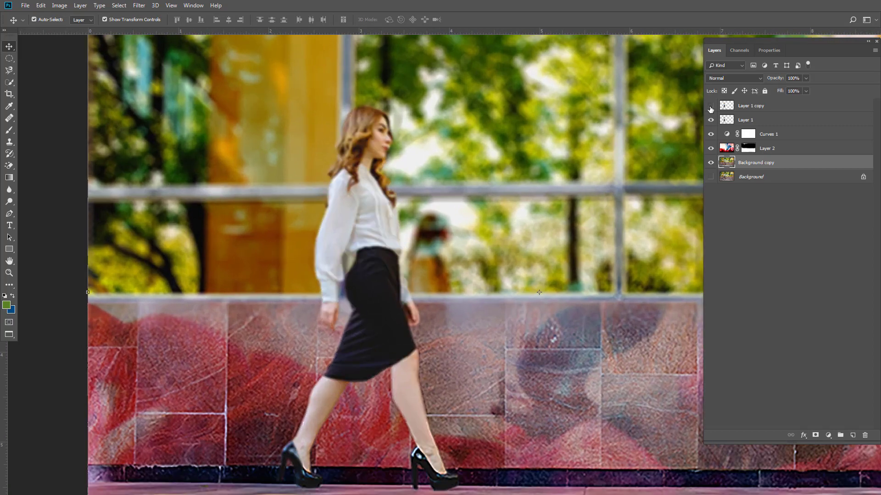
{"action": "left_click", "coordinate": [711, 107]}
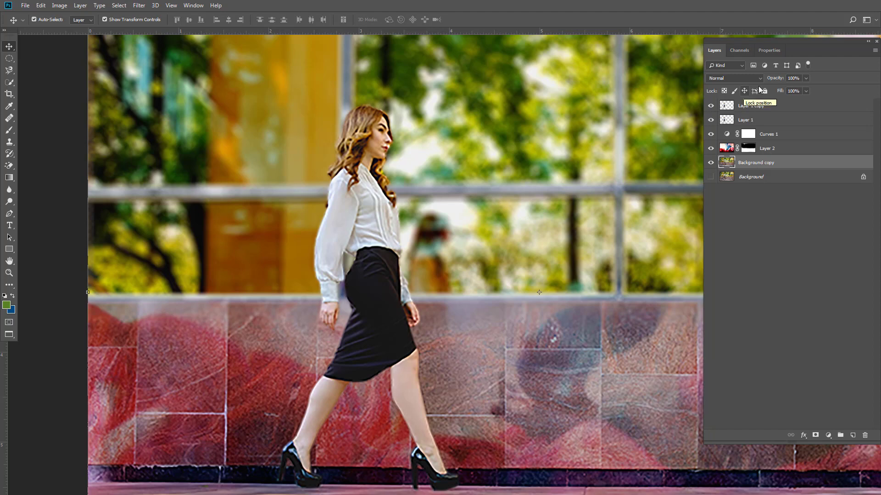
Lower the opacity of the blurred woman layer, Layer 1, to 59%.
{"action": "left_click", "coordinate": [744, 121]}
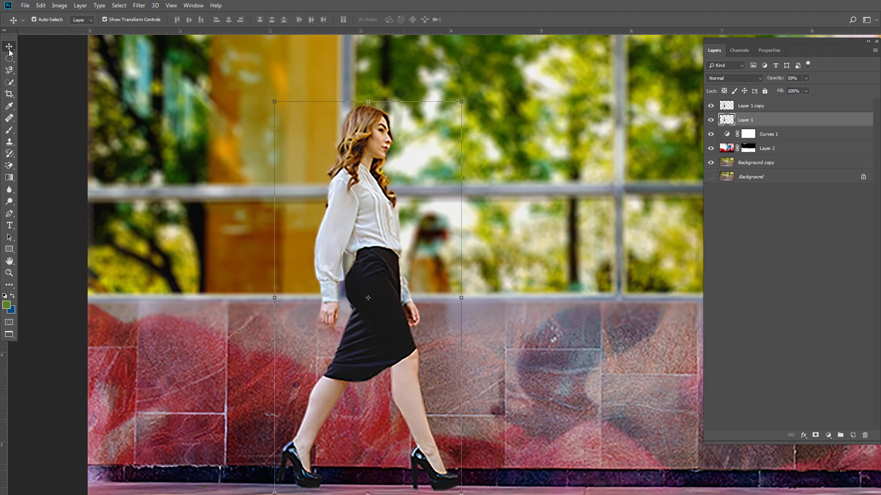
{"action": "left_click", "coordinate": [160, 137]}
{"action": "scroll", "coordinate": [305, 185], "scroll_direction": "down", "scroll_amount": 1}
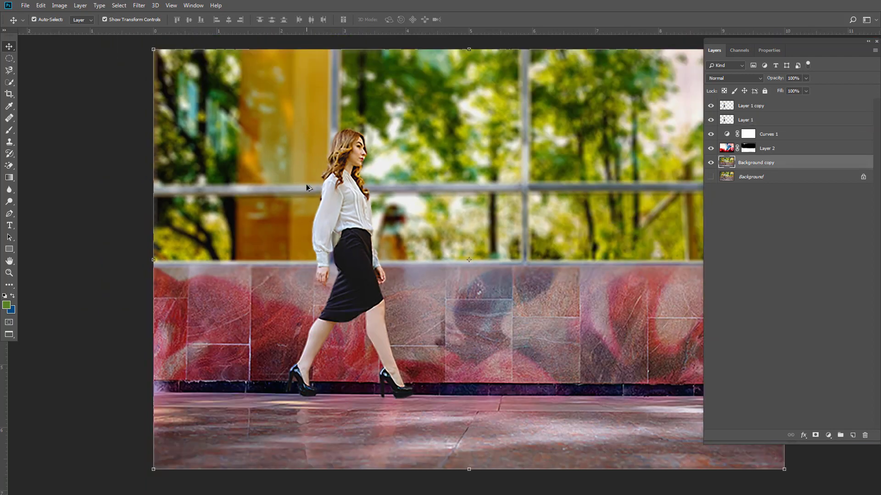
{"action": "scroll", "coordinate": [327, 191], "scroll_direction": "down", "scroll_amount": 1}
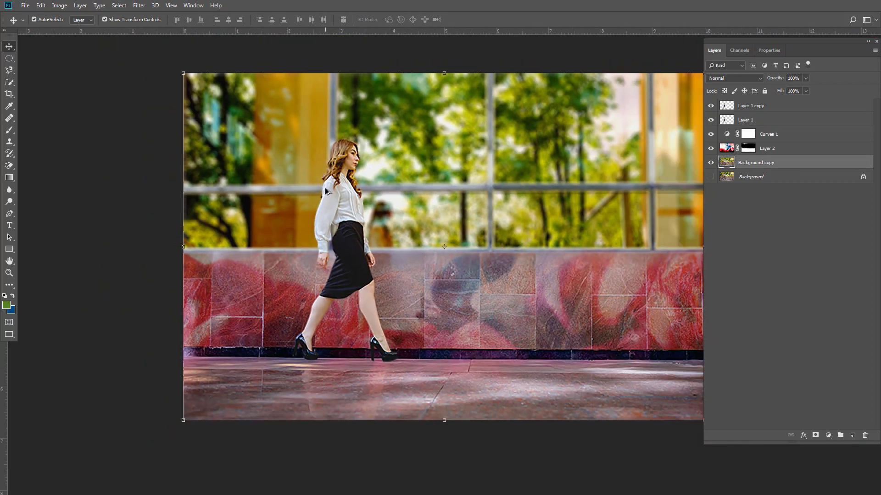
Merge the sharp and blurred woman layers into one layer and duplicate the merged layer.
{"action": "left_click", "coordinate": [754, 105]}
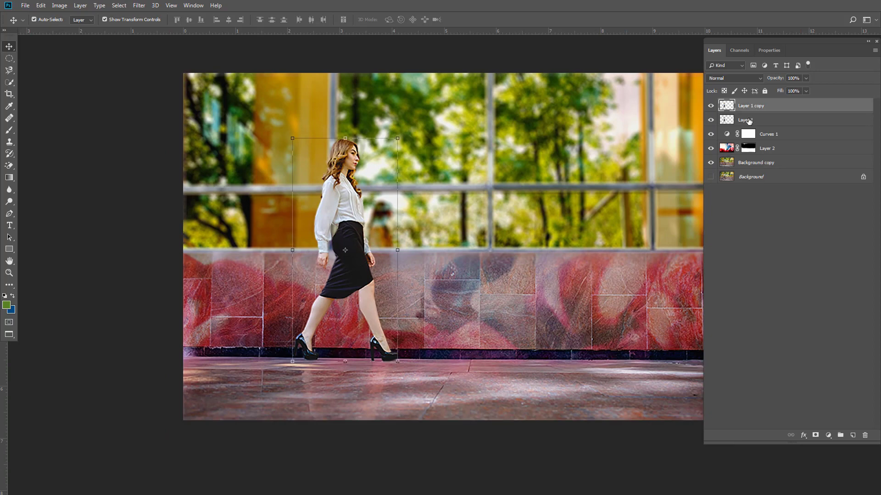
{"action": "left_click", "coordinate": [748, 121], "text": "shift"}
{"action": "key", "text": "ctrl+e"}
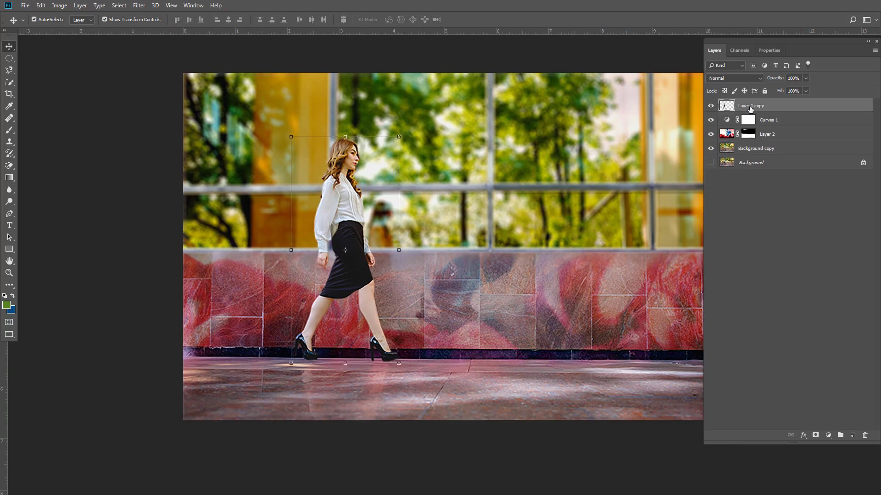
{"action": "right_click", "coordinate": [750, 107]}
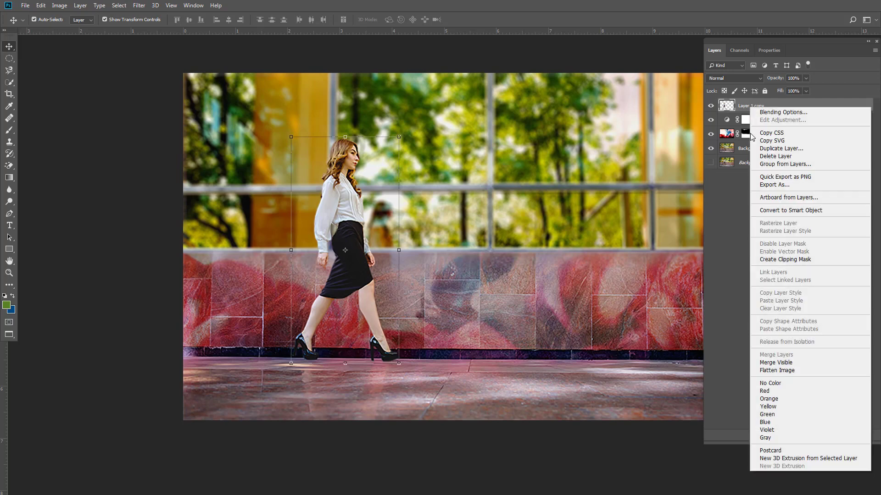
{"action": "left_click", "coordinate": [750, 149]}
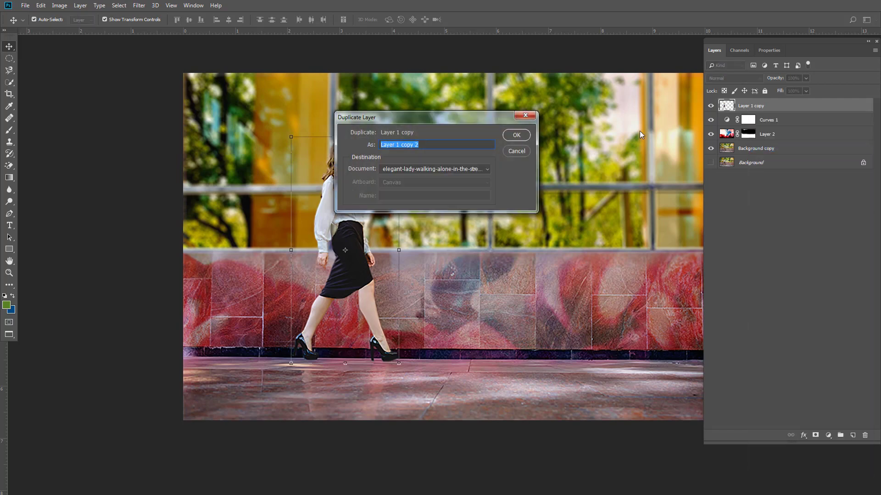
{"action": "left_click", "coordinate": [515, 136]}
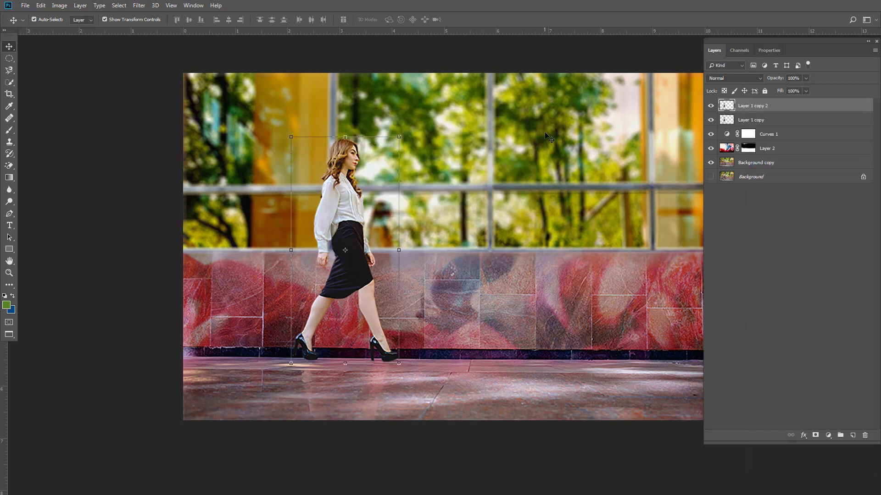
Convert the duplicated woman layer to black and white with the Default preset and set its blend mode to Overlay.
{"action": "left_click", "coordinate": [59, 6]}
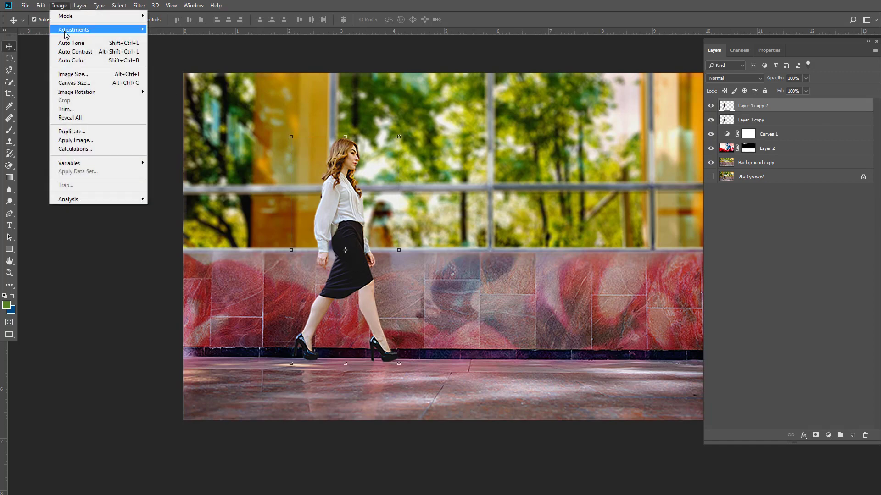
{"action": "mouse_move", "coordinate": [67, 30]}
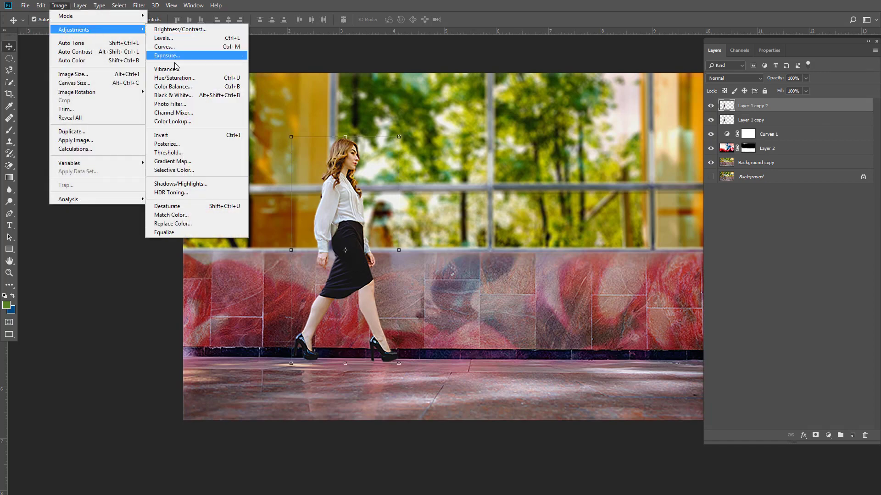
{"action": "left_click", "coordinate": [174, 95]}
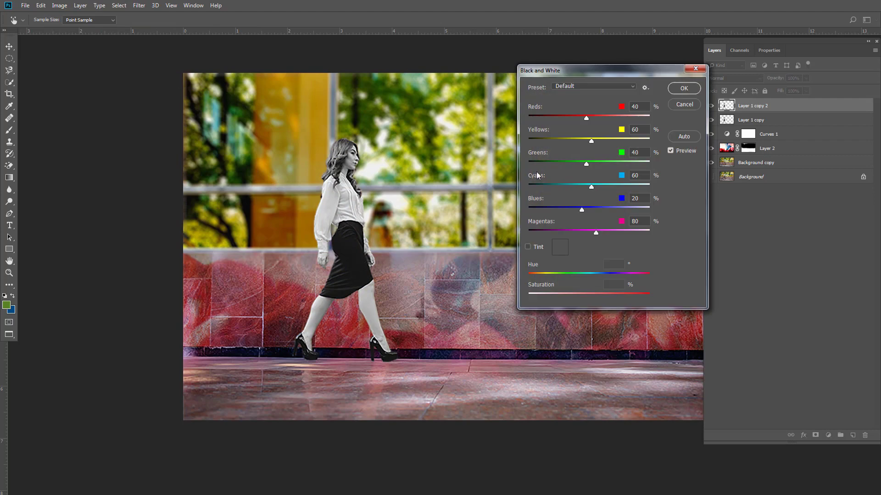
{"action": "left_click", "coordinate": [680, 89]}
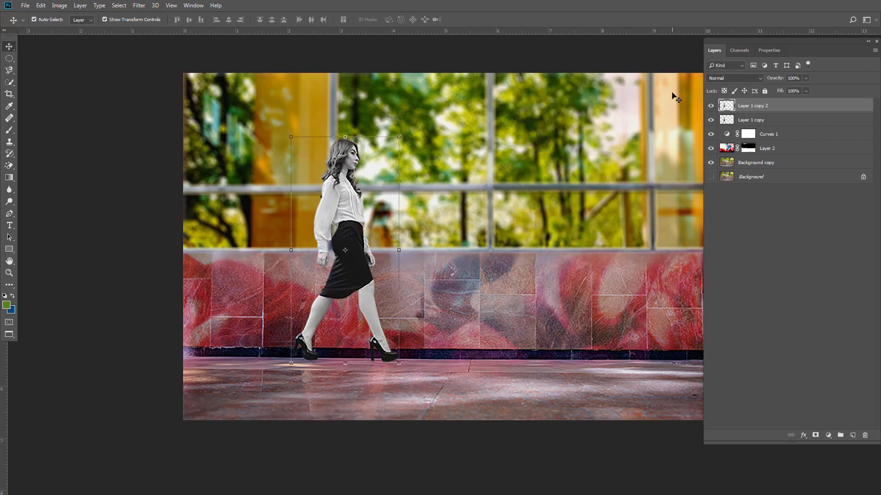
{"action": "left_click", "coordinate": [733, 79]}
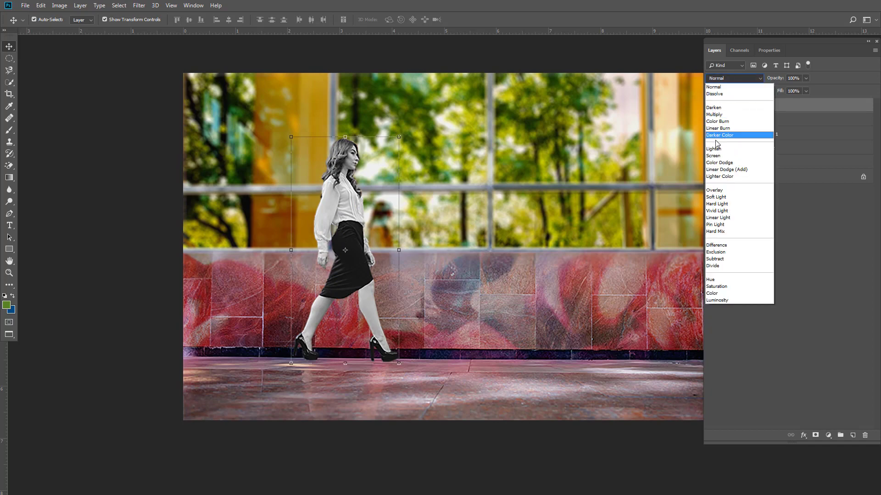
{"action": "left_click", "coordinate": [715, 190]}
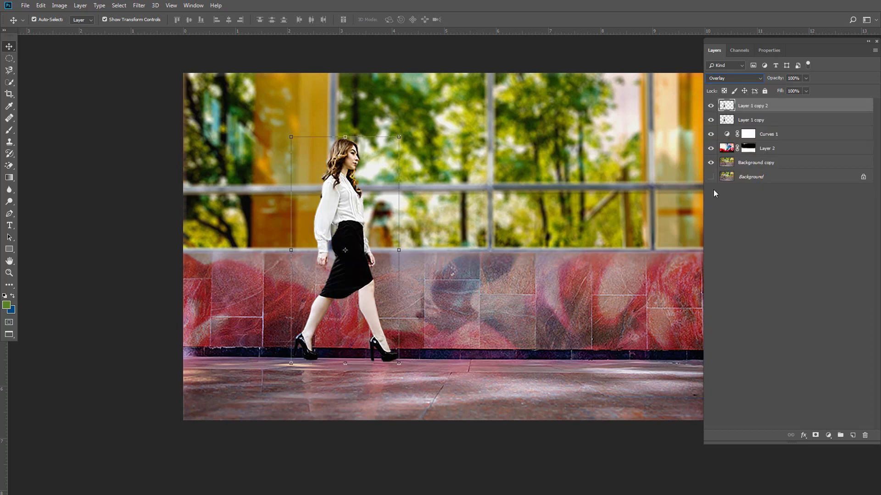
Apply a High Pass filter to the black-and-white Overlay copy of the woman, Layer 1 copy 2.
{"action": "left_click", "coordinate": [139, 6]}
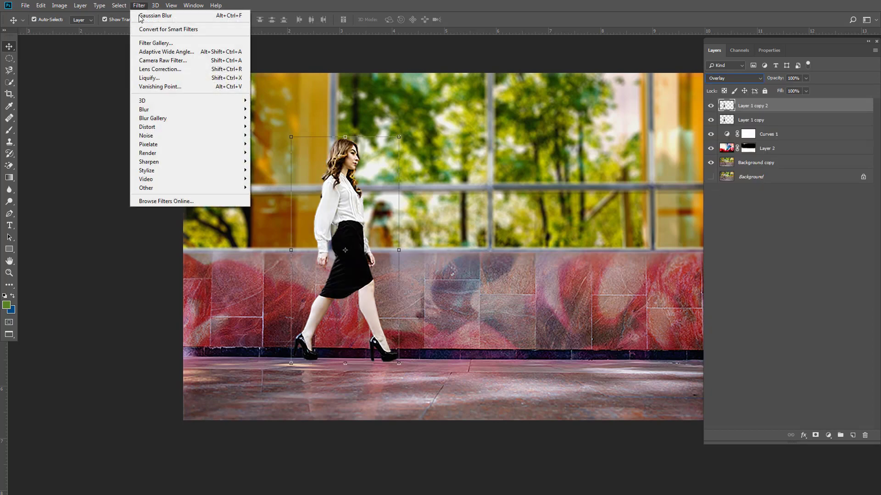
{"action": "mouse_move", "coordinate": [158, 190]}
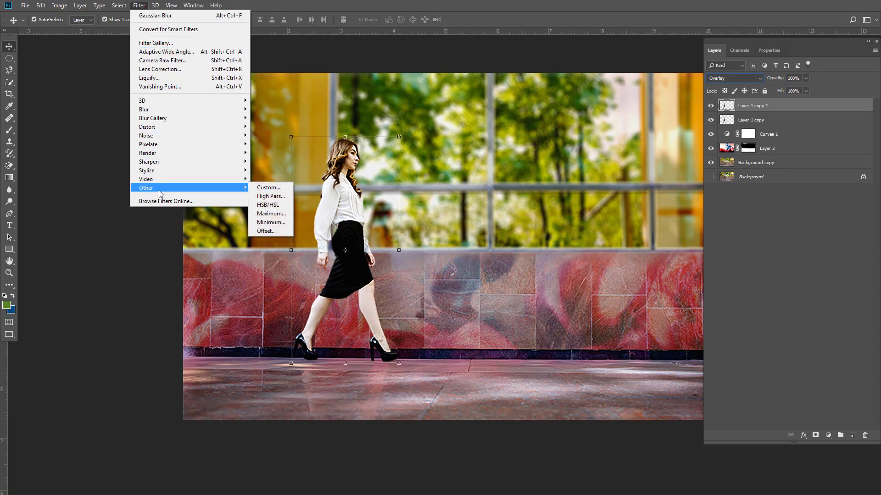
{"action": "left_click", "coordinate": [270, 195]}
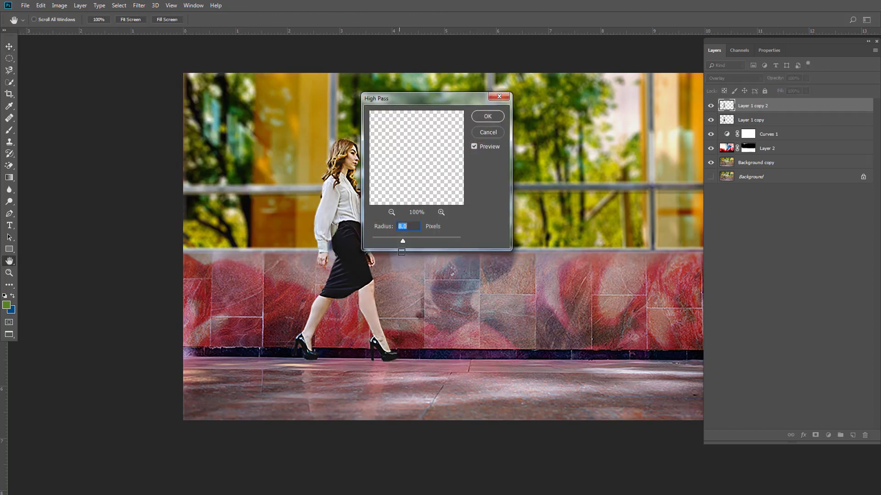
{"action": "left_click_drag", "start_coordinate": [382, 239], "coordinate": [381, 239]}
{"action": "left_click", "coordinate": [482, 118]}
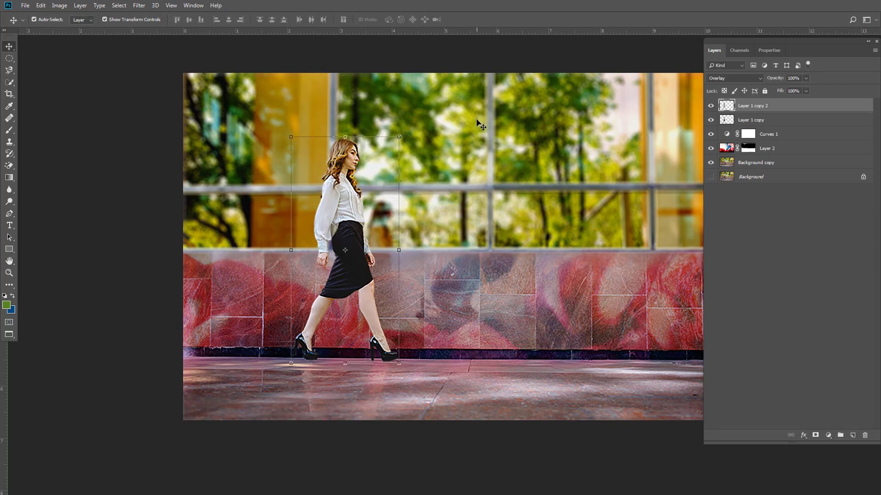
Compare the woman's detail up close and in full view with and without the high-pass layer.
{"action": "left_click", "coordinate": [710, 106]}
{"action": "left_click", "coordinate": [710, 105]}
{"action": "scroll", "coordinate": [415, 150], "scroll_direction": "up", "scroll_amount": 2}
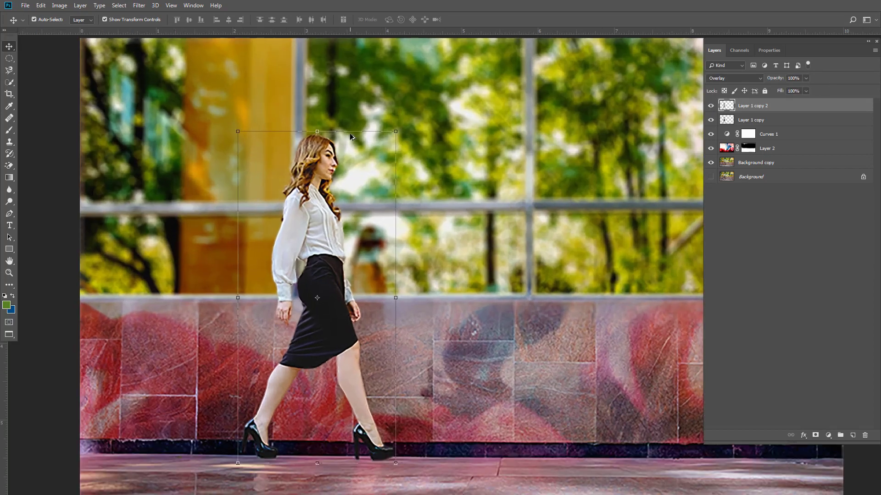
{"action": "scroll", "coordinate": [350, 133], "scroll_direction": "up", "scroll_amount": 2}
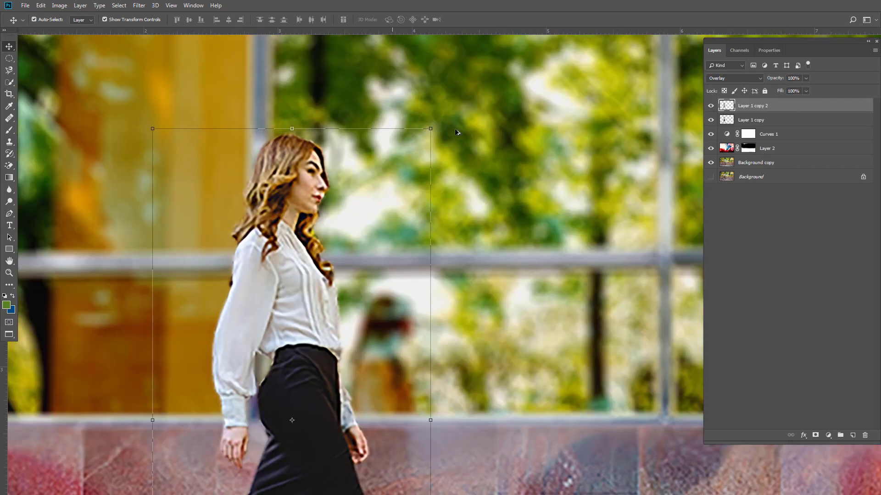
{"action": "left_click", "coordinate": [710, 106]}
{"action": "left_click", "coordinate": [711, 106]}
{"action": "left_click_drag", "start_coordinate": [392, 189], "coordinate": [427, 167]}
{"action": "scroll", "coordinate": [373, 210], "scroll_direction": "down", "scroll_amount": 4}
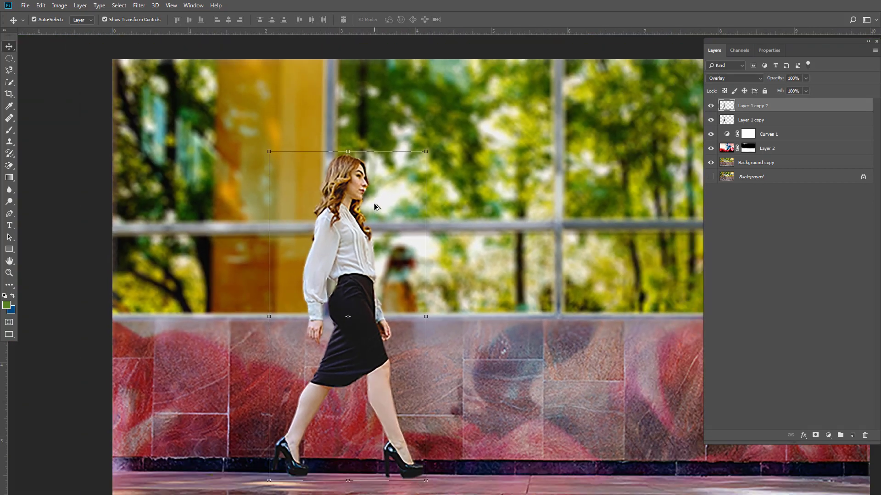
{"action": "scroll", "coordinate": [378, 195], "scroll_direction": "down", "scroll_amount": 2}
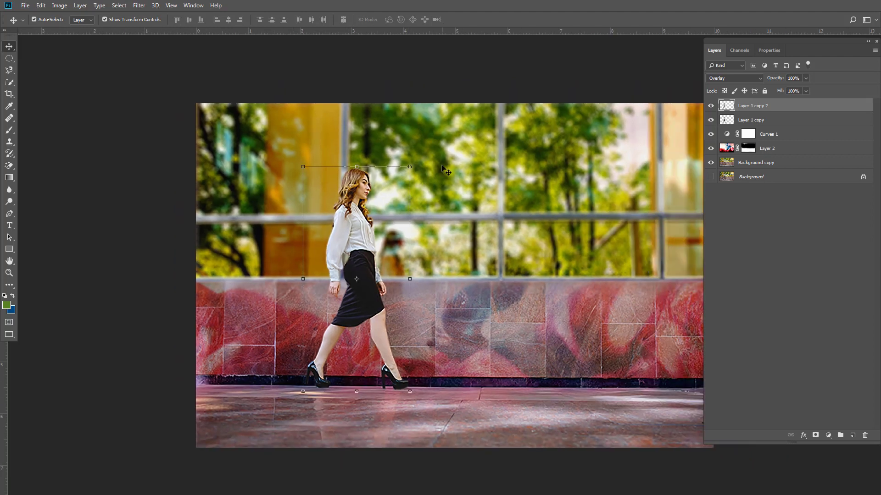
{"action": "scroll", "coordinate": [442, 179], "scroll_direction": "down", "scroll_amount": 1}
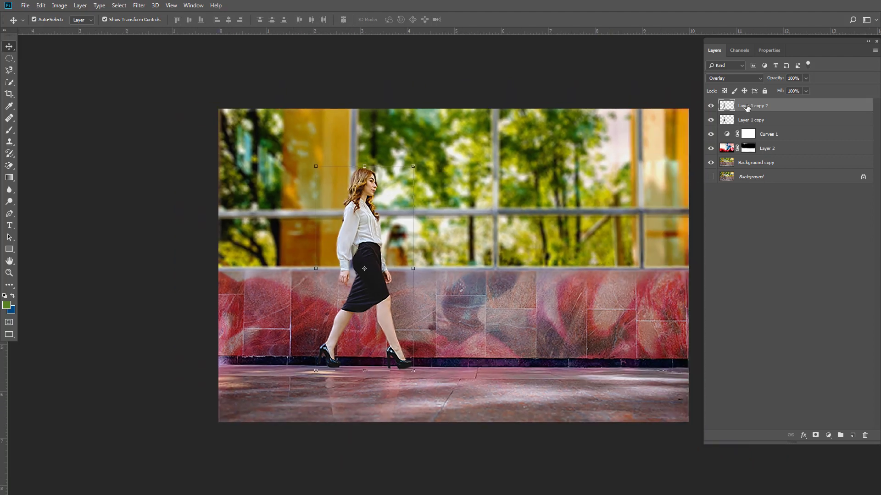
Group the two woman layers, Layer 1 copy 2 and Layer 1 copy, and name the group "subject".
{"action": "left_click", "coordinate": [743, 123], "text": "shift"}
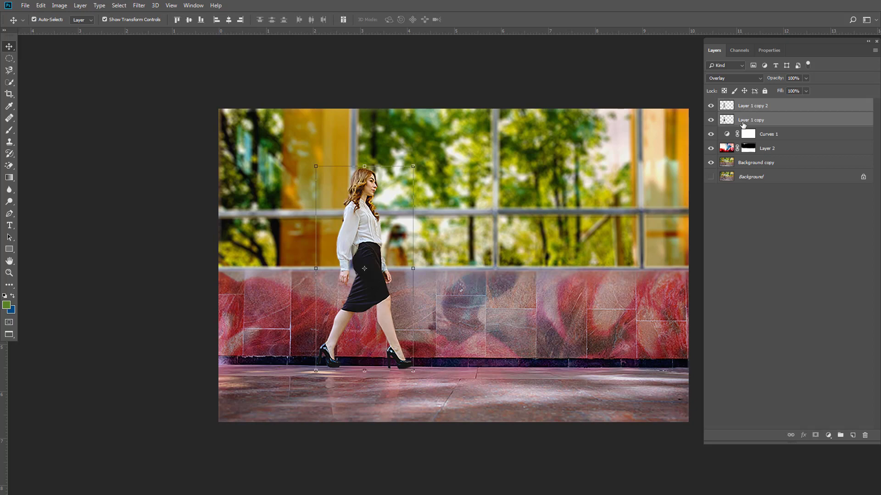
{"action": "key", "text": "ctrl+g"}
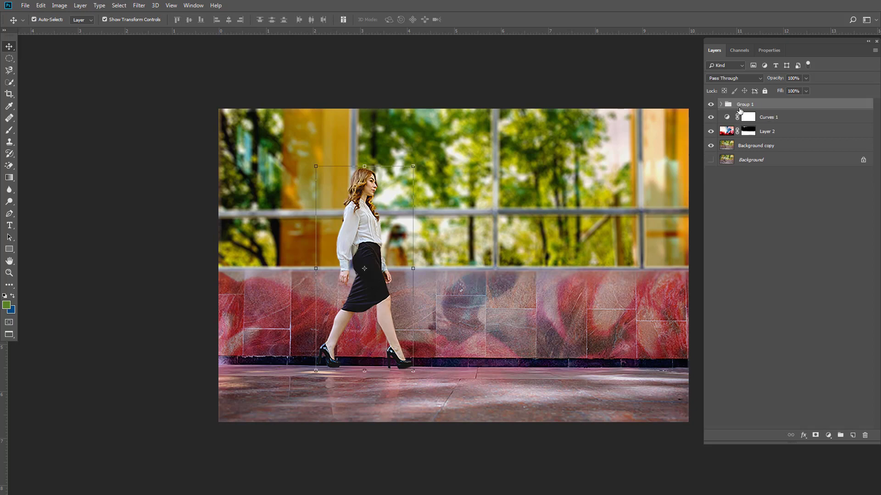
{"action": "double_click", "coordinate": [743, 104]}
{"action": "type", "text": "subject"}
{"action": "key", "text": "Return"}
Group the Background copy, Layer 2 and Curves 1 layers and name the group "bg".
{"action": "left_click", "coordinate": [760, 150]}
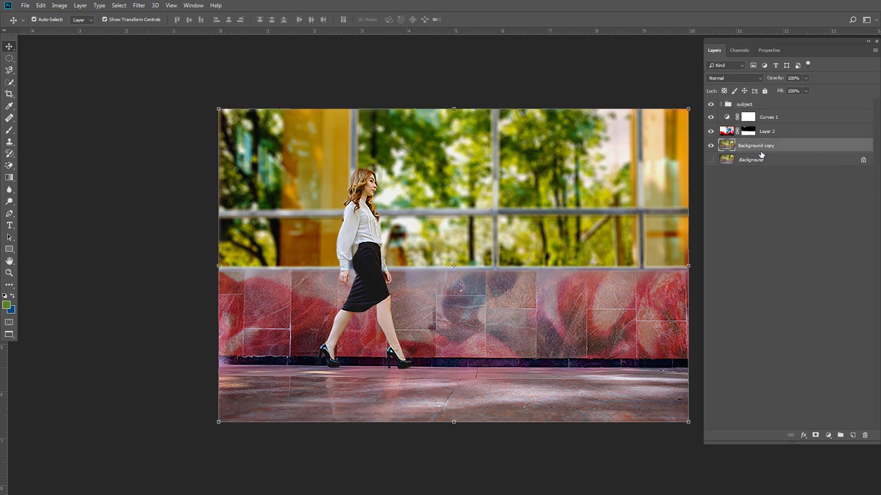
{"action": "left_click", "coordinate": [766, 118], "text": "shift"}
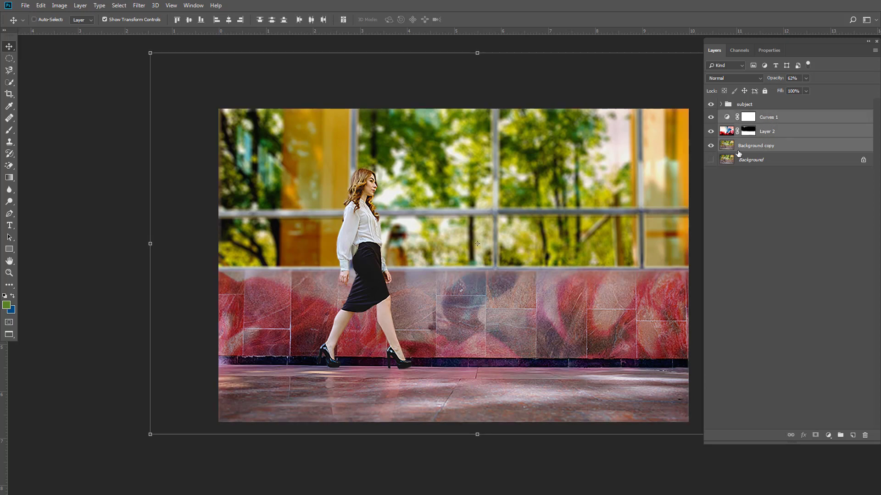
{"action": "key", "text": "ctrl+g"}
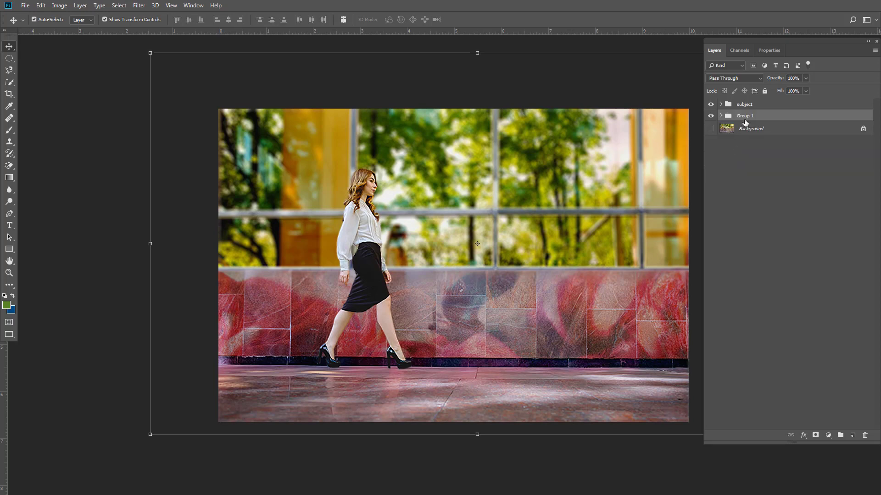
{"action": "double_click", "coordinate": [748, 116]}
{"action": "type", "text": "bg"}
{"action": "key", "text": "Return"}
Add a Black & White adjustment layer above the bg group and set its Reds to 158.
{"action": "left_click", "coordinate": [827, 434]}
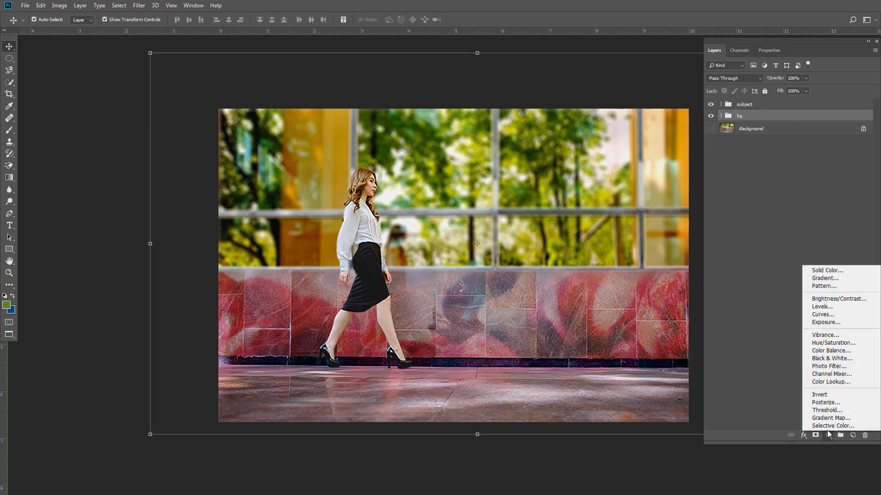
{"action": "left_click", "coordinate": [829, 359]}
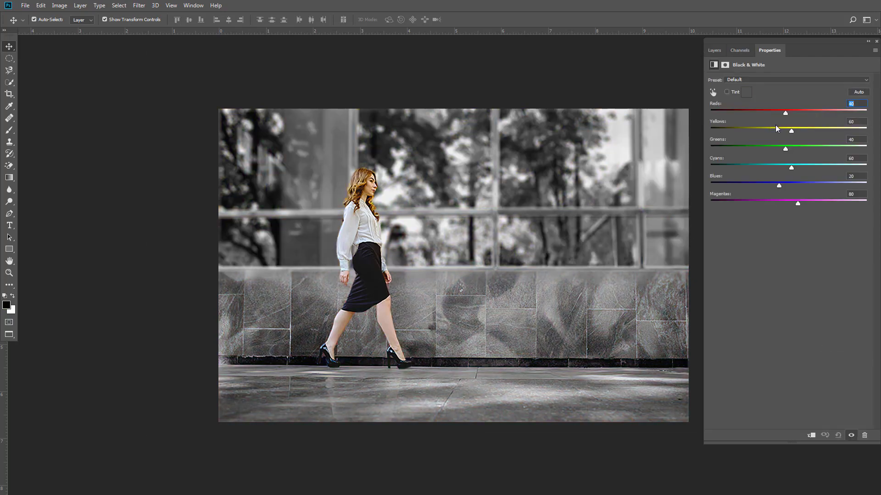
{"action": "left_click_drag", "start_coordinate": [785, 114], "coordinate": [822, 120]}
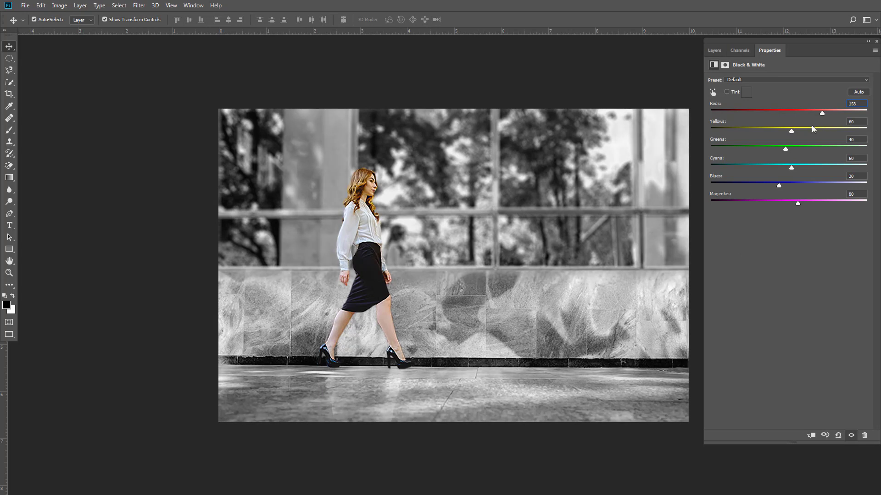
Set the Black & White adjustment's blend mode to Screen and invert its mask to black.
{"action": "left_click", "coordinate": [714, 51]}
{"action": "left_click", "coordinate": [731, 77]}
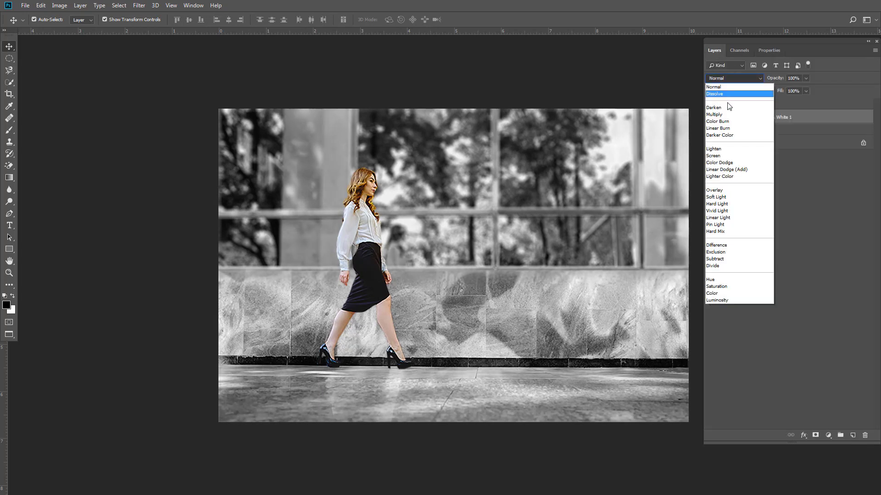
{"action": "left_click", "coordinate": [714, 157]}
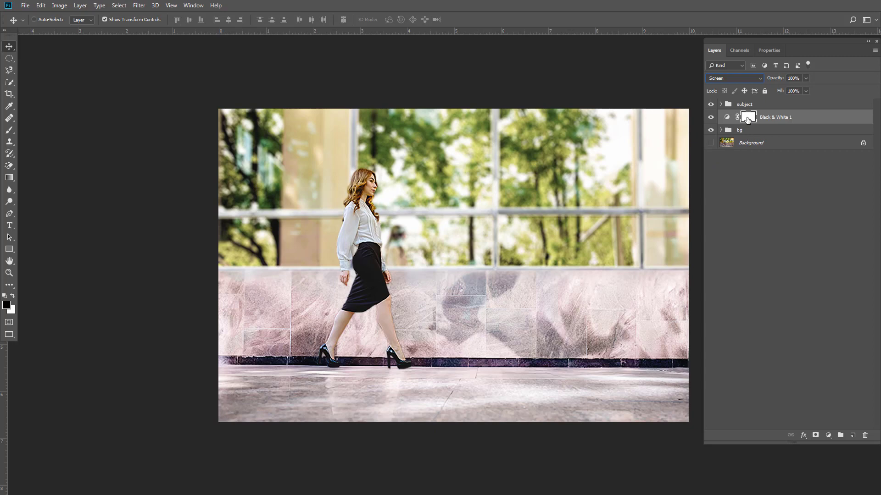
{"action": "key", "text": "ctrl+i"}
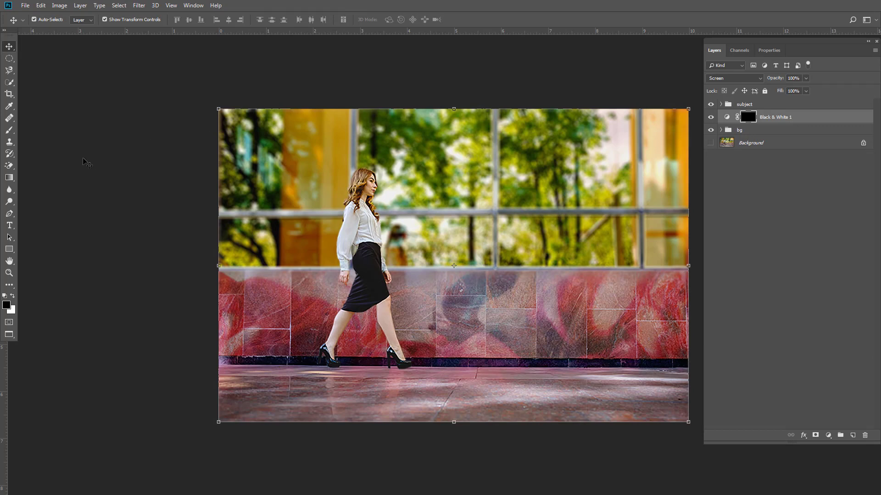
Paint white on the adjustment's mask with a soft 1100 px brush at 15% opacity to brighten the background around the woman.
{"action": "left_click", "coordinate": [9, 129]}
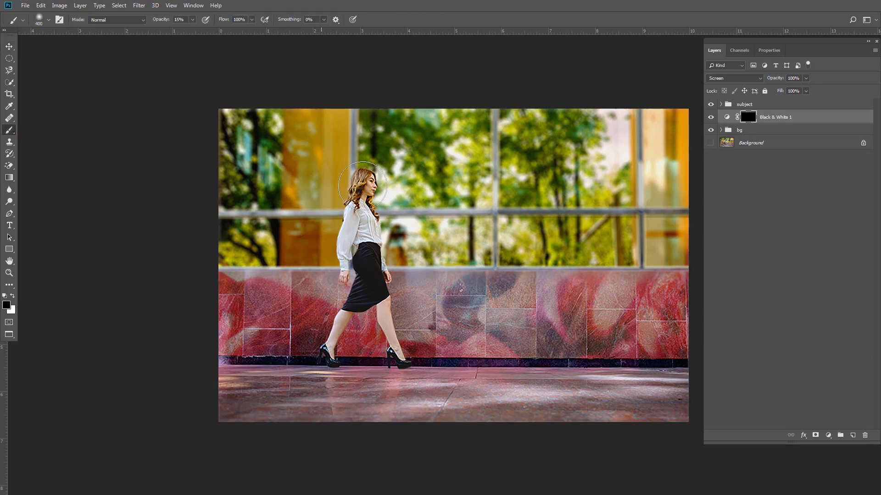
{"action": "key", "text": "bracketright"}
{"action": "key", "text": "bracketright"}
{"action": "key", "text": "bracketright"}
{"action": "key", "text": "bracketright"}
{"action": "key", "text": "bracketright"}
{"action": "key", "text": "bracketright"}
{"action": "key", "text": "x"}
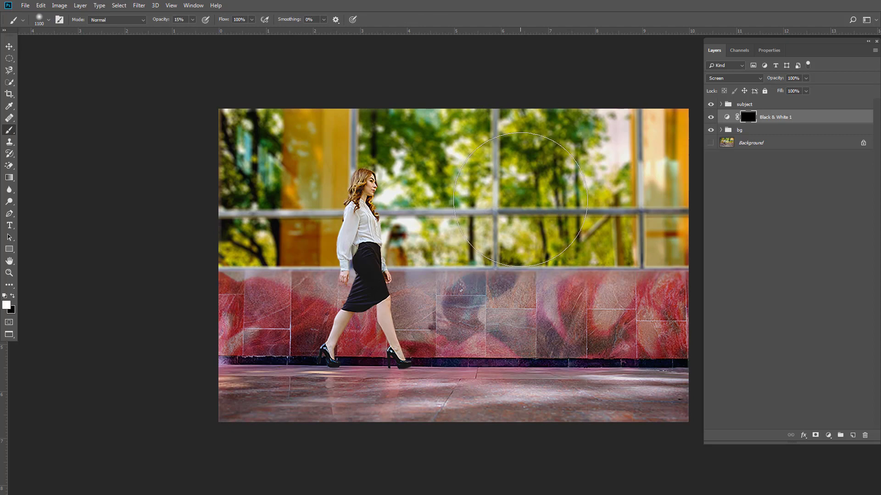
{"action": "mouse_move", "coordinate": [626, 161]}
{"action": "left_mouse_down"}
{"action": "mouse_move", "coordinate": [614, 179]}
{"action": "mouse_move", "coordinate": [523, 183]}
{"action": "mouse_move", "coordinate": [298, 122]}
{"action": "mouse_move", "coordinate": [315, 147]}
{"action": "mouse_move", "coordinate": [317, 121]}
{"action": "left_mouse_up"}
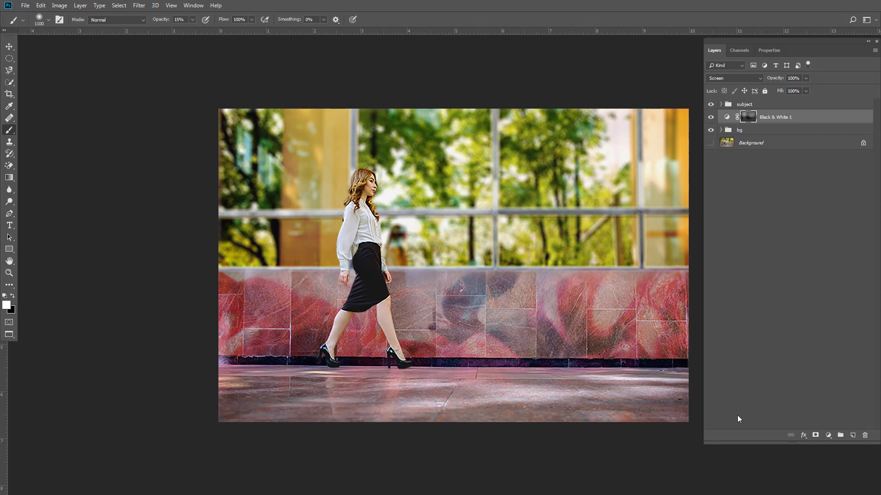
Lower the Black & White adjustment layer's opacity to 39% and compare the image with and without it.
{"action": "scroll", "coordinate": [569, 314], "scroll_direction": "down", "scroll_amount": 1}
{"action": "scroll", "coordinate": [568, 315], "scroll_direction": "up", "scroll_amount": 1}
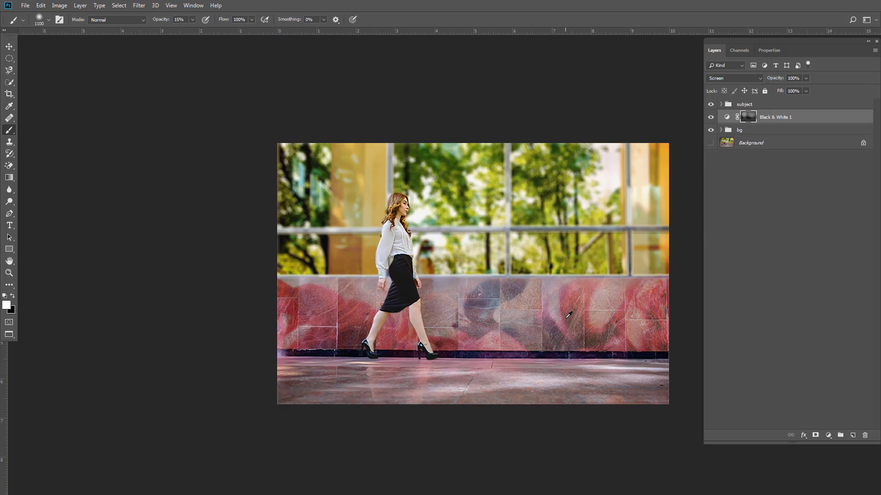
{"action": "scroll", "coordinate": [569, 315], "scroll_direction": "down", "scroll_amount": 1}
{"action": "scroll", "coordinate": [569, 315], "scroll_direction": "up", "scroll_amount": 2}
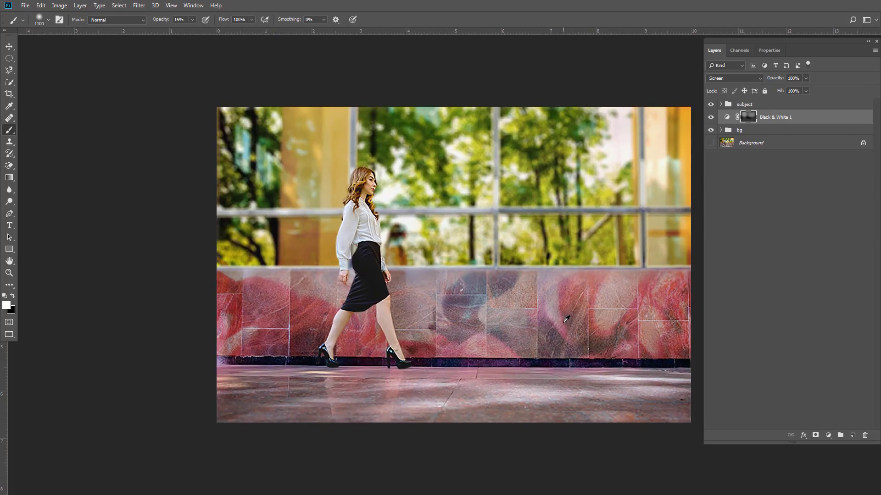
{"action": "scroll", "coordinate": [566, 318], "scroll_direction": "down", "scroll_amount": 2}
{"action": "scroll", "coordinate": [513, 335], "scroll_direction": "up", "scroll_amount": 1}
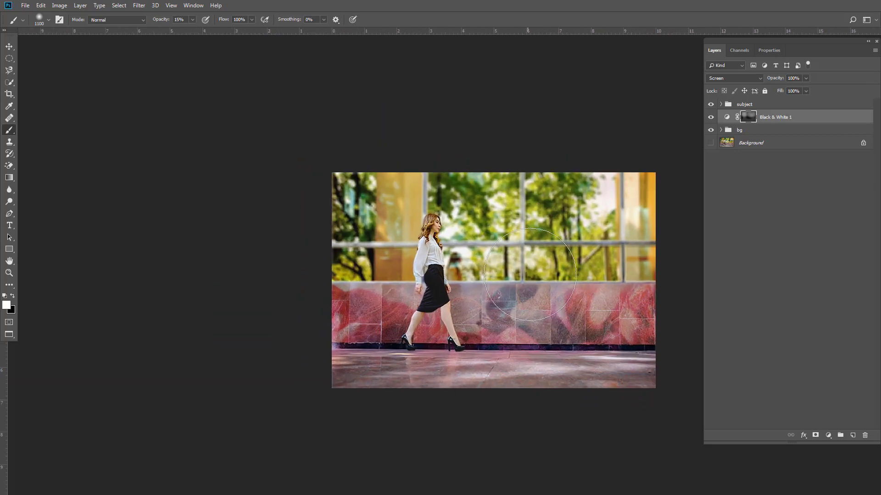
{"action": "scroll", "coordinate": [507, 261], "scroll_direction": "down", "scroll_amount": 1}
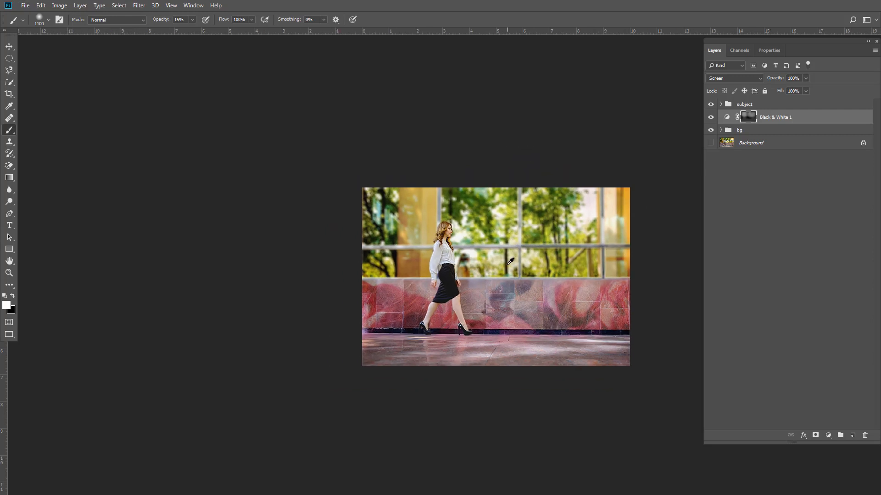
{"action": "scroll", "coordinate": [505, 283], "scroll_direction": "down", "scroll_amount": 1}
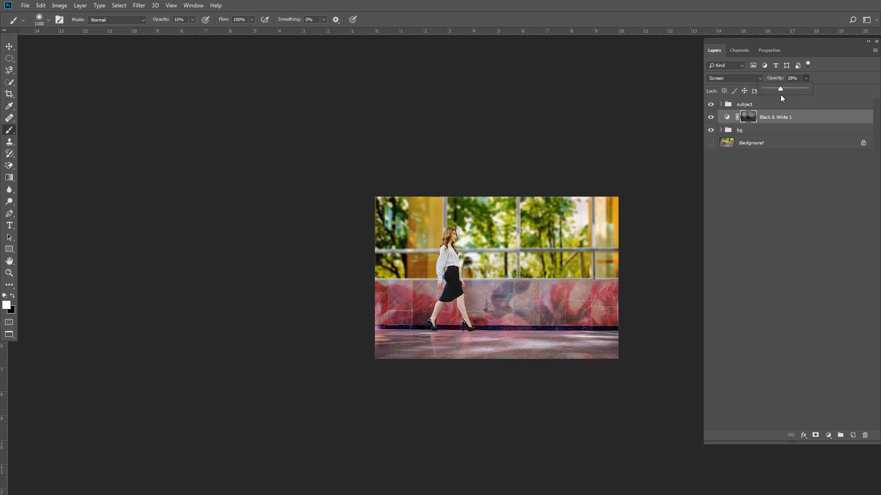
{"action": "left_click", "coordinate": [709, 119]}
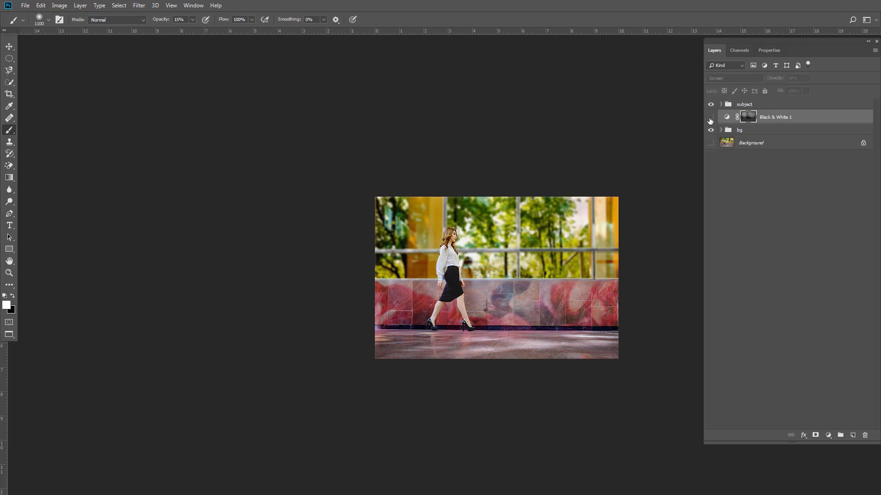
{"action": "left_click", "coordinate": [710, 119]}
Paint white on the adjustment's mask over parts of the wall with a 175 px brush at 15% opacity.
{"action": "scroll", "coordinate": [546, 206], "scroll_direction": "up", "scroll_amount": 4}
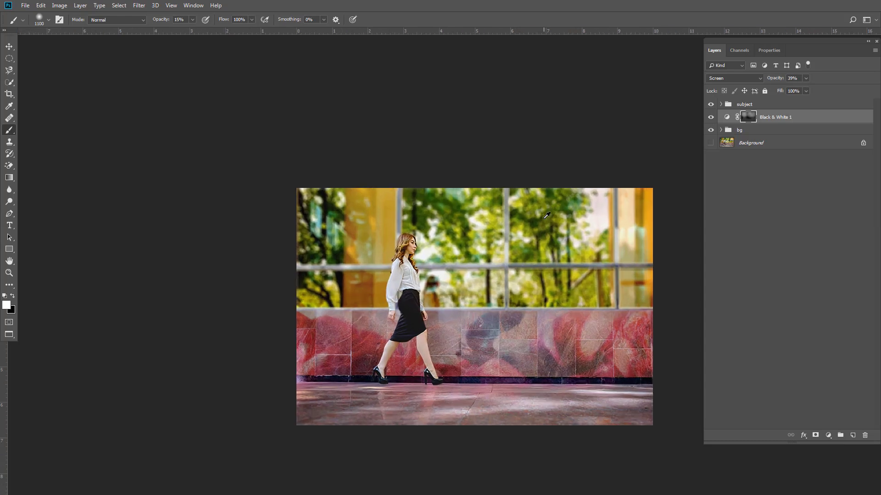
{"action": "left_click_drag", "start_coordinate": [522, 320], "coordinate": [523, 271]}
{"action": "scroll", "coordinate": [526, 268], "scroll_direction": "up", "scroll_amount": 2}
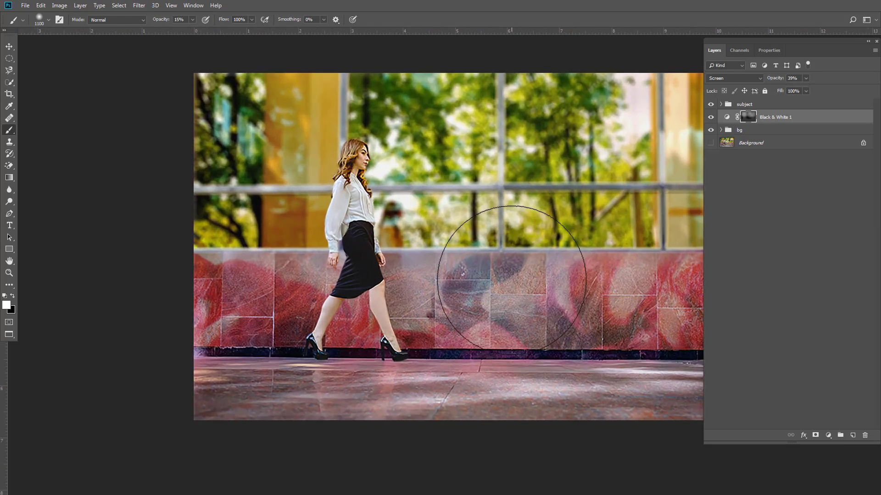
{"action": "key", "text": "bracketleft"}
{"action": "key", "text": "bracketleft"}
{"action": "key", "text": "bracketleft"}
{"action": "key", "text": "bracketleft"}
{"action": "key", "text": "bracketleft"}
{"action": "key", "text": "bracketleft"}
{"action": "key", "text": "bracketleft"}
{"action": "key", "text": "bracketleft"}
{"action": "key", "text": "bracketleft"}
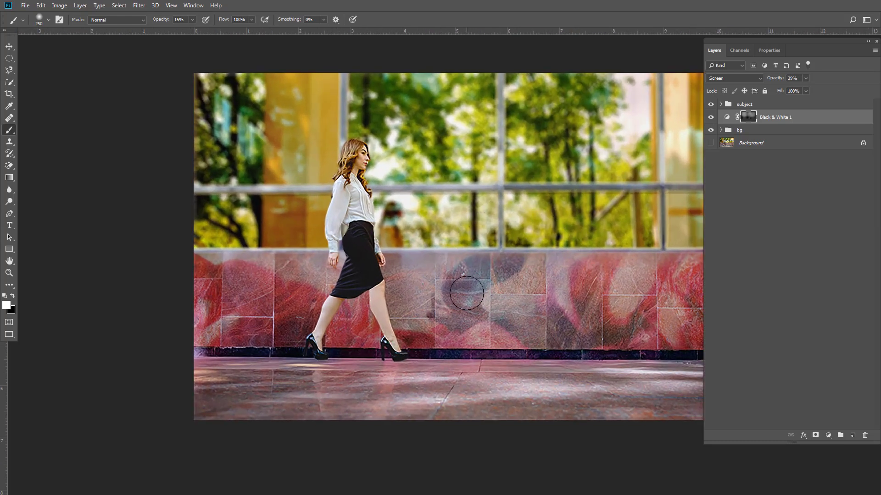
{"action": "key", "text": "bracketleft"}
{"action": "key", "text": "bracketleft"}
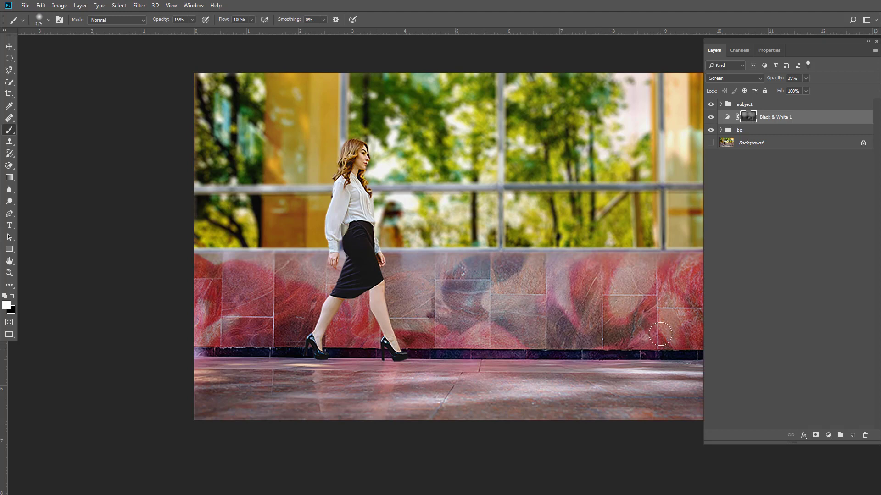
{"action": "left_click", "coordinate": [13, 296]}
{"action": "scroll", "coordinate": [528, 291], "scroll_direction": "down", "scroll_amount": 4}
{"action": "left_click_drag", "start_coordinate": [488, 260], "coordinate": [489, 254]}
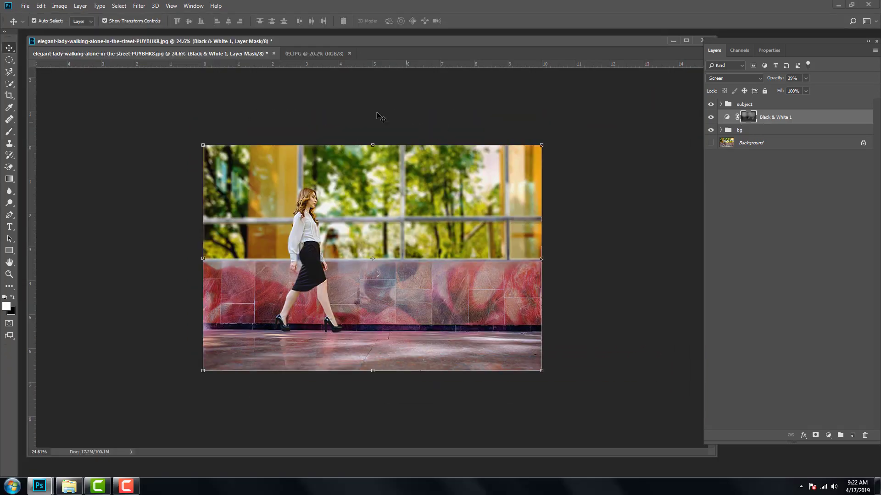
Copy the 09.JPG bokeh lights image into the street composite as a layer directly beneath the subject group.
{"action": "left_click", "coordinate": [327, 54]}
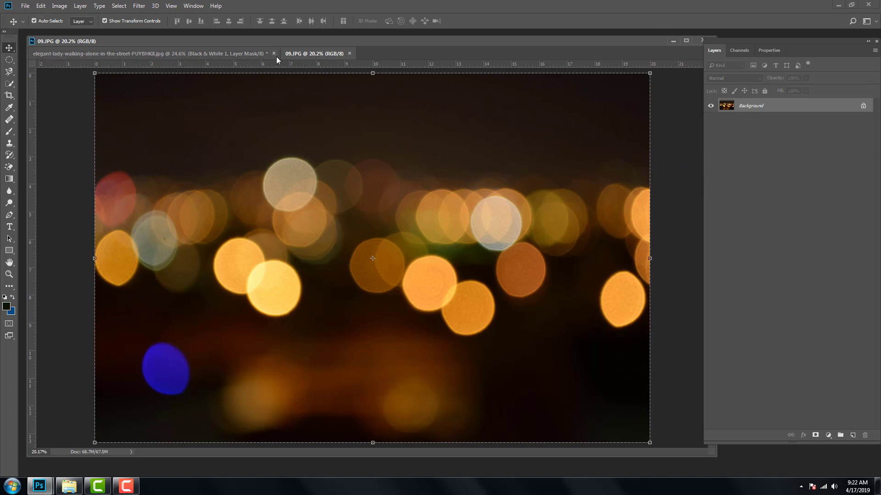
{"action": "left_click_drag", "start_coordinate": [360, 180], "coordinate": [272, 180]}
{"action": "left_click_drag", "start_coordinate": [409, 257], "coordinate": [411, 256]}
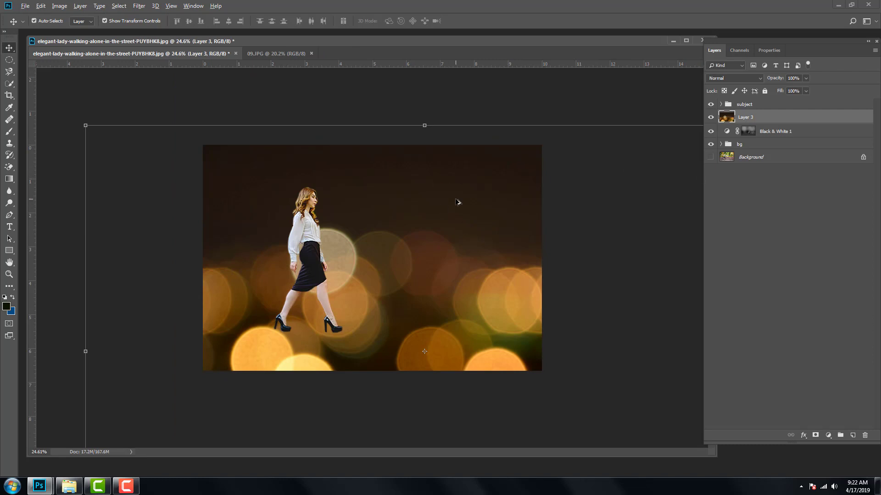
{"action": "scroll", "coordinate": [458, 203], "scroll_direction": "down", "scroll_amount": 6}
{"action": "mouse_move", "coordinate": [747, 136]}
{"action": "left_mouse_down"}
{"action": "mouse_move", "coordinate": [750, 145]}
{"action": "mouse_move", "coordinate": [751, 124]}
{"action": "left_mouse_up"}
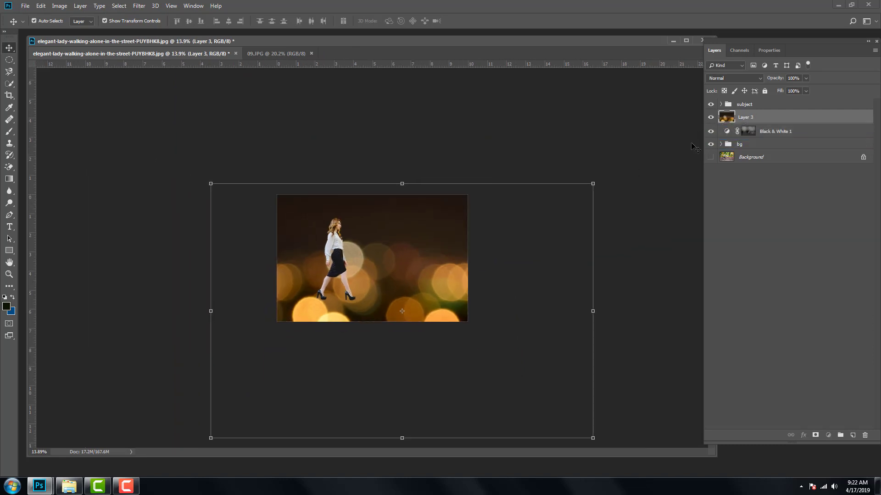
Scale the bokeh layer to about 52% and position it over the background from above the canvas down to the wall's base.
{"action": "scroll", "coordinate": [454, 237], "scroll_direction": "up", "scroll_amount": 1}
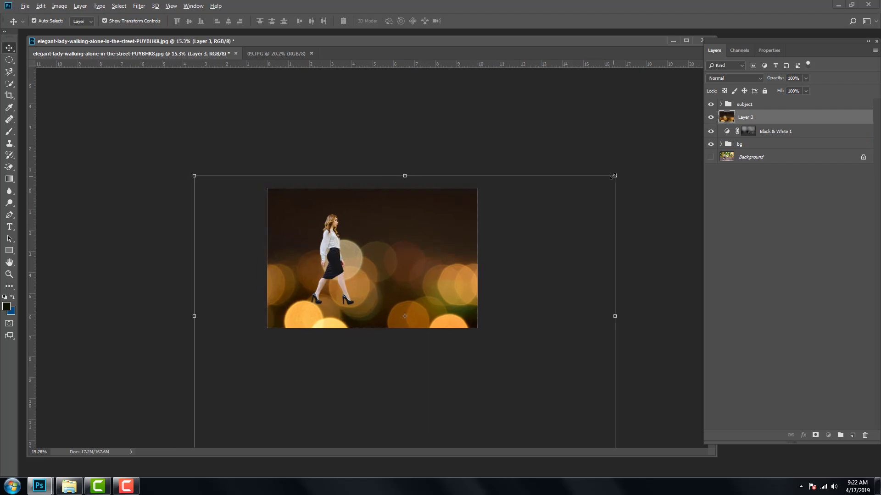
{"action": "left_click_drag", "start_coordinate": [613, 176], "coordinate": [546, 220]}
{"action": "left_click_drag", "start_coordinate": [477, 282], "coordinate": [449, 245]}
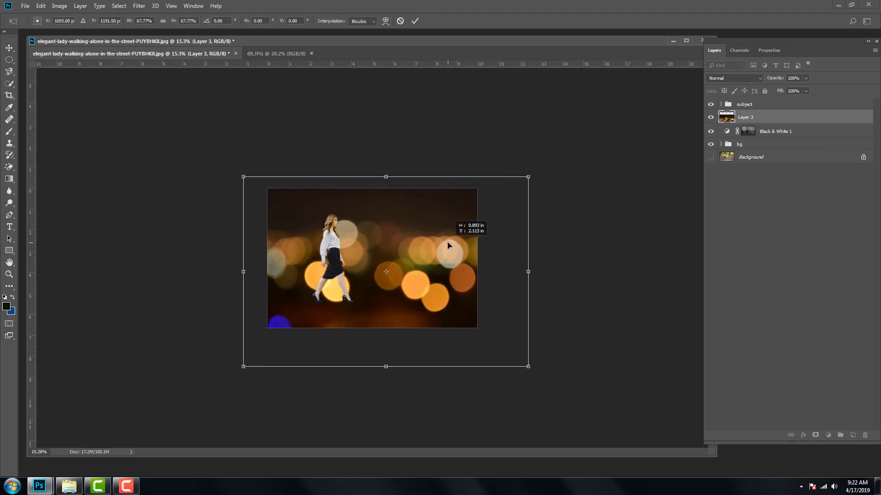
{"action": "key", "text": "ctrl+plus"}
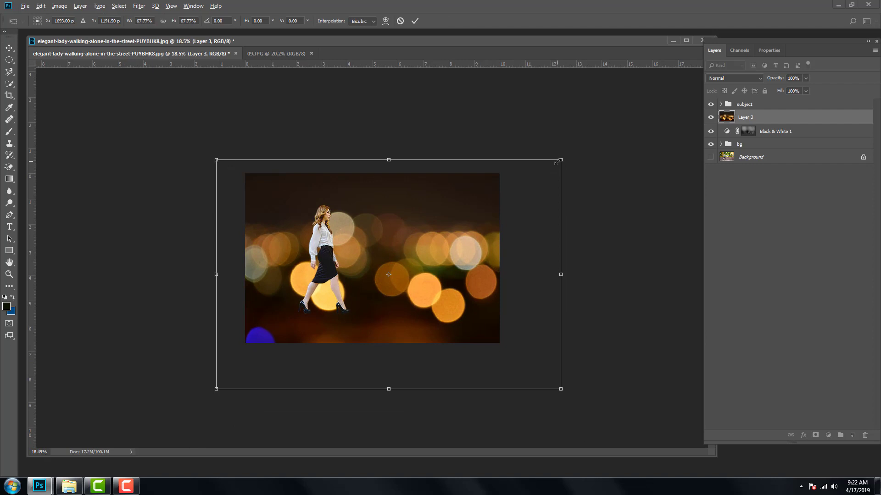
{"action": "left_click_drag", "start_coordinate": [560, 160], "coordinate": [526, 183]}
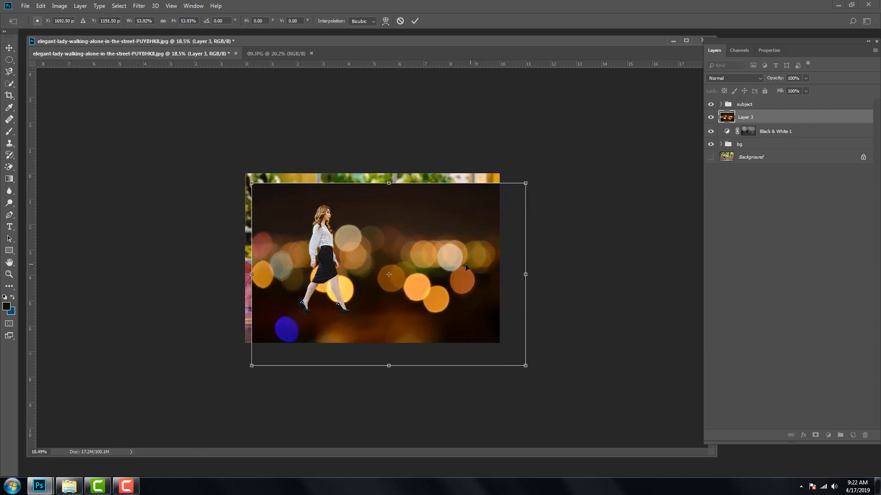
{"action": "left_click_drag", "start_coordinate": [465, 263], "coordinate": [454, 218]}
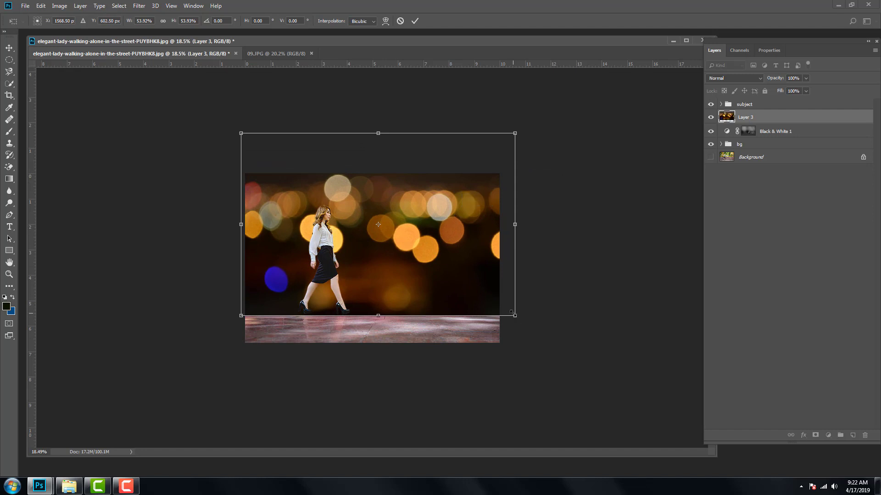
{"action": "left_click_drag", "start_coordinate": [510, 311], "coordinate": [505, 293]}
{"action": "key", "text": "Return"}
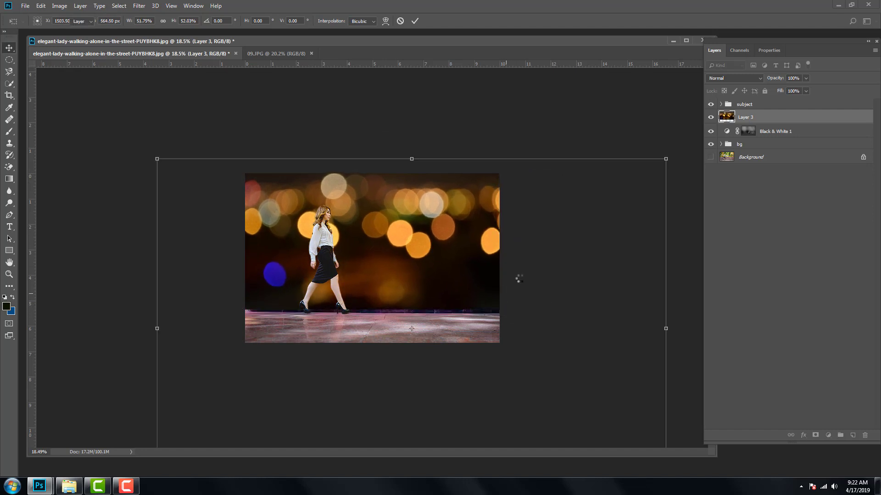
Set the bokeh layer's blend mode to Soft Light and add a layer mask to it.
{"action": "left_click", "coordinate": [734, 78]}
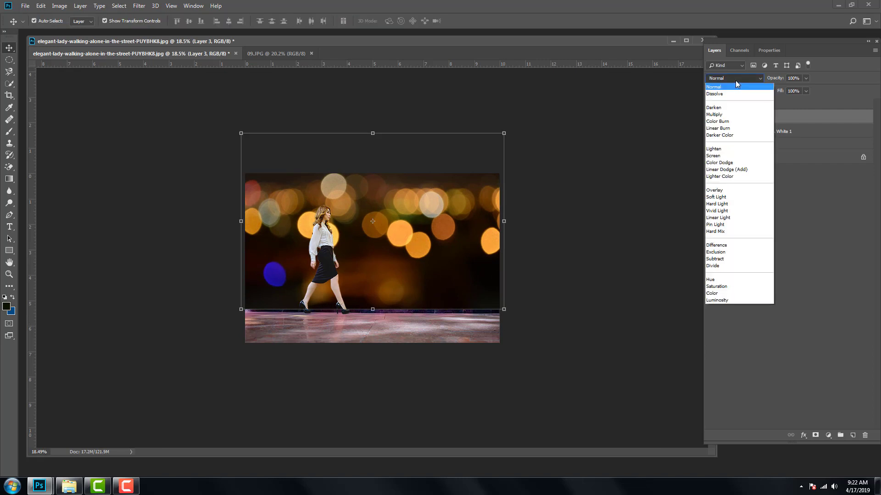
{"action": "left_click", "coordinate": [718, 197]}
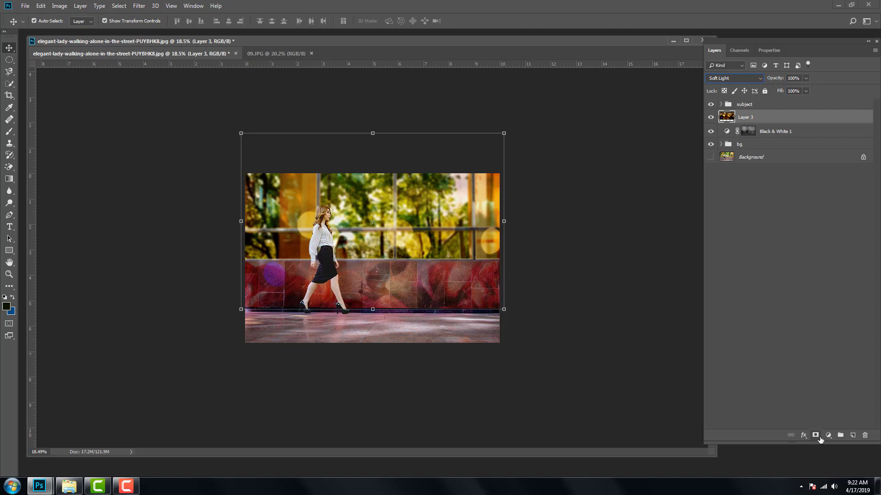
{"action": "left_click", "coordinate": [815, 435]}
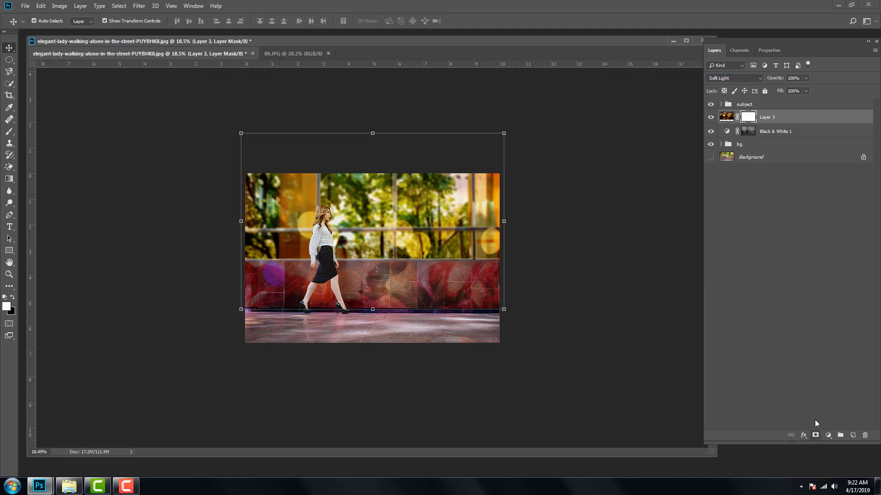
Apply a black-to-transparent linear gradient upward on the bokeh layer's mask to hide the lights over the wall and floor.
{"action": "left_click", "coordinate": [9, 179]}
{"action": "left_click", "coordinate": [50, 23]}
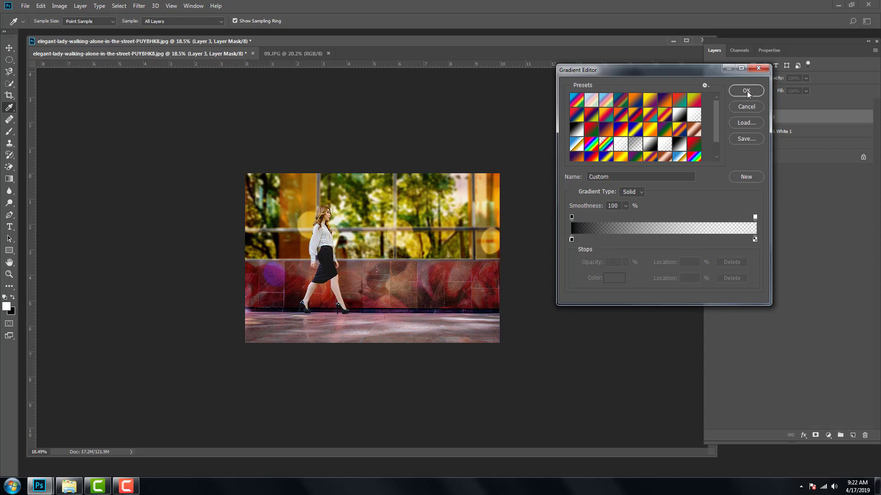
{"action": "left_click", "coordinate": [746, 91]}
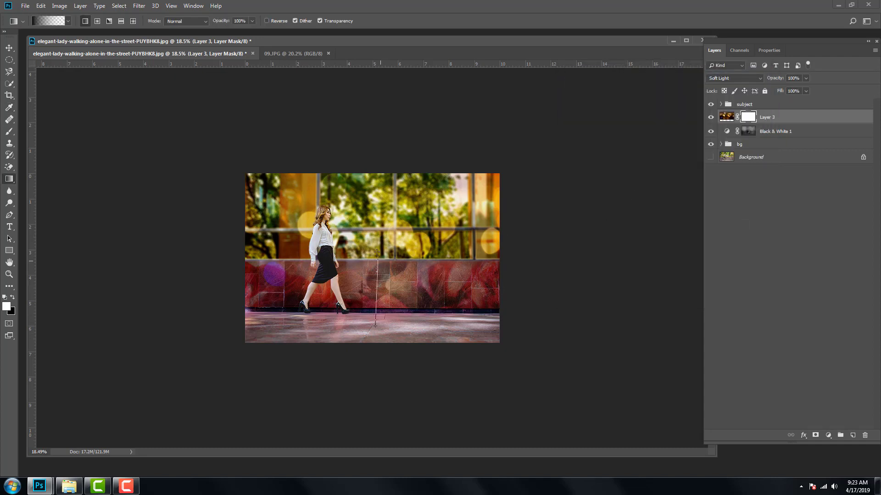
{"action": "left_click_drag", "start_coordinate": [376, 251], "coordinate": [370, 229]}
{"action": "left_click_drag", "start_coordinate": [366, 198], "coordinate": [367, 198]}
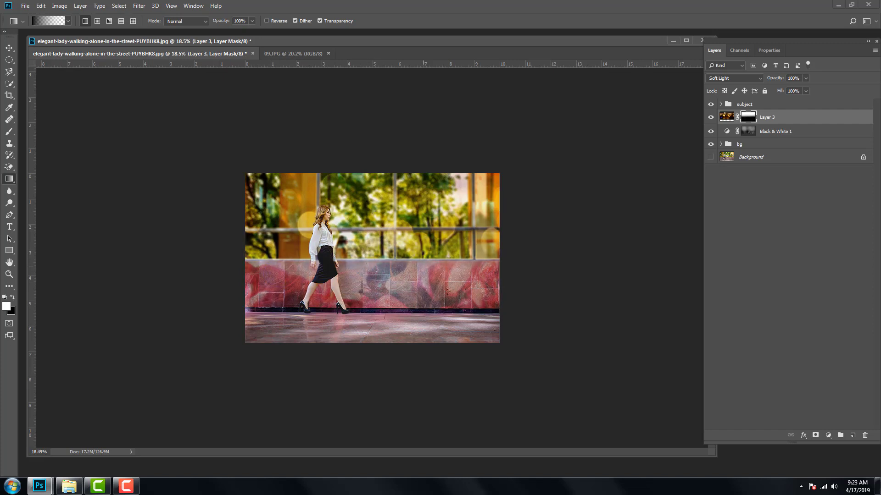
Compare the image with and without the bokeh layer and lower its opacity to 63%.
{"action": "left_click", "coordinate": [711, 118]}
{"action": "left_click", "coordinate": [710, 118]}
{"action": "left_click", "coordinate": [790, 89]}
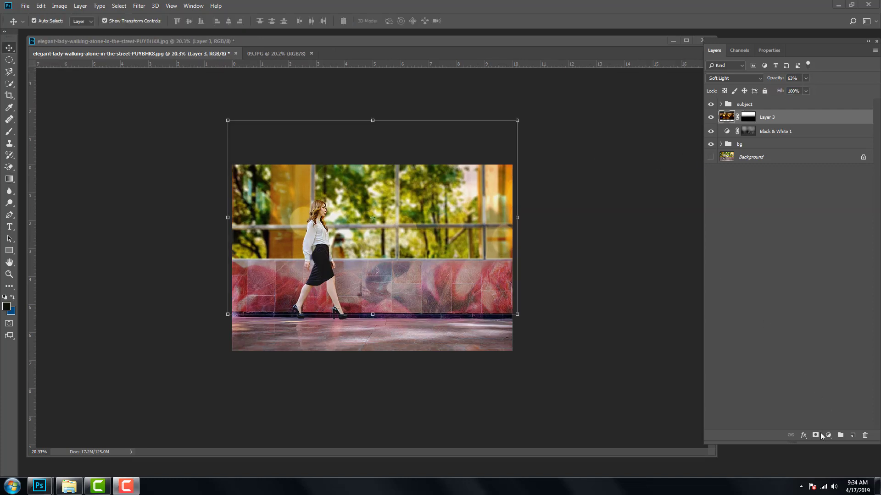
Add a Color Balance adjustment above the bokeh layer and replace its mask with the bokeh layer's gradient mask.
{"action": "left_click", "coordinate": [828, 435]}
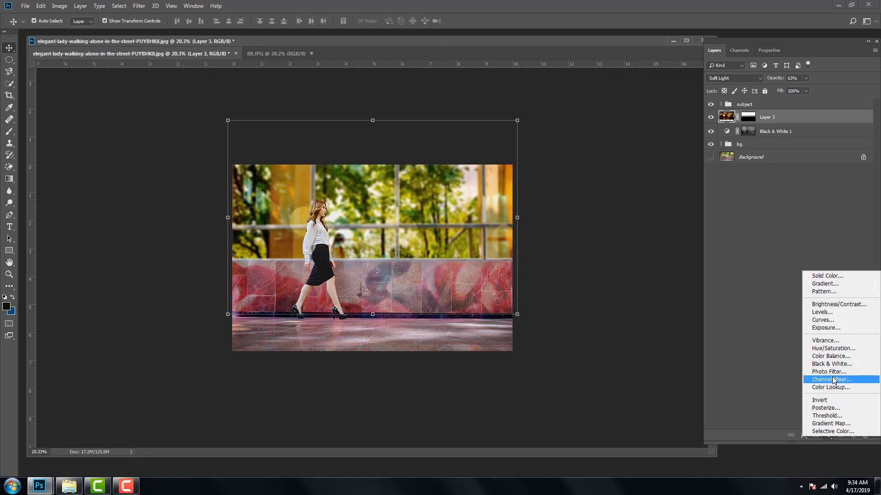
{"action": "left_click", "coordinate": [834, 357]}
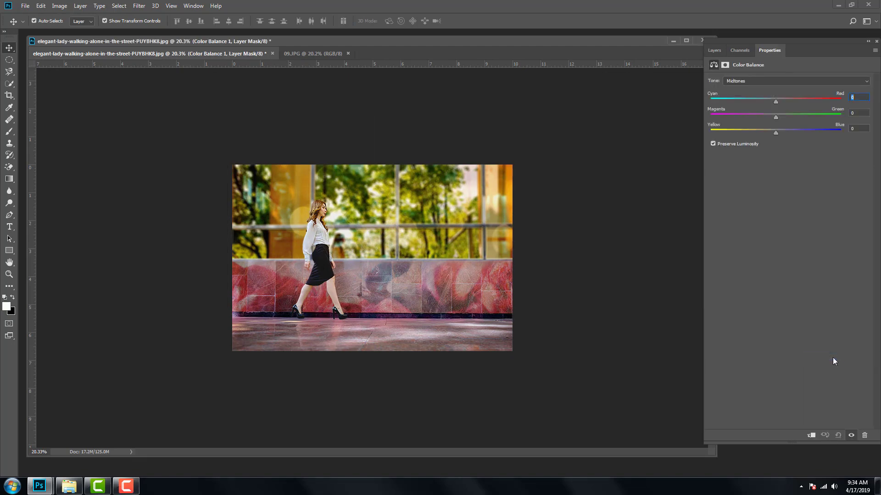
{"action": "left_click", "coordinate": [714, 50]}
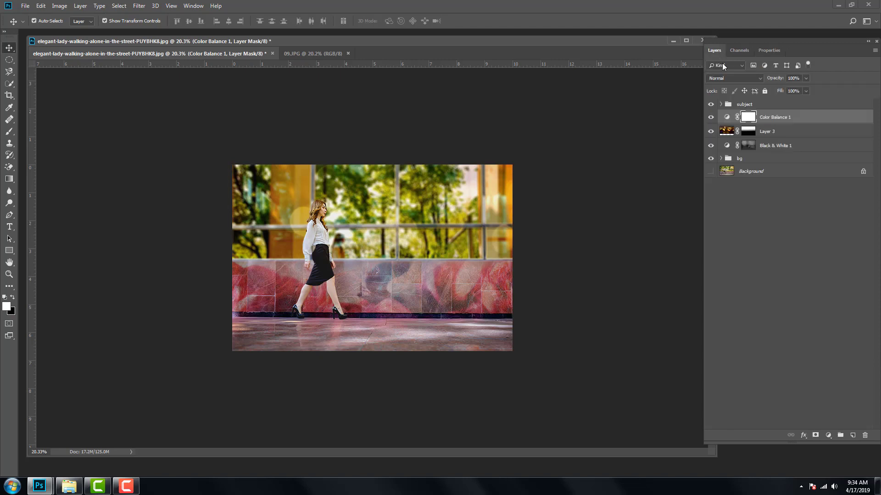
{"action": "left_click_drag", "start_coordinate": [750, 132], "coordinate": [748, 117]}
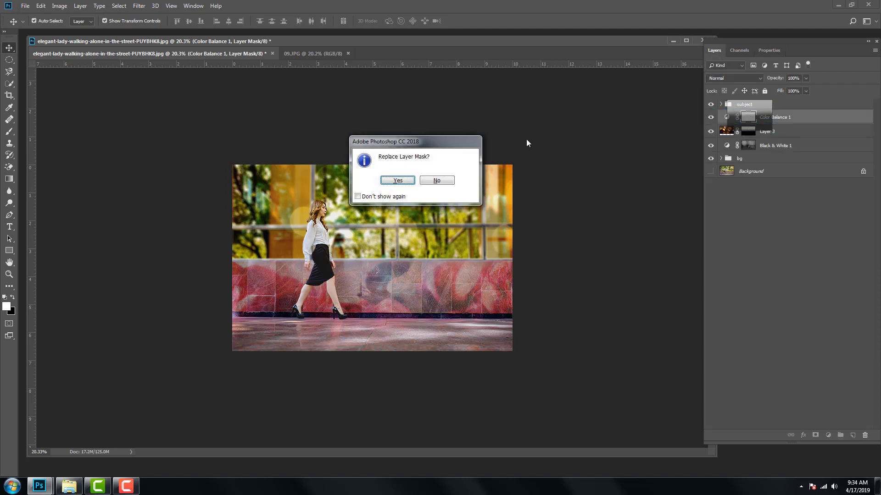
{"action": "left_click", "coordinate": [398, 182]}
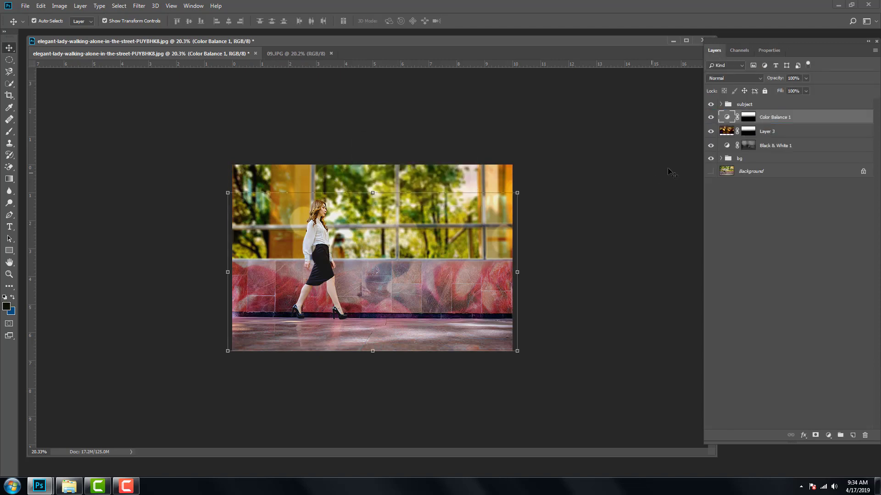
Set the Color Balance midtones to red +100 and the shadows to red +58 and magenta -87.
{"action": "double_click", "coordinate": [729, 119]}
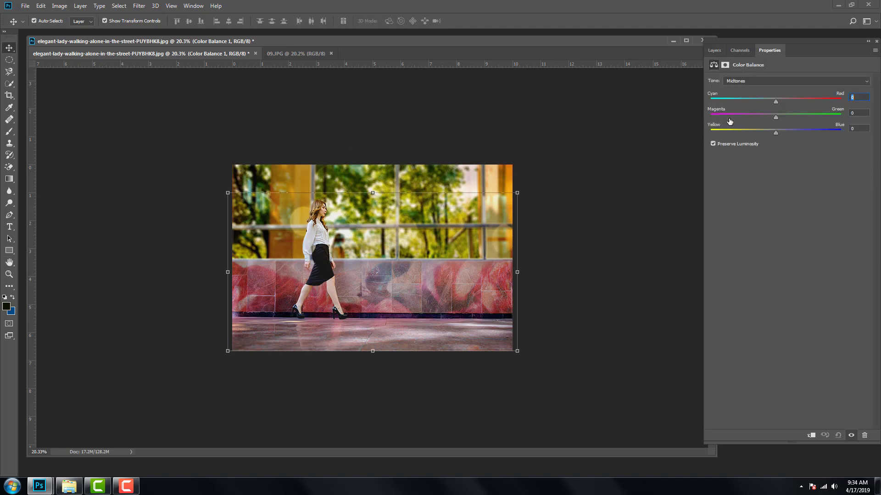
{"action": "left_click_drag", "start_coordinate": [776, 101], "coordinate": [782, 102]}
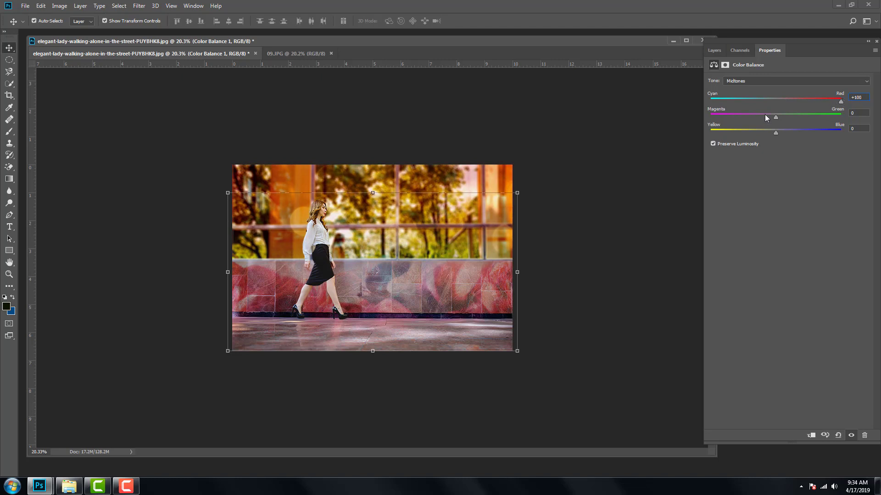
{"action": "left_click", "coordinate": [752, 83]}
{"action": "left_click", "coordinate": [752, 88]}
{"action": "left_click", "coordinate": [794, 101]}
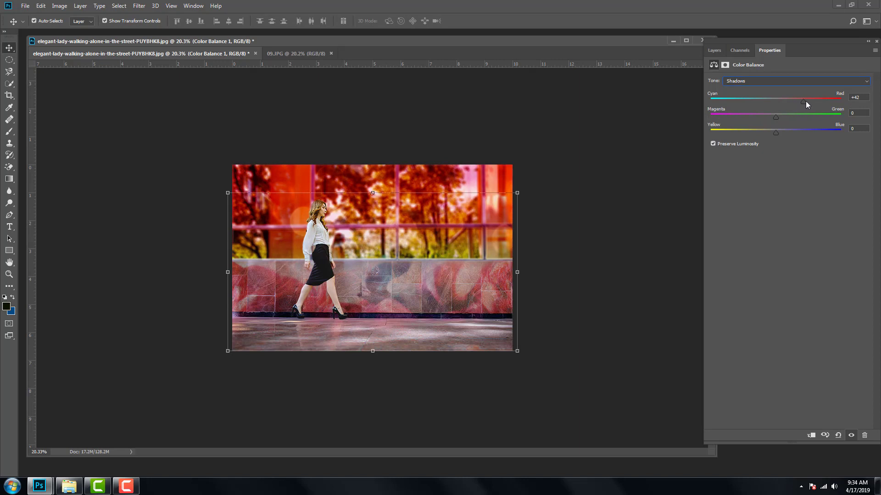
{"action": "left_click_drag", "start_coordinate": [805, 101], "coordinate": [717, 118]}
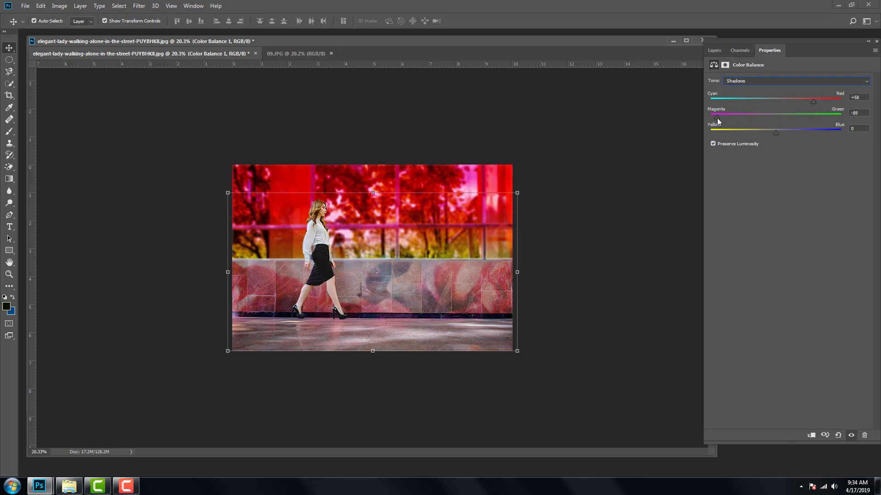
Set the Color Balance highlights to red +42, magenta -67 and yellow -7.
{"action": "left_click", "coordinate": [750, 81]}
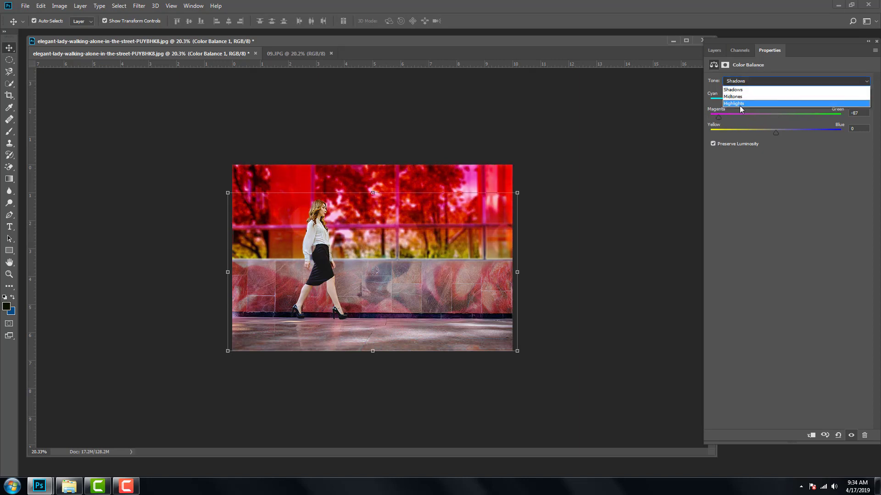
{"action": "left_click", "coordinate": [739, 104]}
{"action": "left_click", "coordinate": [789, 101]}
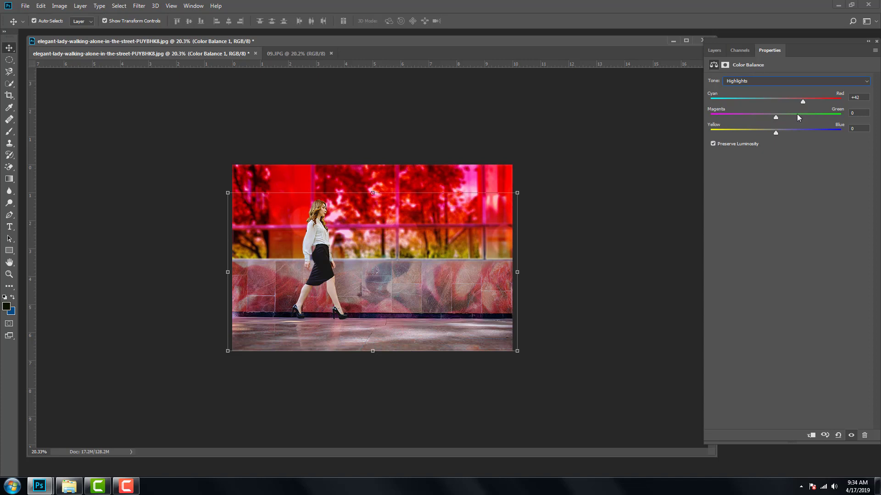
{"action": "left_click", "coordinate": [788, 131]}
{"action": "left_click_drag", "start_coordinate": [851, 138], "coordinate": [726, 122]}
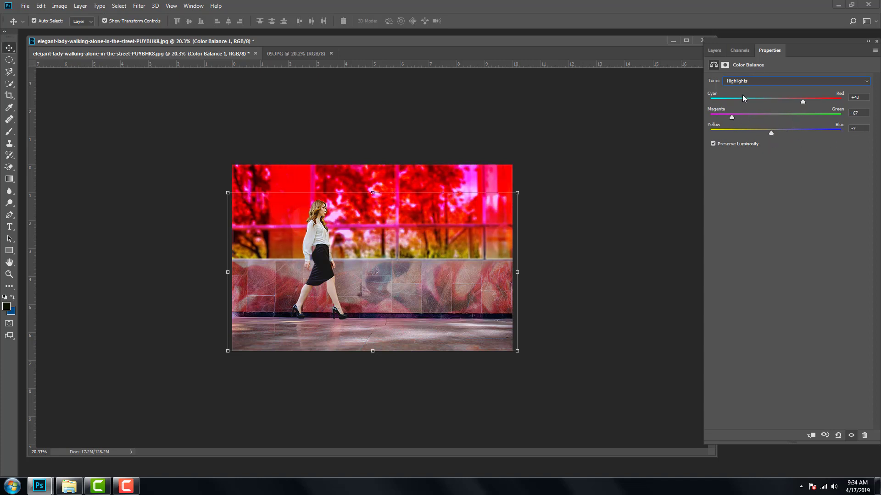
Change the Color Balance adjustment layer's blend mode to Multiply.
{"action": "left_click", "coordinate": [715, 50]}
{"action": "left_click", "coordinate": [731, 79]}
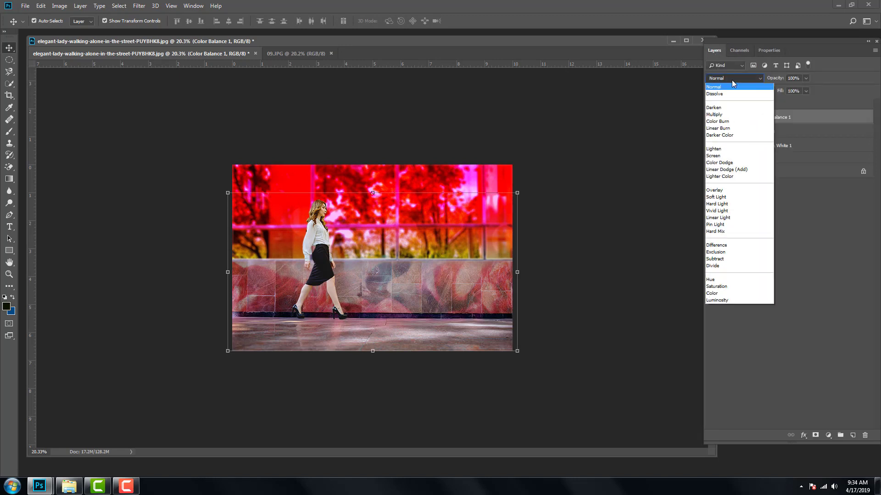
{"action": "left_click", "coordinate": [719, 117]}
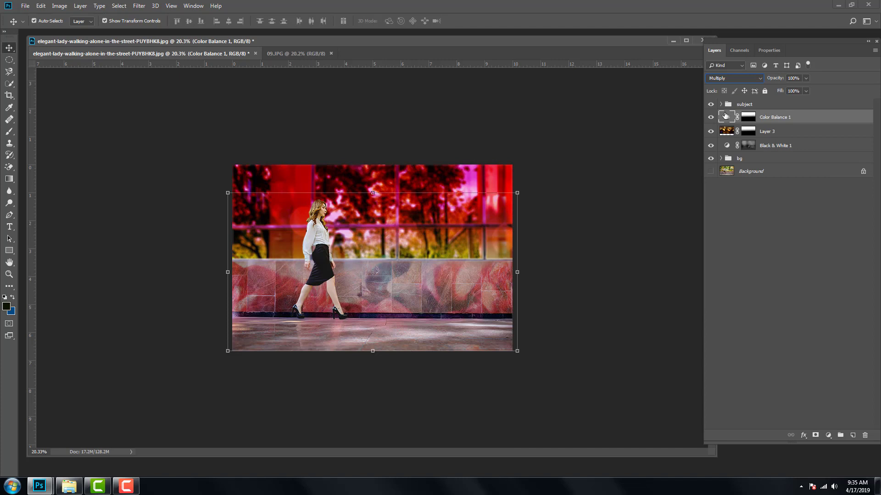
Paint black on the Color Balance mask with a soft 600 px brush at 21% opacity to reduce the red over the windows.
{"action": "left_click", "coordinate": [747, 118]}
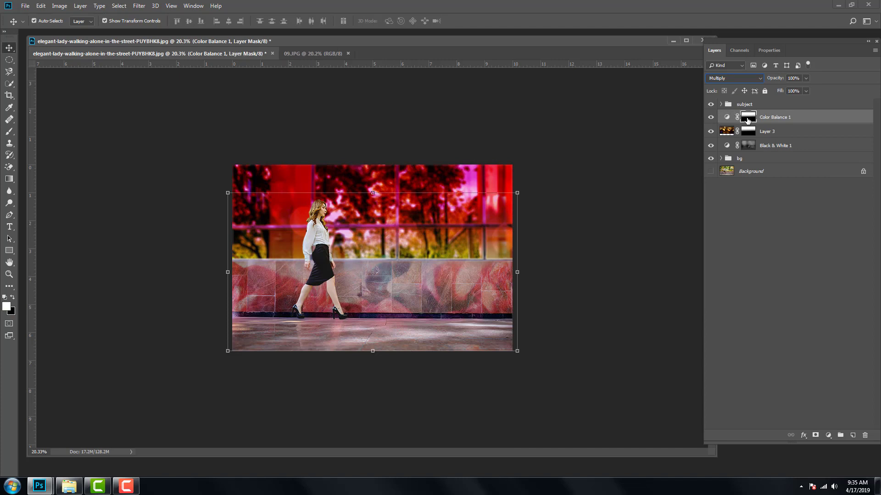
{"action": "left_click", "coordinate": [13, 132]}
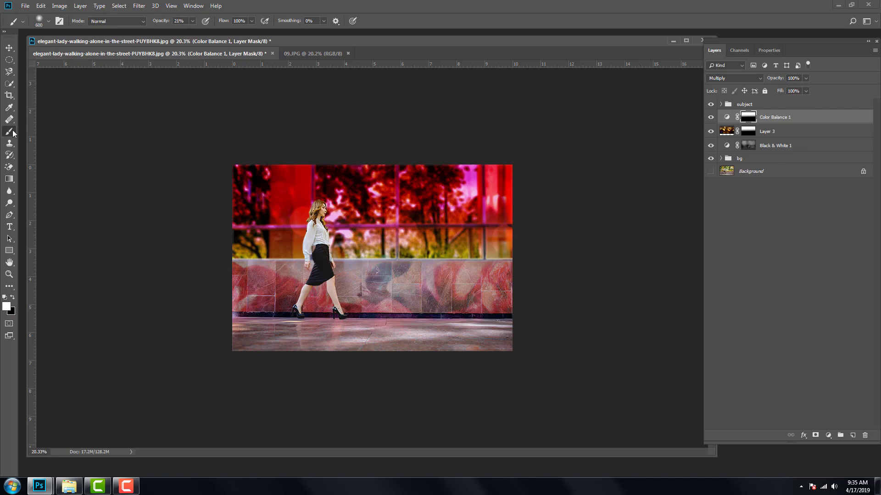
{"action": "left_click", "coordinate": [12, 297]}
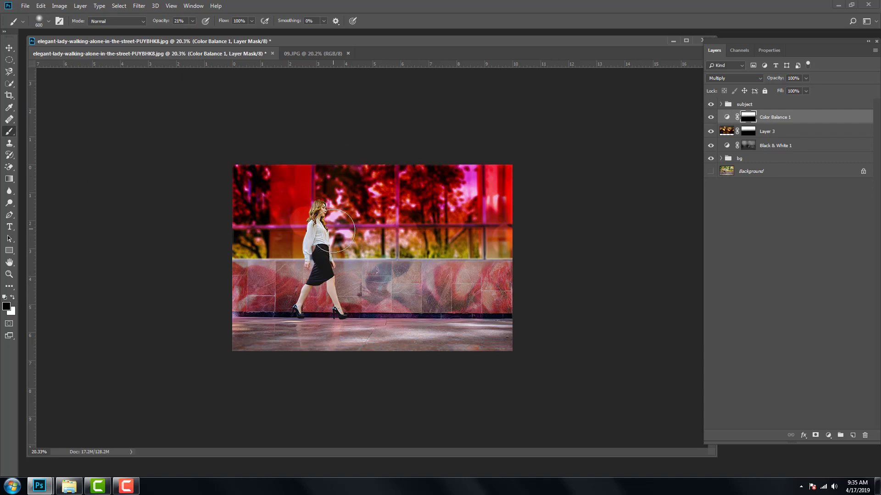
{"action": "mouse_move", "coordinate": [337, 229]}
{"action": "left_mouse_down"}
{"action": "mouse_move", "coordinate": [353, 165]}
{"action": "mouse_move", "coordinate": [371, 224]}
{"action": "mouse_move", "coordinate": [359, 146]}
{"action": "mouse_move", "coordinate": [335, 227]}
{"action": "mouse_move", "coordinate": [365, 228]}
{"action": "mouse_move", "coordinate": [411, 249]}
{"action": "mouse_move", "coordinate": [445, 181]}
{"action": "mouse_move", "coordinate": [443, 241]}
{"action": "mouse_move", "coordinate": [464, 193]}
{"action": "mouse_move", "coordinate": [464, 216]}
{"action": "mouse_move", "coordinate": [509, 183]}
{"action": "mouse_move", "coordinate": [504, 144]}
{"action": "mouse_move", "coordinate": [511, 212]}
{"action": "left_mouse_up"}
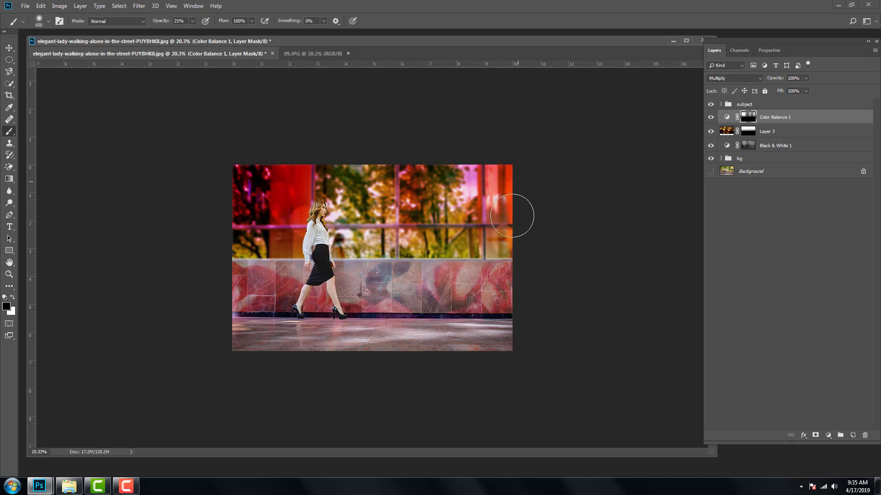
{"action": "mouse_move", "coordinate": [274, 168]}
{"action": "left_mouse_down"}
{"action": "mouse_move", "coordinate": [263, 194]}
{"action": "mouse_move", "coordinate": [269, 146]}
{"action": "mouse_move", "coordinate": [256, 141]}
{"action": "mouse_move", "coordinate": [255, 250]}
{"action": "mouse_move", "coordinate": [251, 166]}
{"action": "mouse_move", "coordinate": [277, 167]}
{"action": "mouse_move", "coordinate": [258, 246]}
{"action": "mouse_move", "coordinate": [245, 176]}
{"action": "mouse_move", "coordinate": [301, 227]}
{"action": "mouse_move", "coordinate": [298, 220]}
{"action": "mouse_move", "coordinate": [399, 160]}
{"action": "mouse_move", "coordinate": [410, 188]}
{"action": "mouse_move", "coordinate": [496, 230]}
{"action": "left_mouse_up"}
{"action": "scroll", "coordinate": [495, 230], "scroll_direction": "down", "scroll_amount": 4}
{"action": "scroll", "coordinate": [495, 231], "scroll_direction": "up", "scroll_amount": 7}
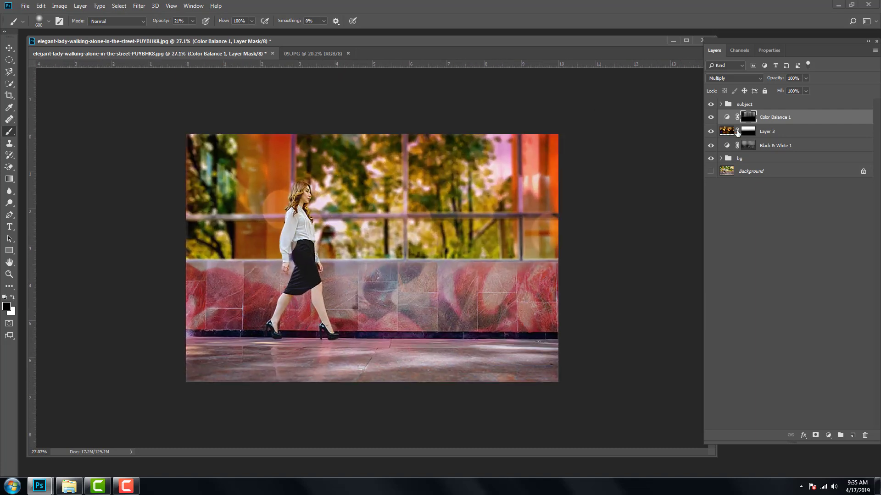
Compare the image with and without the Color Balance 1 adjustment by toggling its visibility.
{"action": "left_click", "coordinate": [710, 118]}
{"action": "left_click", "coordinate": [710, 117]}
{"action": "left_click", "coordinate": [709, 117]}
{"action": "left_click", "coordinate": [710, 117]}
{"action": "scroll", "coordinate": [431, 228], "scroll_direction": "down", "scroll_amount": 3}
{"action": "scroll", "coordinate": [432, 228], "scroll_direction": "up", "scroll_amount": 1}
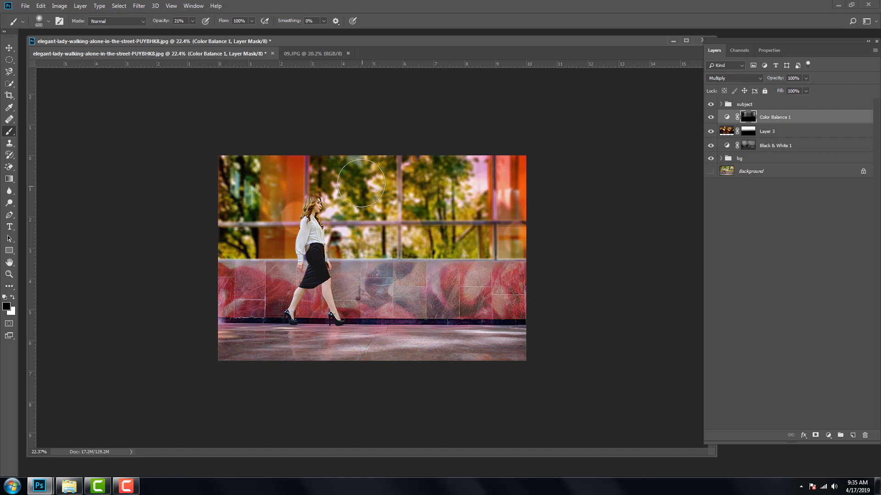
{"action": "left_click", "coordinate": [710, 117]}
{"action": "left_click", "coordinate": [709, 117]}
{"action": "left_click", "coordinate": [709, 117]}
{"action": "left_click", "coordinate": [709, 117]}
{"action": "scroll", "coordinate": [506, 313], "scroll_direction": "down", "scroll_amount": 2}
{"action": "scroll", "coordinate": [507, 311], "scroll_direction": "down", "scroll_amount": 1}
{"action": "scroll", "coordinate": [506, 309], "scroll_direction": "up", "scroll_amount": 2}
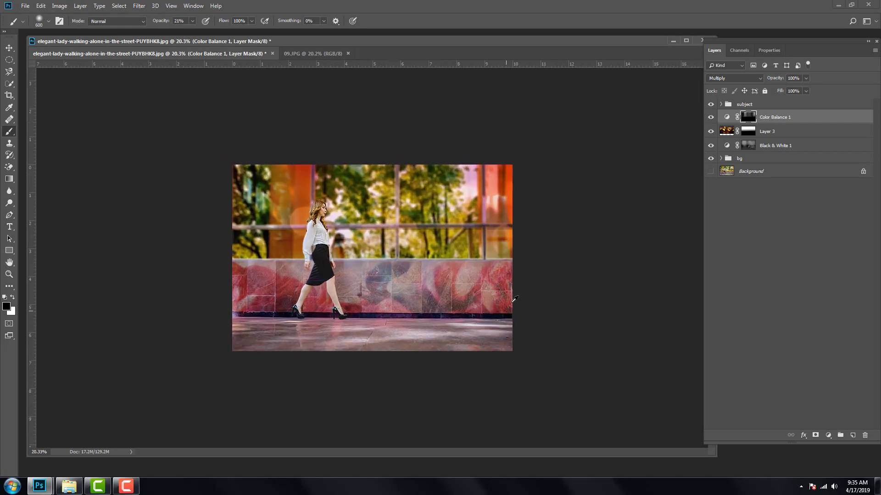
Add a new layer above the subject group and fill it with black (000000).
{"action": "left_click", "coordinate": [745, 105]}
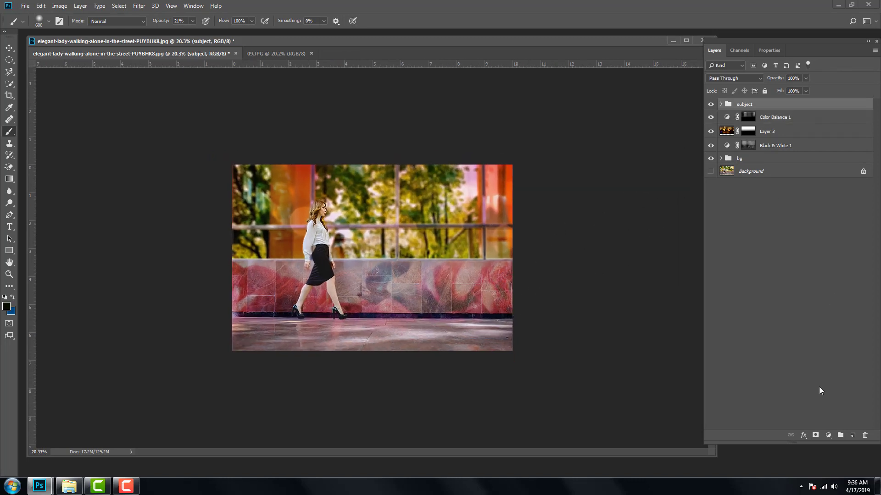
{"action": "left_click", "coordinate": [852, 435]}
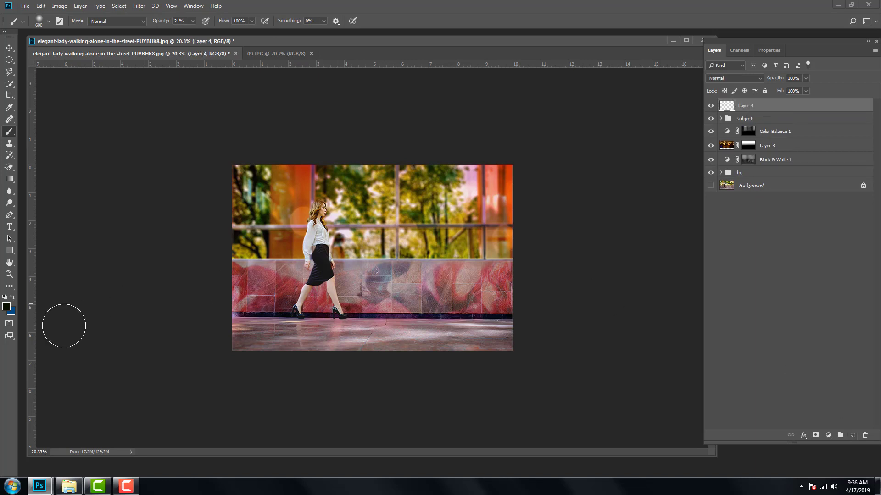
{"action": "left_click", "coordinate": [6, 307]}
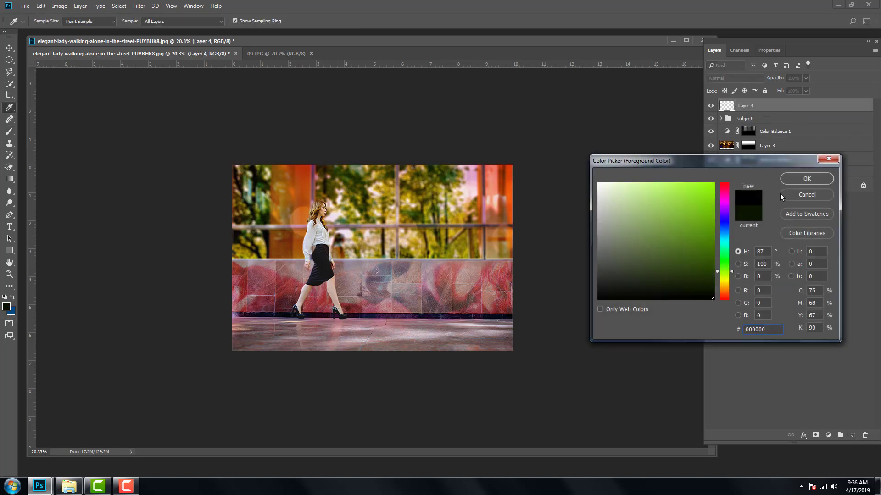
{"action": "left_click", "coordinate": [789, 183]}
{"action": "key", "text": "alt+BackSpace"}
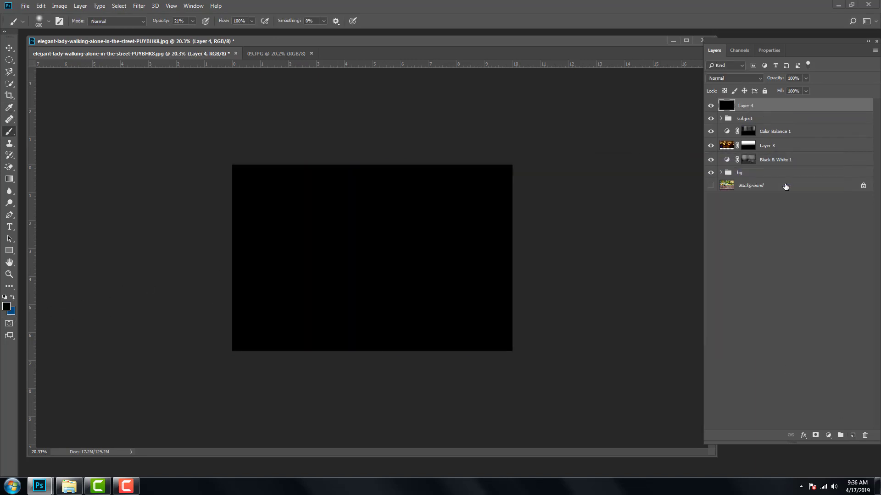
Refill the new top layer with 50% Gray and set its blend mode to Soft Light.
{"action": "left_click", "coordinate": [41, 6]}
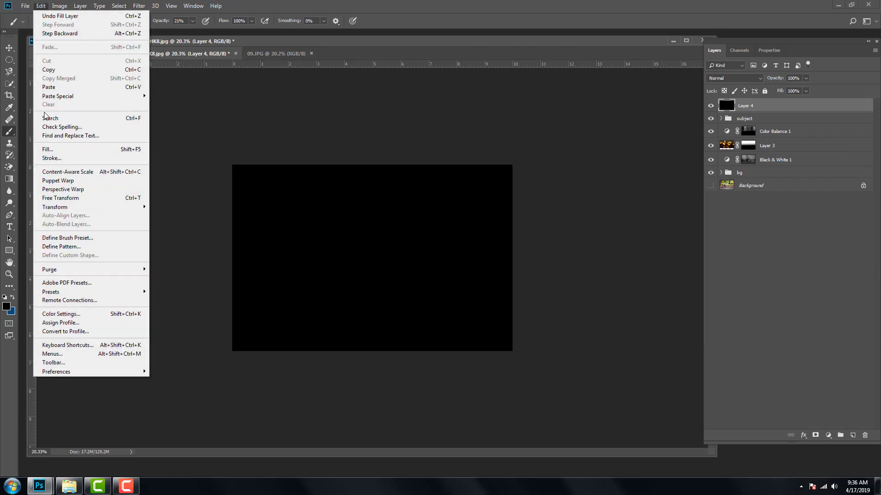
{"action": "left_click", "coordinate": [78, 148]}
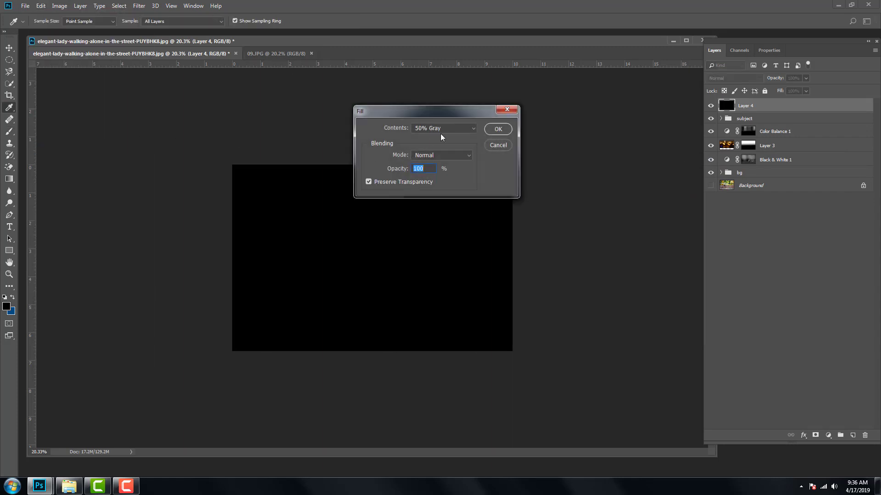
{"action": "left_click", "coordinate": [497, 129]}
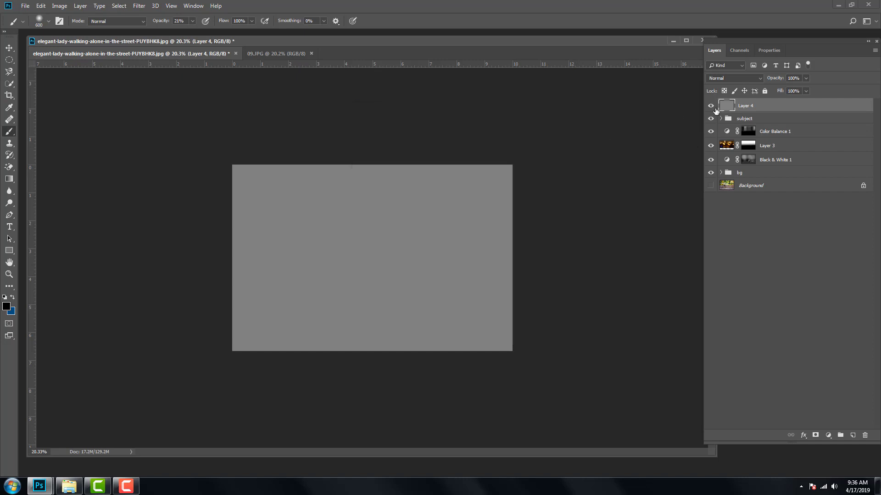
{"action": "left_click", "coordinate": [722, 78]}
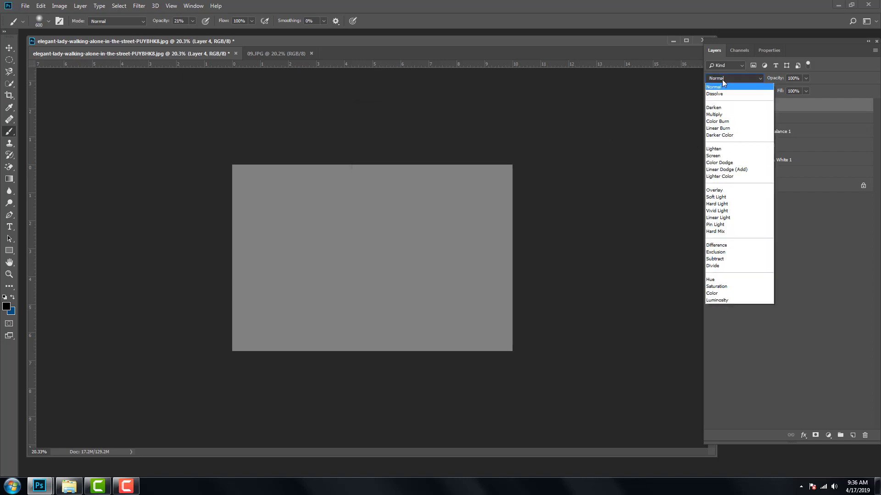
{"action": "left_click", "coordinate": [712, 202]}
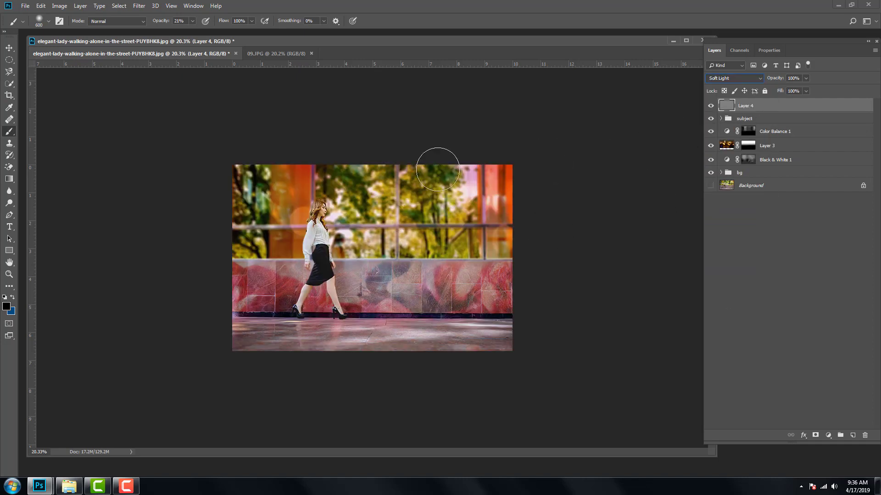
Paint white on the Soft Light layer around the woman with the soft 600 px brush at 21% opacity to brighten her.
{"action": "left_click", "coordinate": [7, 308]}
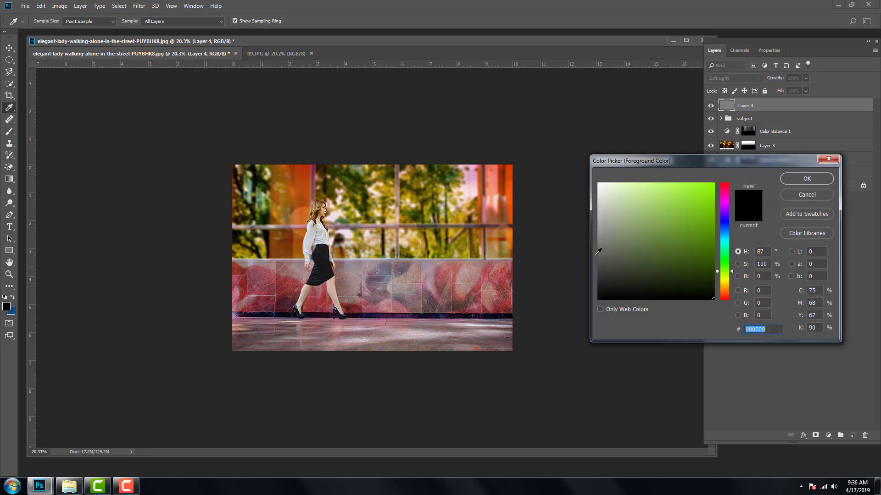
{"action": "left_click", "coordinate": [629, 222]}
{"action": "left_click", "coordinate": [598, 184]}
{"action": "left_click", "coordinate": [806, 179]}
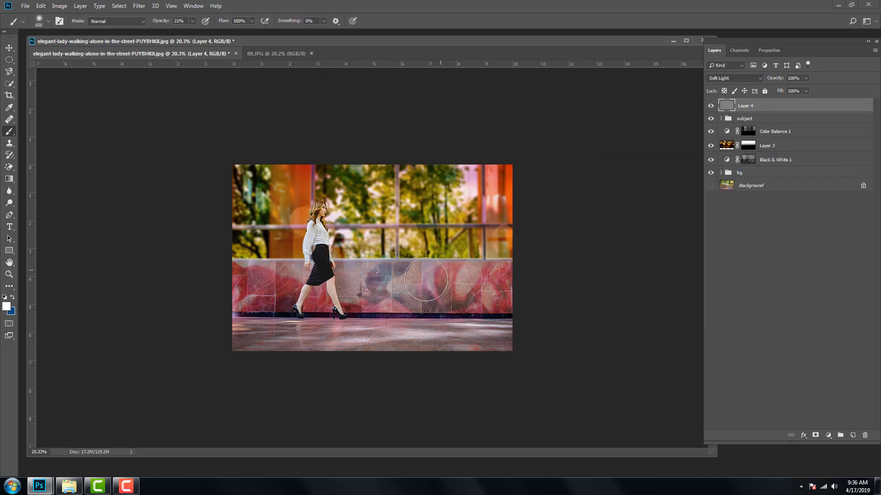
{"action": "scroll", "coordinate": [293, 192], "scroll_direction": "up", "scroll_amount": 5}
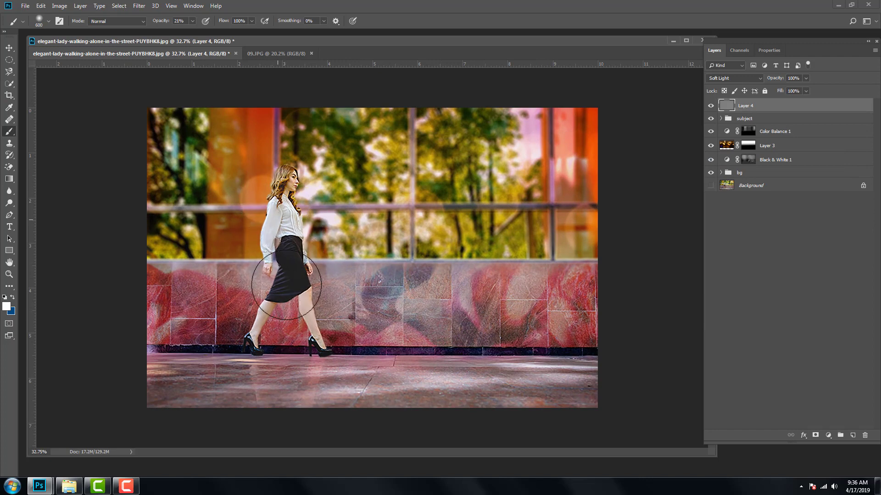
Darken the base of the wall, the area behind the woman's head and the orange window panels with a black (000000) 175 px brush.
{"action": "left_click", "coordinate": [6, 307]}
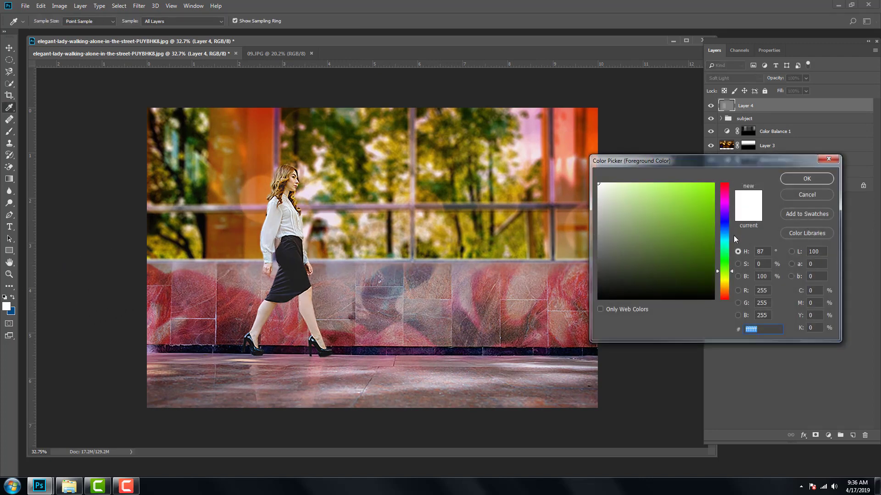
{"action": "type", "text": "000000"}
{"action": "left_click", "coordinate": [793, 180]}
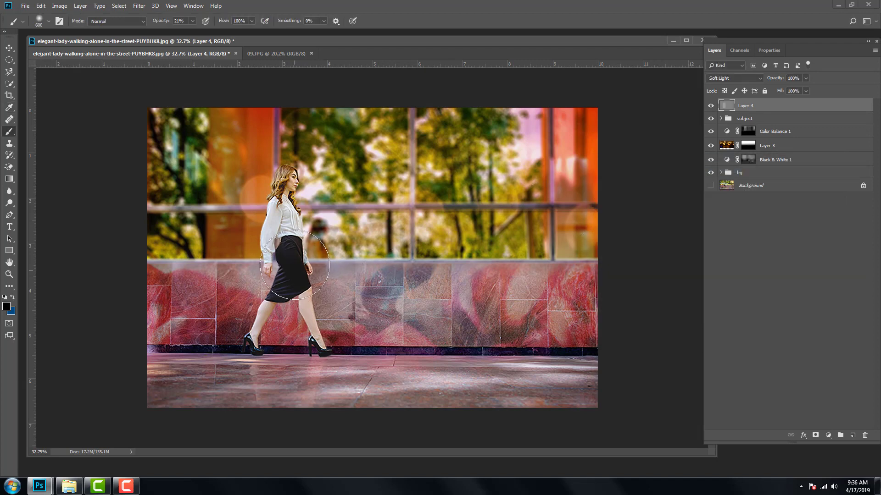
{"action": "key", "text": "bracketleft"}
{"action": "key", "text": "bracketleft"}
{"action": "key", "text": "bracketleft"}
{"action": "key", "text": "bracketleft"}
{"action": "key", "text": "bracketleft"}
{"action": "key", "text": "bracketleft"}
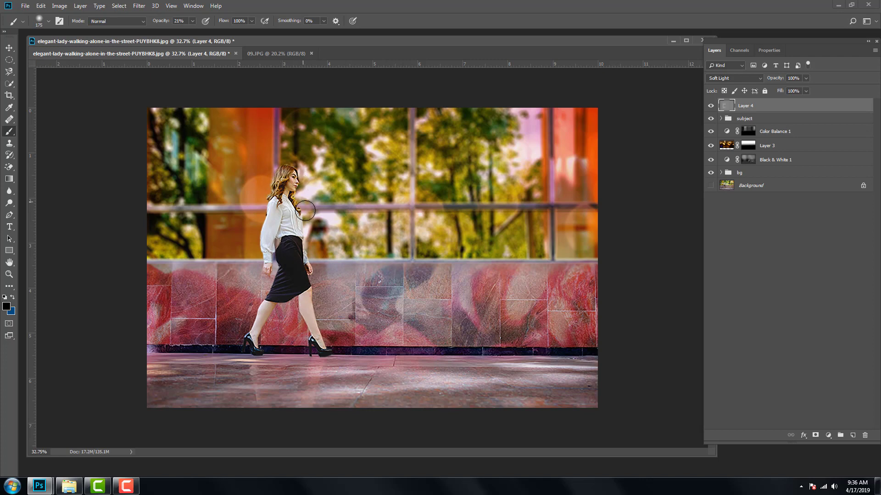
{"action": "mouse_move", "coordinate": [406, 342]}
{"action": "left_mouse_down"}
{"action": "mouse_move", "coordinate": [531, 341]}
{"action": "mouse_move", "coordinate": [416, 307]}
{"action": "mouse_move", "coordinate": [392, 272]}
{"action": "mouse_move", "coordinate": [382, 302]}
{"action": "mouse_move", "coordinate": [390, 283]}
{"action": "mouse_move", "coordinate": [422, 292]}
{"action": "mouse_move", "coordinate": [491, 276]}
{"action": "mouse_move", "coordinate": [475, 310]}
{"action": "mouse_move", "coordinate": [489, 342]}
{"action": "mouse_move", "coordinate": [494, 259]}
{"action": "mouse_move", "coordinate": [503, 269]}
{"action": "mouse_move", "coordinate": [502, 333]}
{"action": "left_mouse_up"}
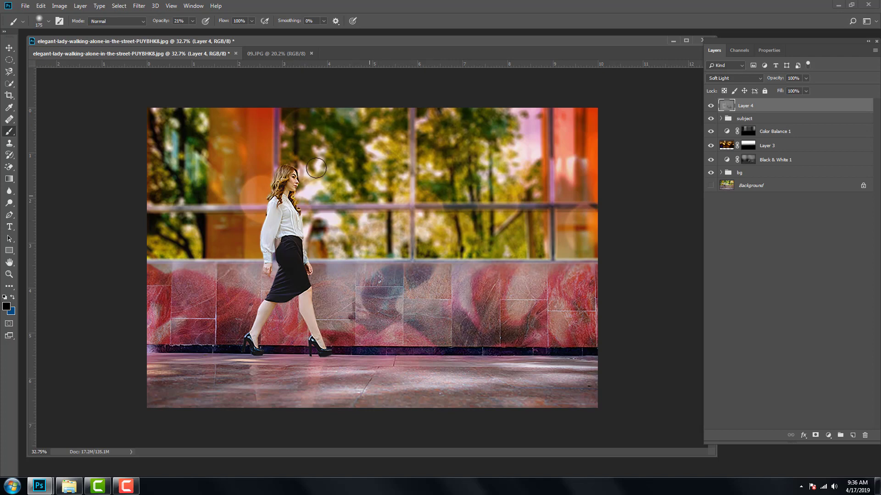
{"action": "mouse_move", "coordinate": [243, 157]}
{"action": "left_mouse_down"}
{"action": "mouse_move", "coordinate": [223, 205]}
{"action": "mouse_move", "coordinate": [251, 221]}
{"action": "mouse_move", "coordinate": [250, 184]}
{"action": "mouse_move", "coordinate": [272, 179]}
{"action": "left_mouse_up"}
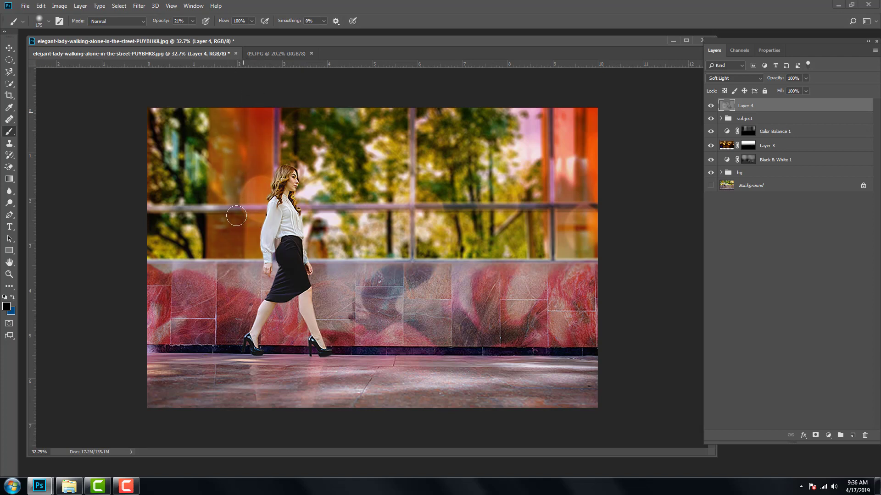
{"action": "mouse_move", "coordinate": [562, 273]}
{"action": "left_mouse_down"}
{"action": "mouse_move", "coordinate": [591, 279]}
{"action": "mouse_move", "coordinate": [576, 212]}
{"action": "mouse_move", "coordinate": [563, 240]}
{"action": "left_mouse_up"}
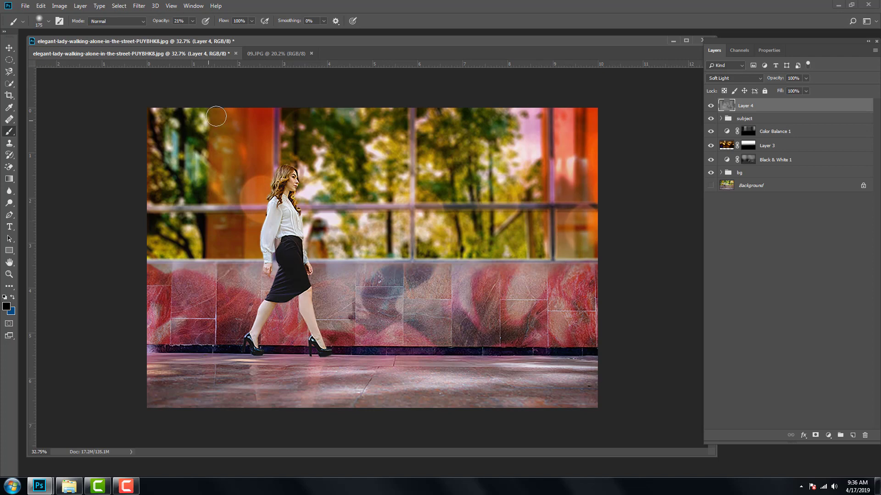
{"action": "mouse_move", "coordinate": [217, 116]}
{"action": "left_mouse_down"}
{"action": "mouse_move", "coordinate": [221, 261]}
{"action": "mouse_move", "coordinate": [250, 229]}
{"action": "mouse_move", "coordinate": [251, 239]}
{"action": "left_mouse_up"}
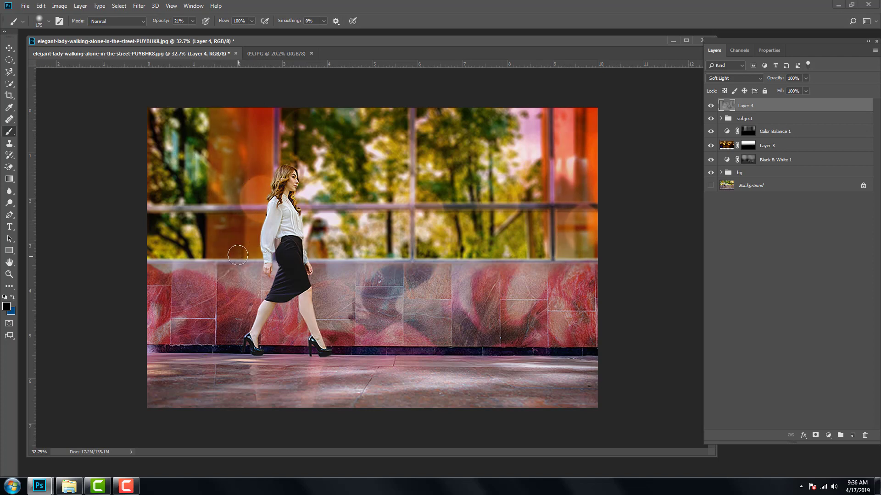
Paint white (ffffff) on the Soft Light layer along the base of the wall near its right end with the 175 px brush.
{"action": "left_click", "coordinate": [7, 306]}
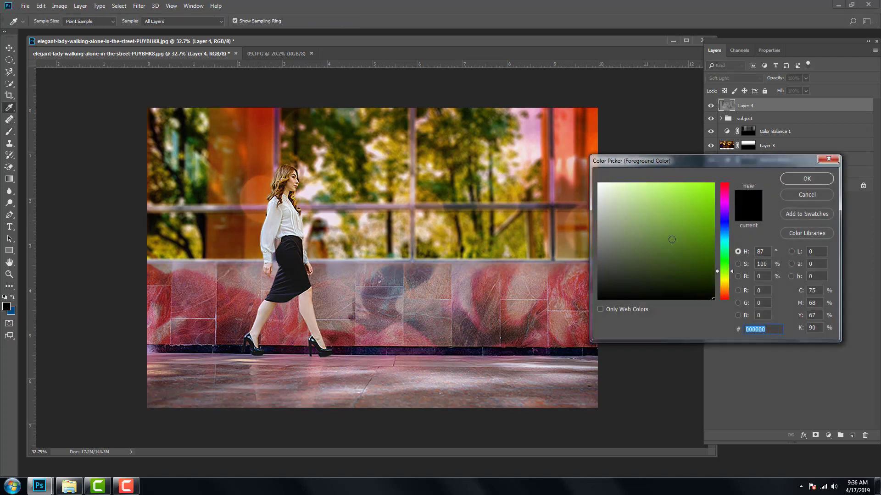
{"action": "type", "text": "ffffff"}
{"action": "left_click", "coordinate": [807, 178]}
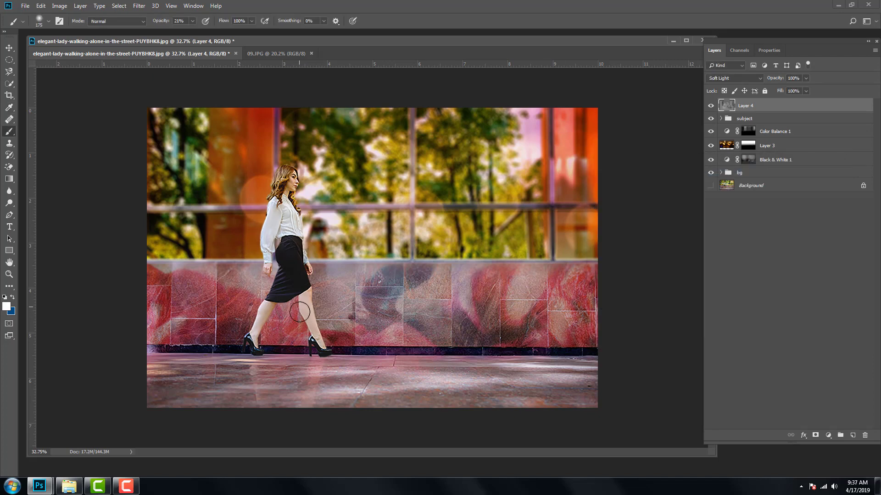
{"action": "scroll", "coordinate": [351, 288], "scroll_direction": "down", "scroll_amount": 2}
{"action": "scroll", "coordinate": [354, 284], "scroll_direction": "up", "scroll_amount": 2}
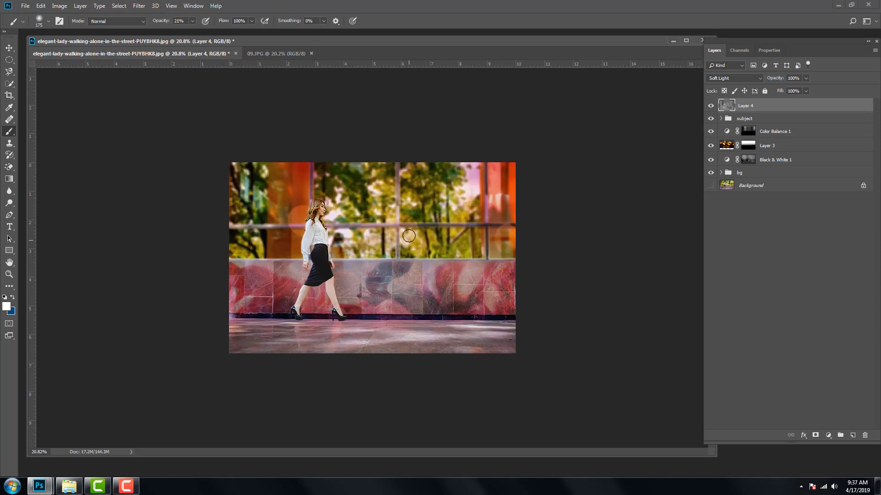
{"action": "mouse_move", "coordinate": [504, 315]}
{"action": "left_mouse_down"}
{"action": "mouse_move", "coordinate": [479, 323]}
{"action": "mouse_move", "coordinate": [534, 320]}
{"action": "left_mouse_up"}
Check the dodge-and-burn effect with Layer 4 hidden and shown, and reduce the layer's opacity to 54%.
{"action": "left_click", "coordinate": [710, 107]}
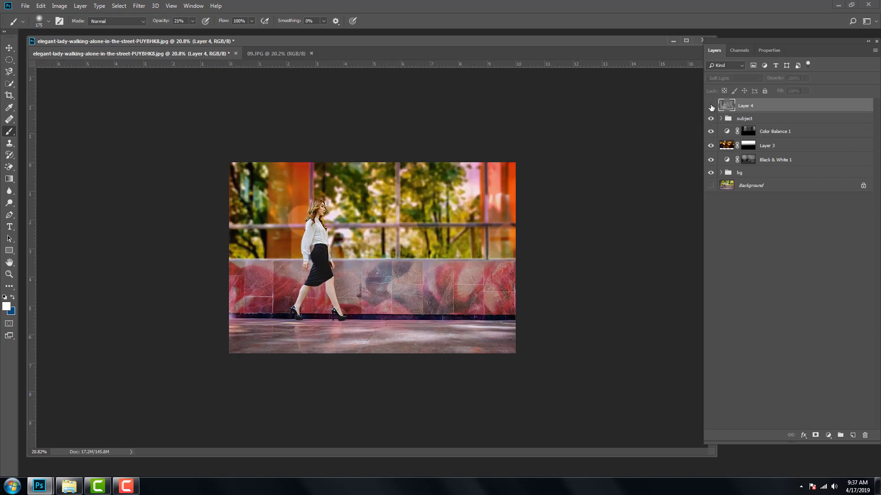
{"action": "left_click", "coordinate": [710, 106]}
{"action": "left_click", "coordinate": [806, 78]}
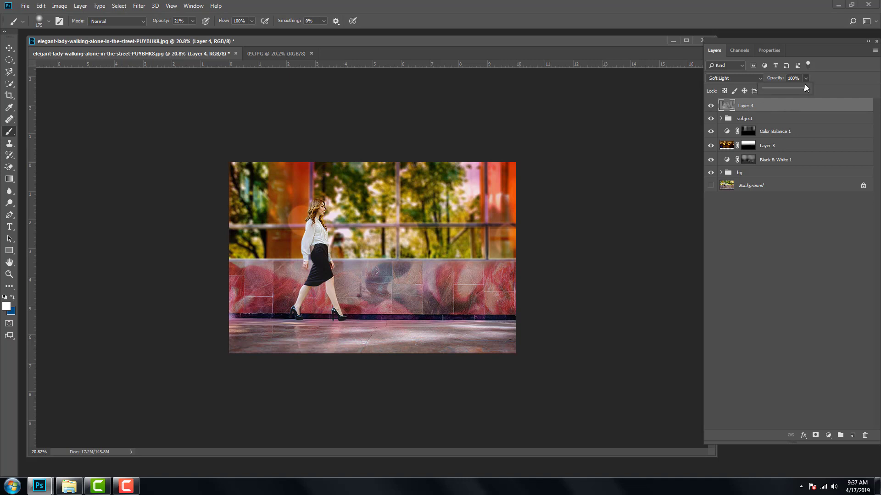
{"action": "left_click_drag", "start_coordinate": [790, 89], "coordinate": [788, 89]}
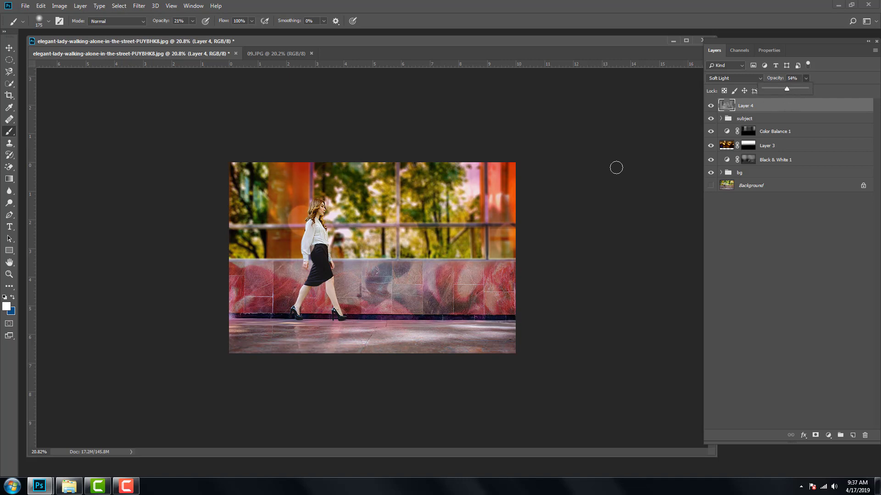
Compare the finished composite with the original photo by isolating the Background layer and restoring the other layers.
{"action": "scroll", "coordinate": [511, 262], "scroll_direction": "down", "scroll_amount": 3}
{"action": "scroll", "coordinate": [511, 262], "scroll_direction": "up", "scroll_amount": 3}
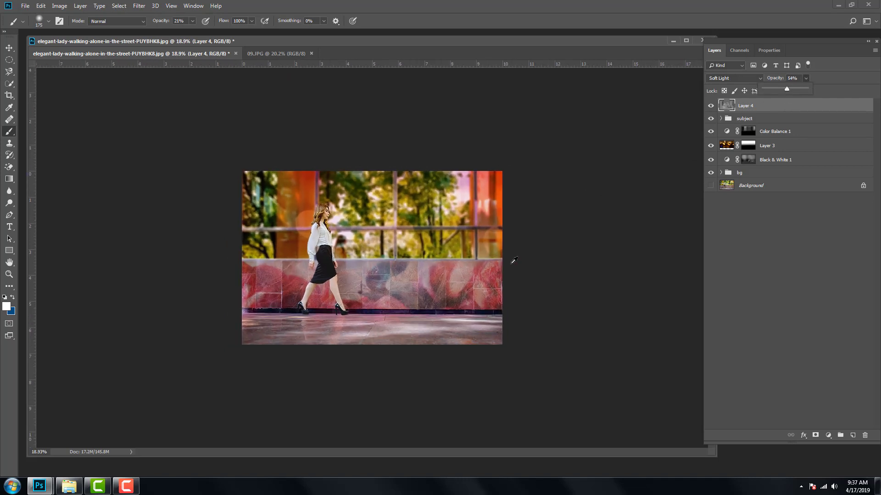
{"action": "scroll", "coordinate": [514, 261], "scroll_direction": "up", "scroll_amount": 1}
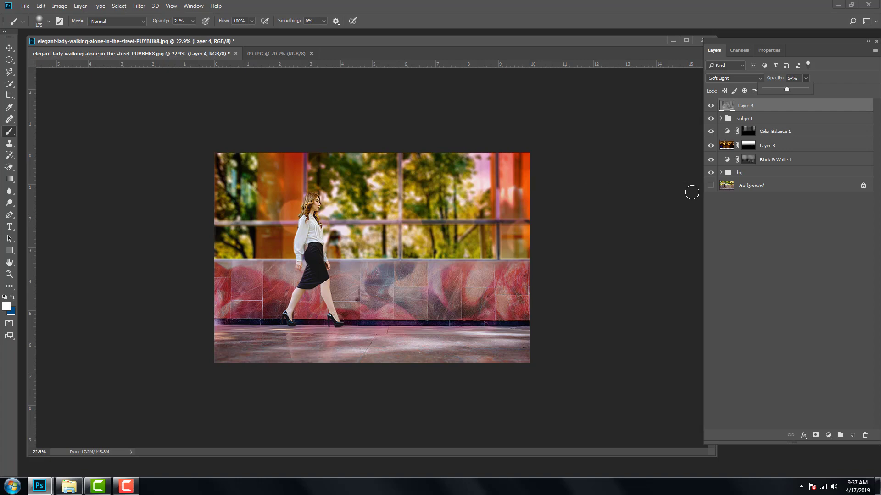
{"action": "left_click", "coordinate": [710, 186], "text": "alt"}
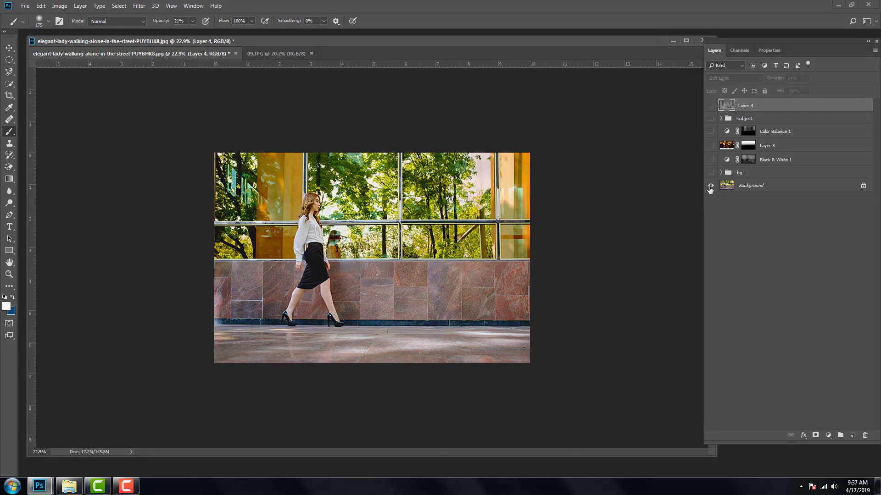
{"action": "left_click", "coordinate": [710, 186], "text": "alt"}
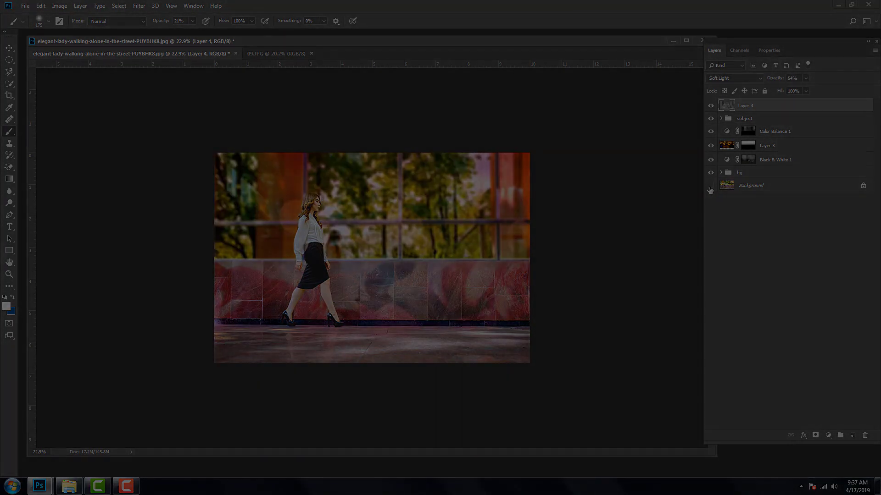